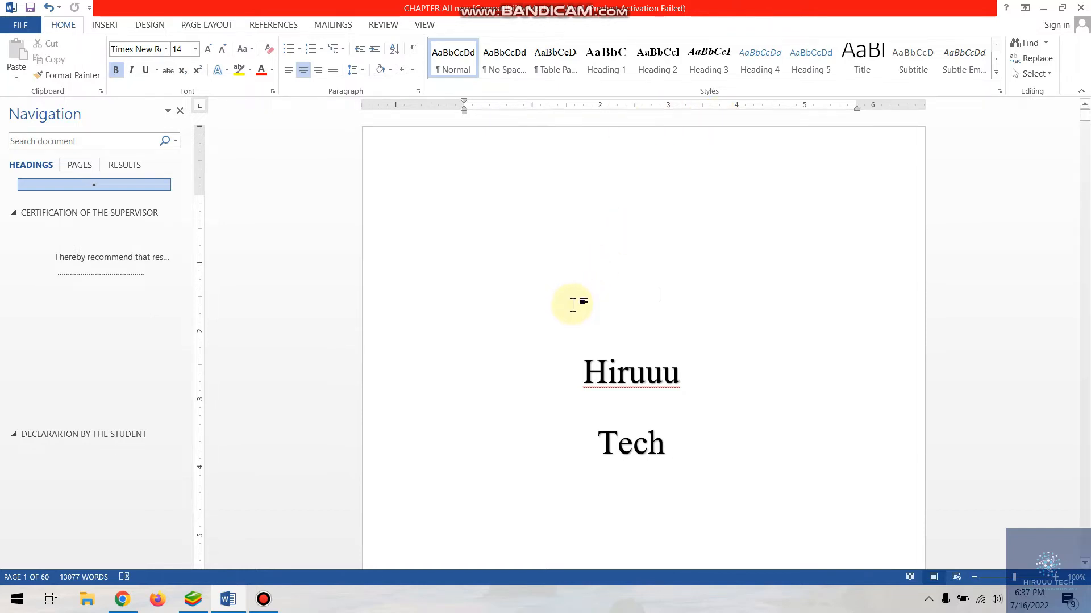
# - Insert a centred plain page number at the bottom of the page, with different odd and even pages turned off, and leave footer editing
pyautogui.scroll(-10, 568, 306)
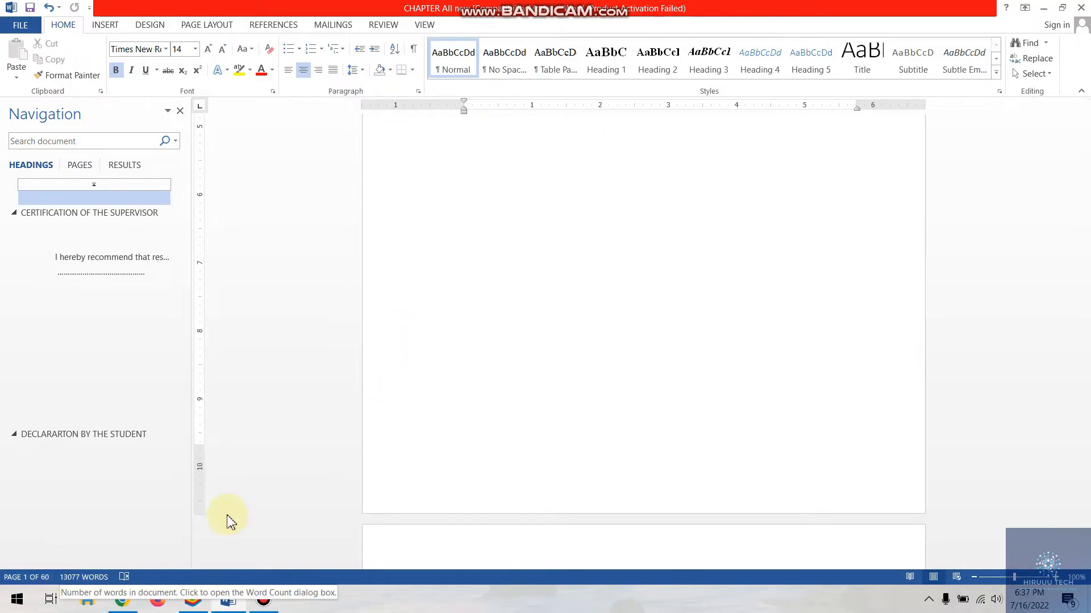
pyautogui.scroll(7, 559, 388)
pyautogui.scroll(2, 558, 388)
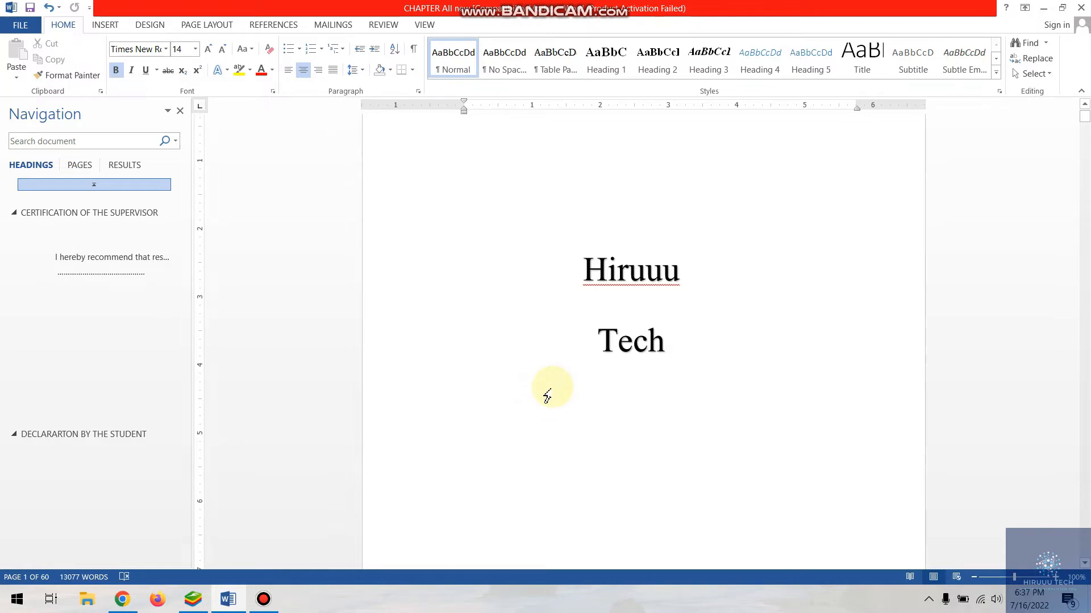
pyautogui.click(106, 25)
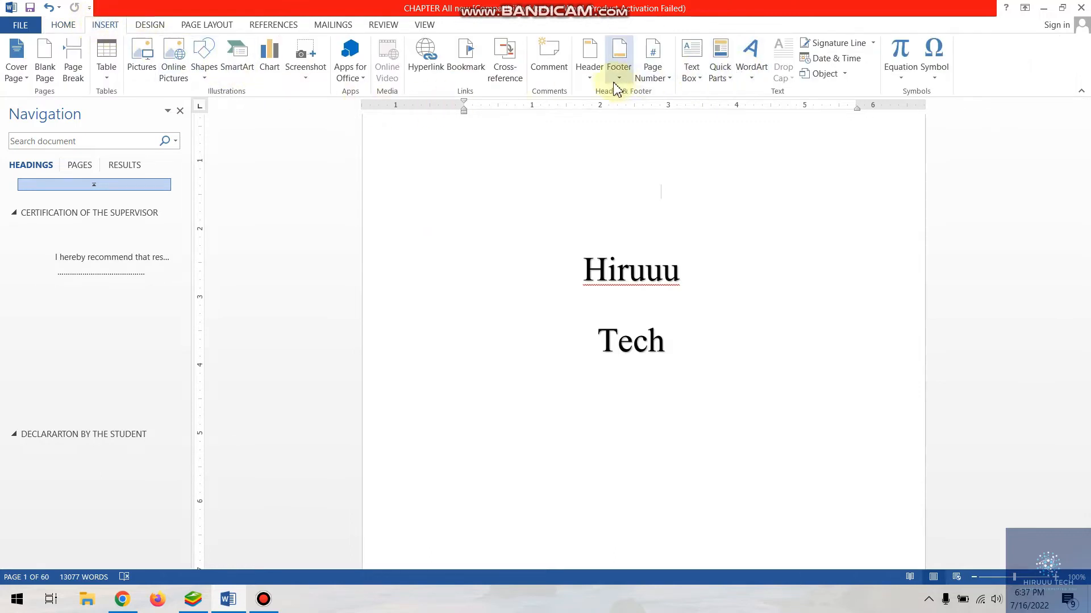
pyautogui.click(651, 82)
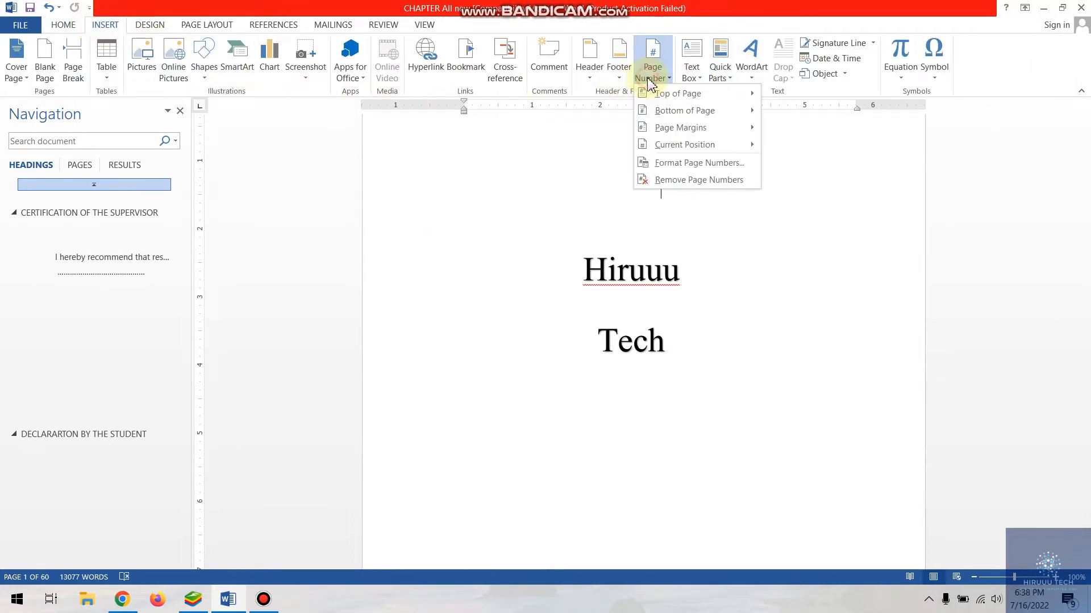
pyautogui.moveTo(679, 95)
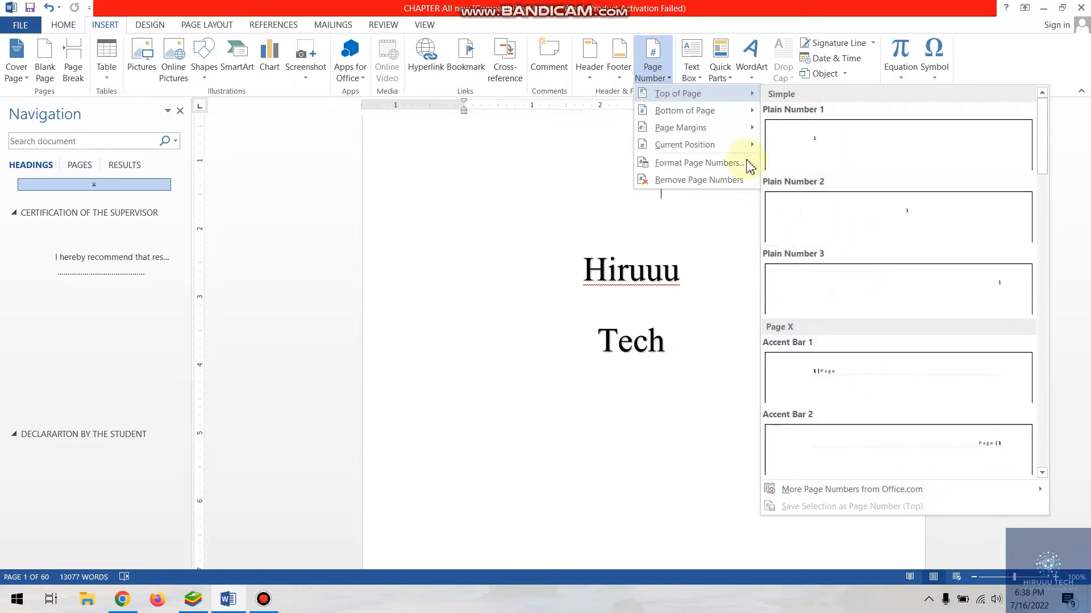
pyautogui.moveTo(731, 112)
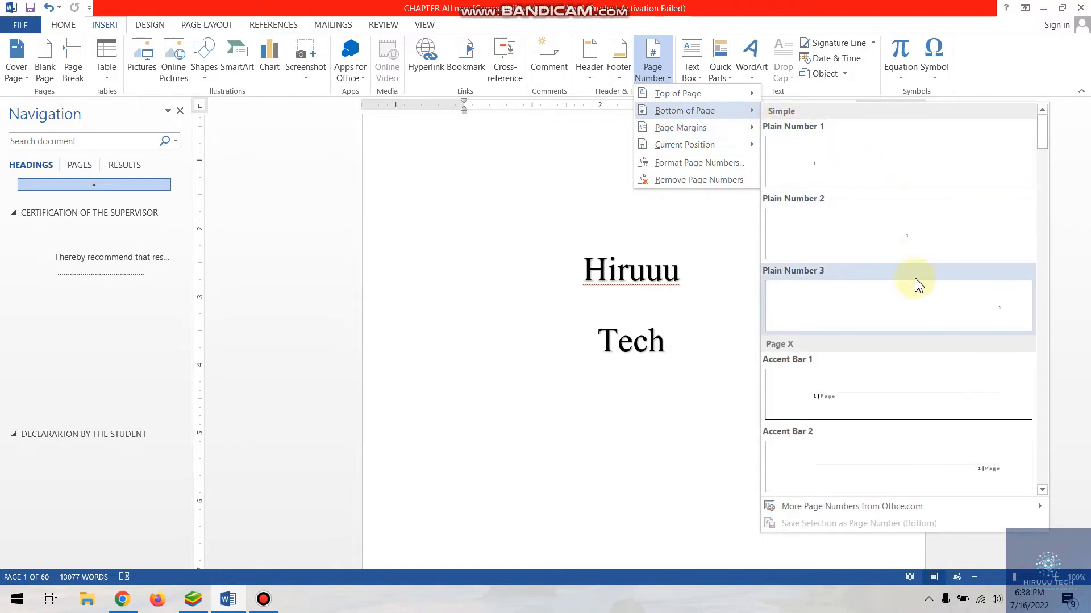
pyautogui.moveTo(733, 139)
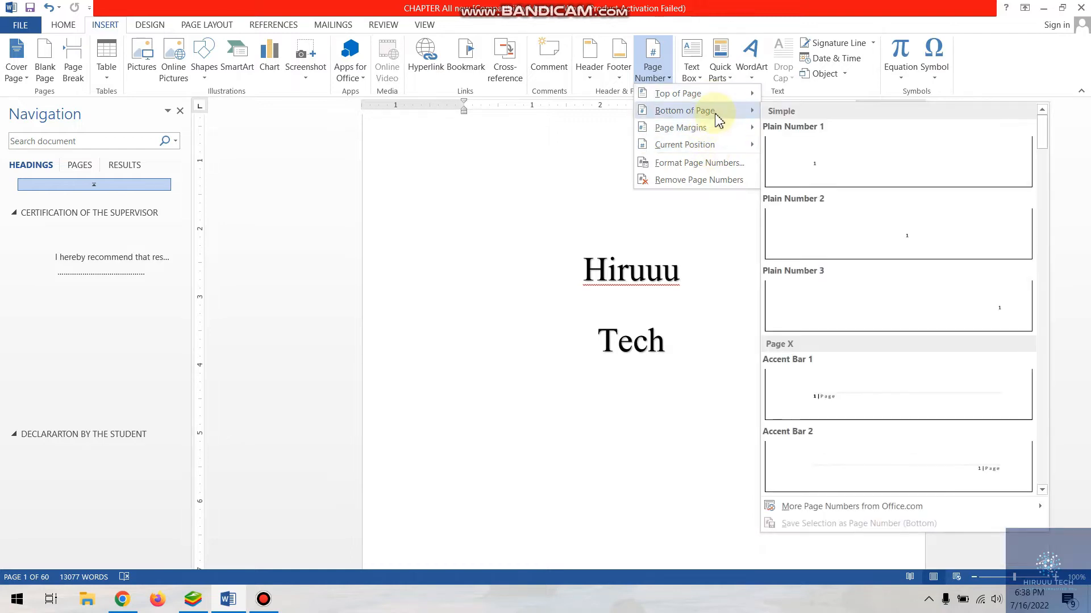
pyautogui.click(795, 148)
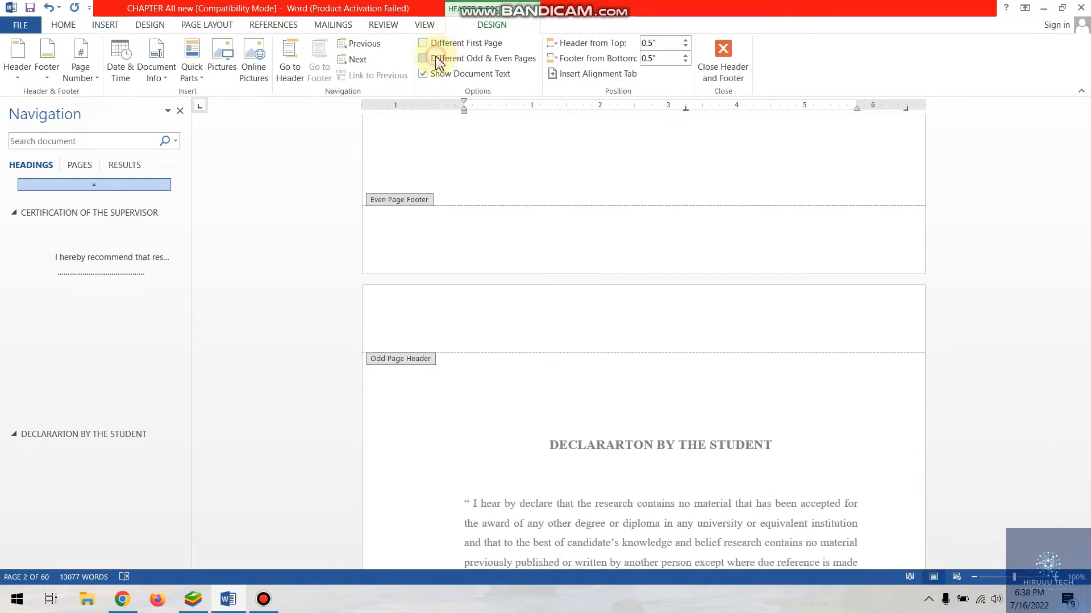
pyautogui.scroll(-8, 654, 382)
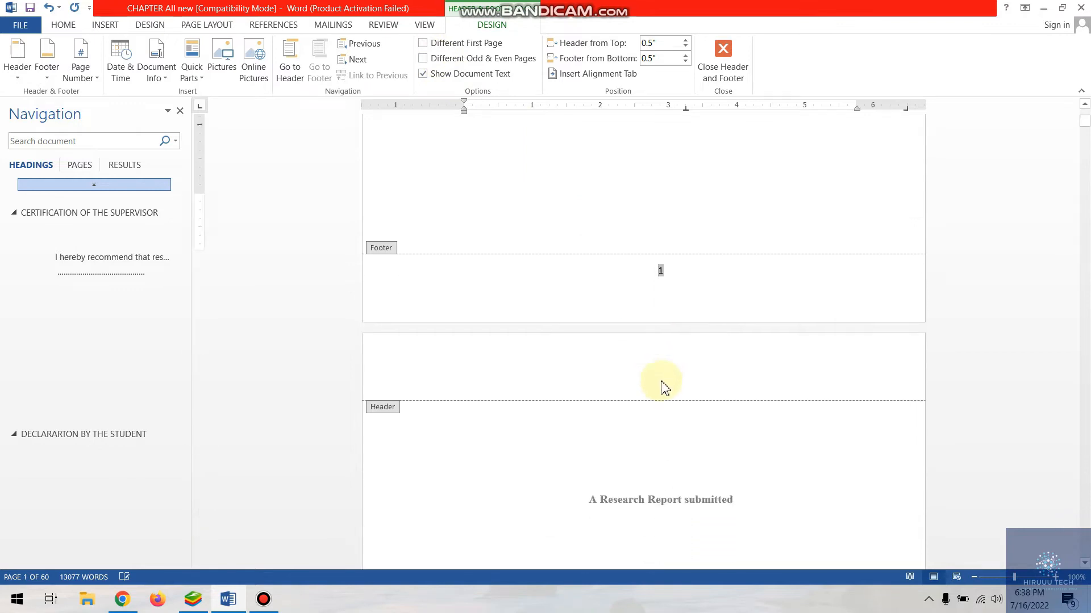
pyautogui.scroll(-10, 664, 392)
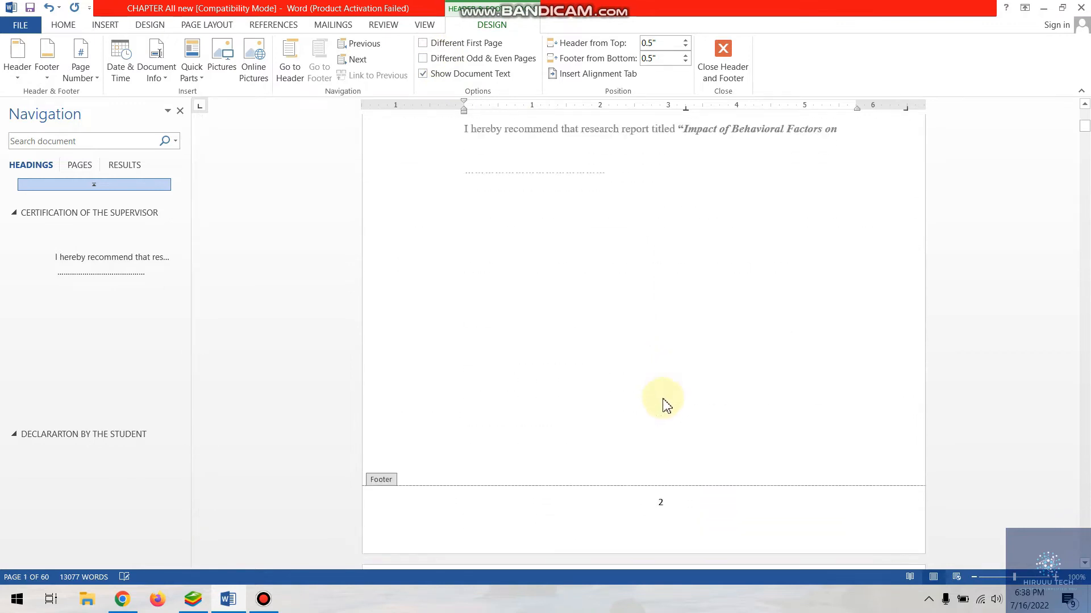
pyautogui.click(733, 71)
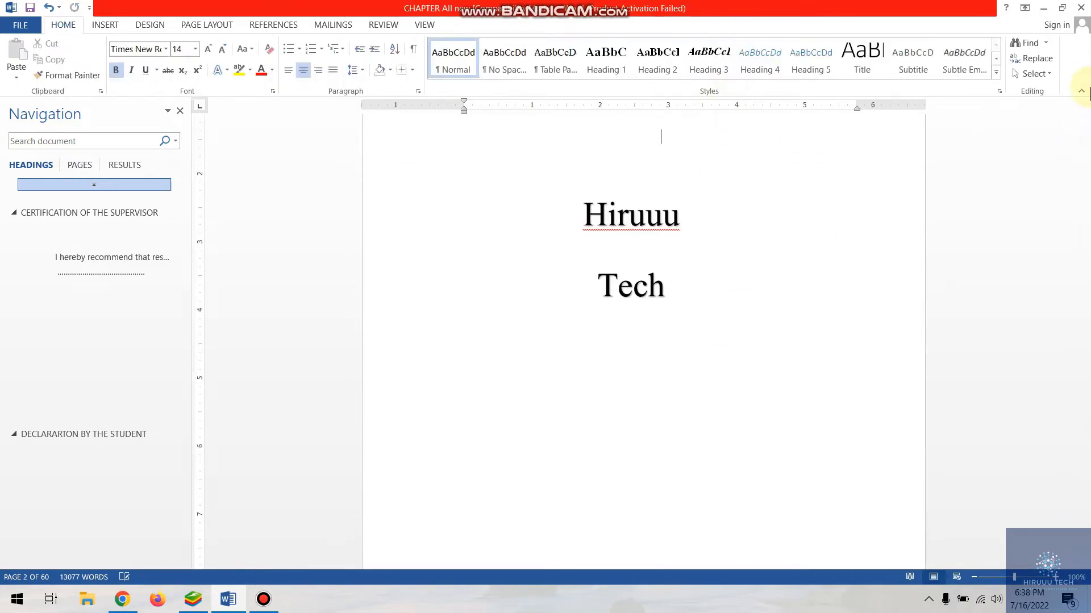
# - Examine the page numbers at the foot of the pages, both deep in the document and on the cover page
pyautogui.moveTo(1082, 114); pyautogui.dragTo(1022, 446)
pyautogui.scroll(-6, 1022, 449)
pyautogui.scroll(-10, 731, 368)
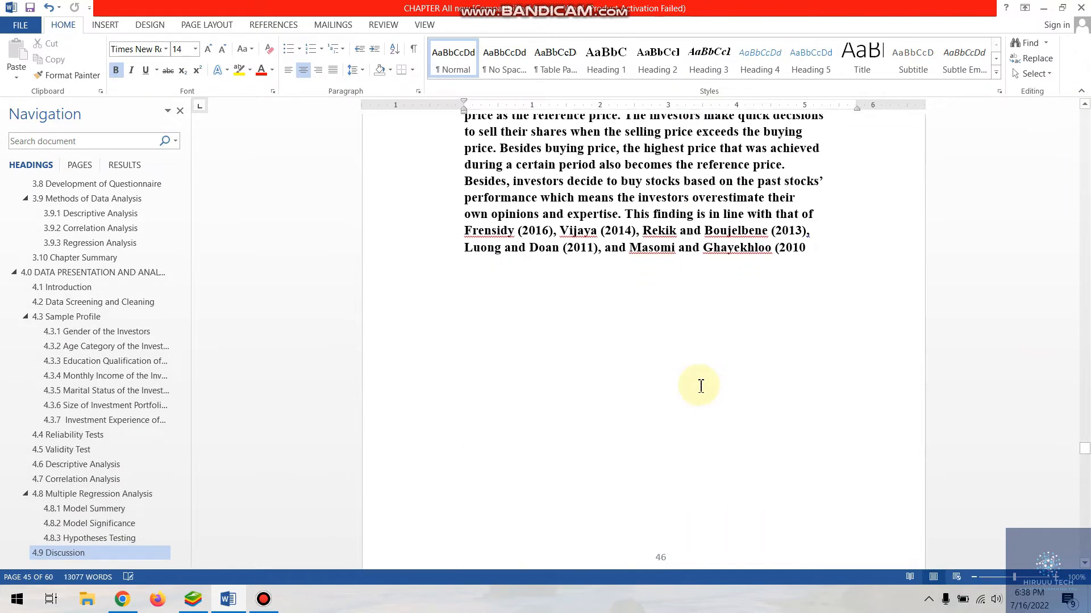
pyautogui.moveTo(1086, 461); pyautogui.dragTo(1078, 103)
pyautogui.scroll(-8, 803, 389)
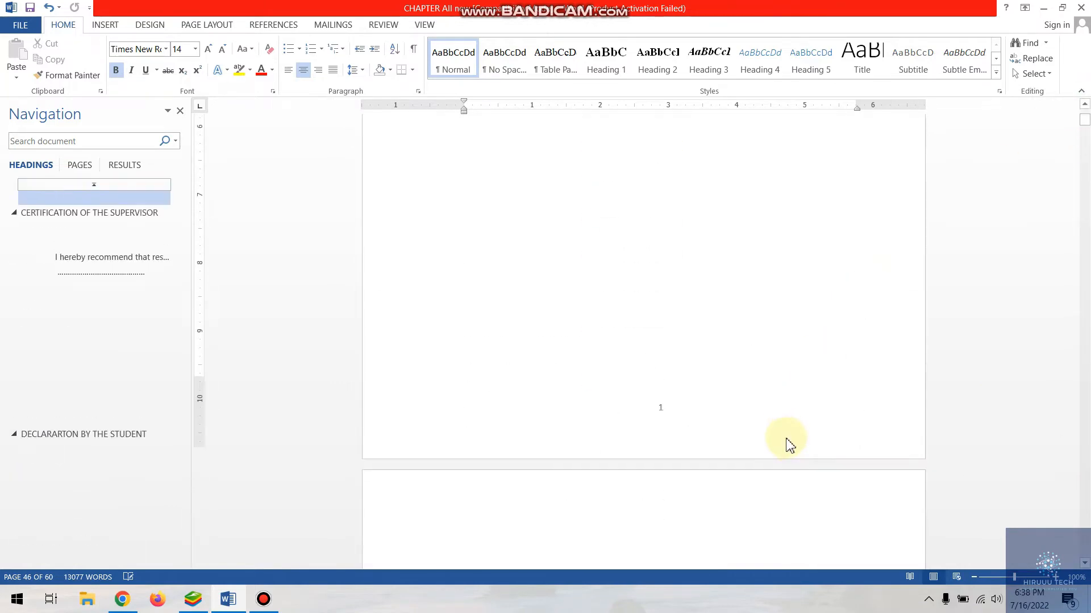
pyautogui.scroll(2, 688, 327)
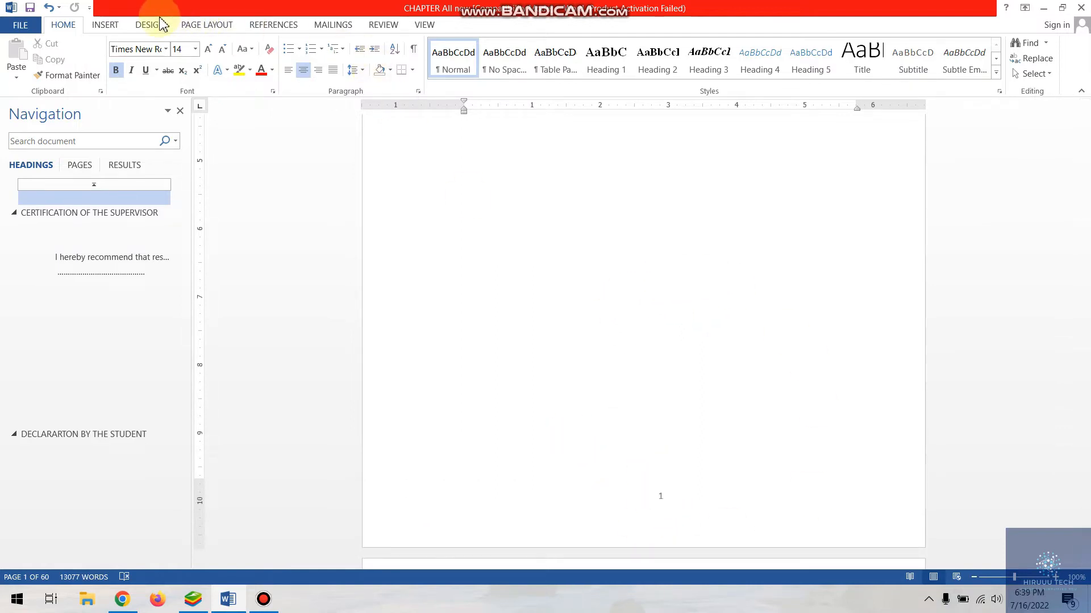
# - Give the document a different first page in the footer settings so the cover page carries no number, and leave footer editing
pyautogui.click(225, 28)
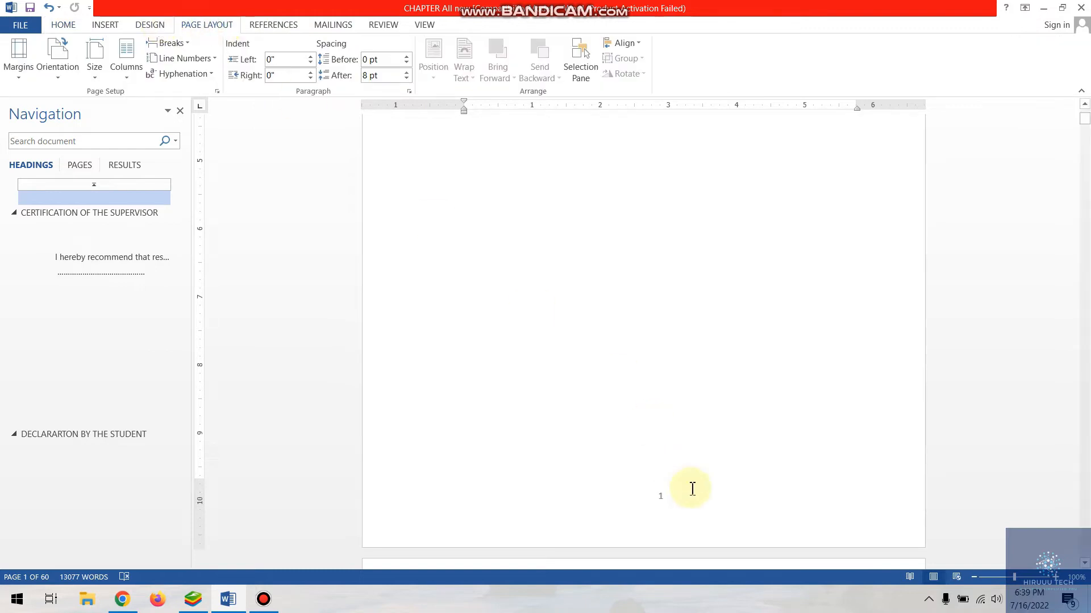
pyautogui.doubleClick(663, 505)
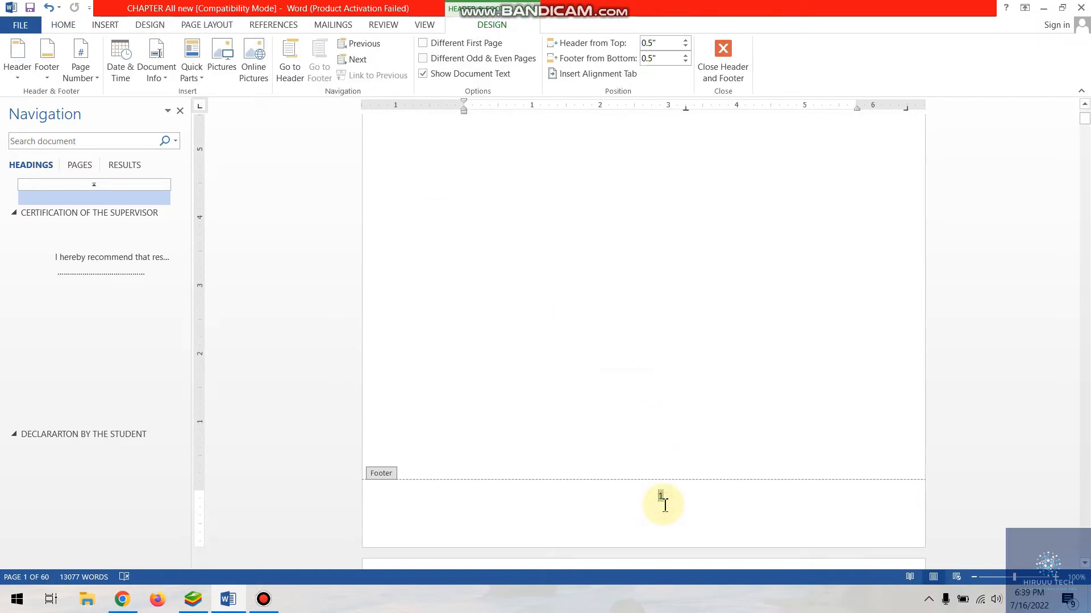
pyautogui.click(461, 46)
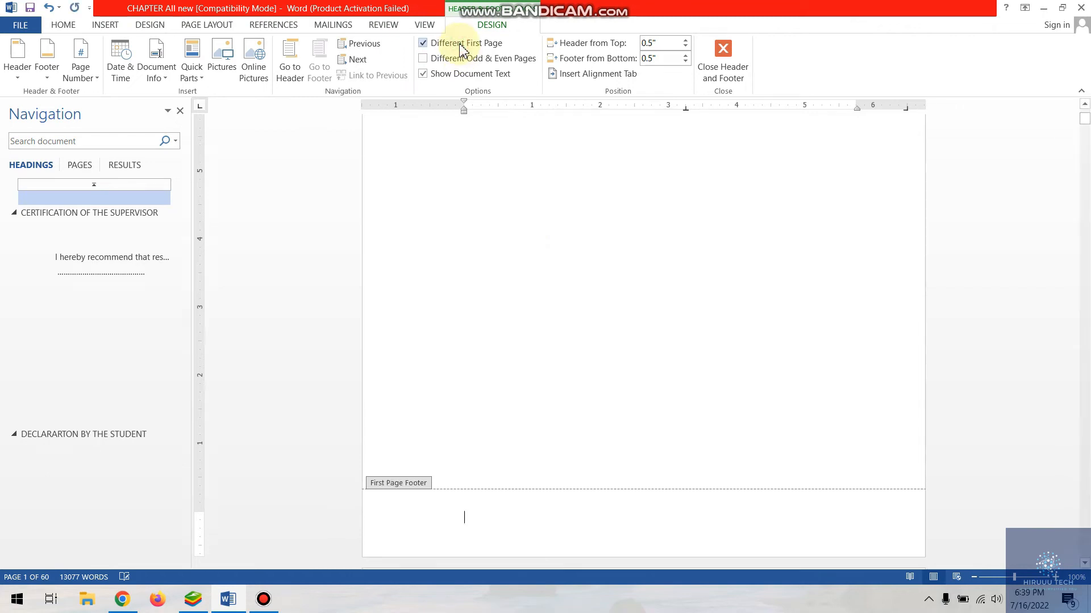
pyautogui.click(721, 51)
pyautogui.scroll(-6, 694, 276)
pyautogui.scroll(-6, 688, 334)
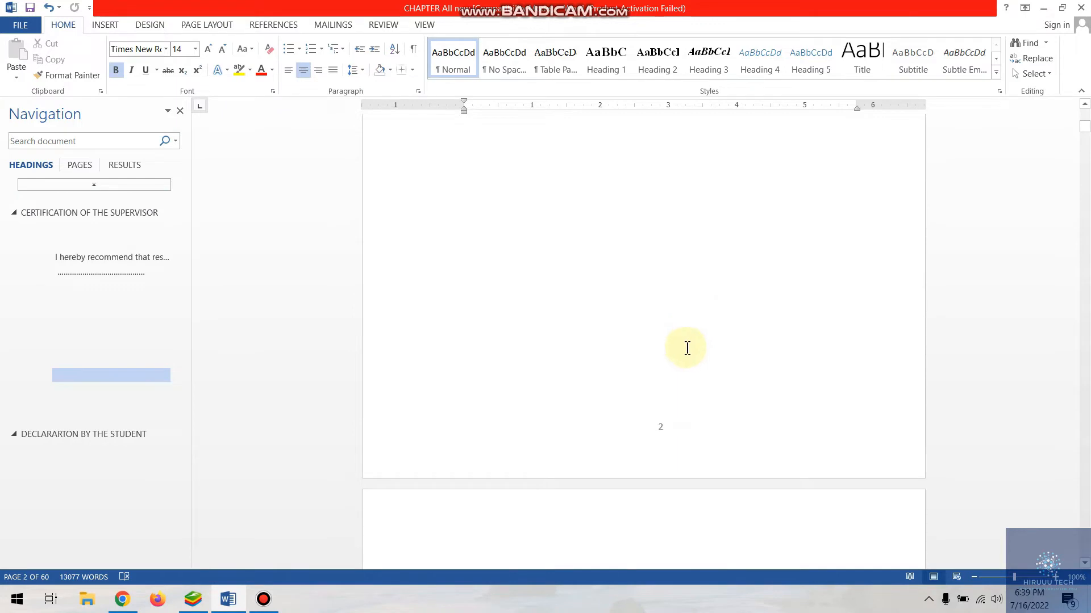
pyautogui.scroll(7, 687, 348)
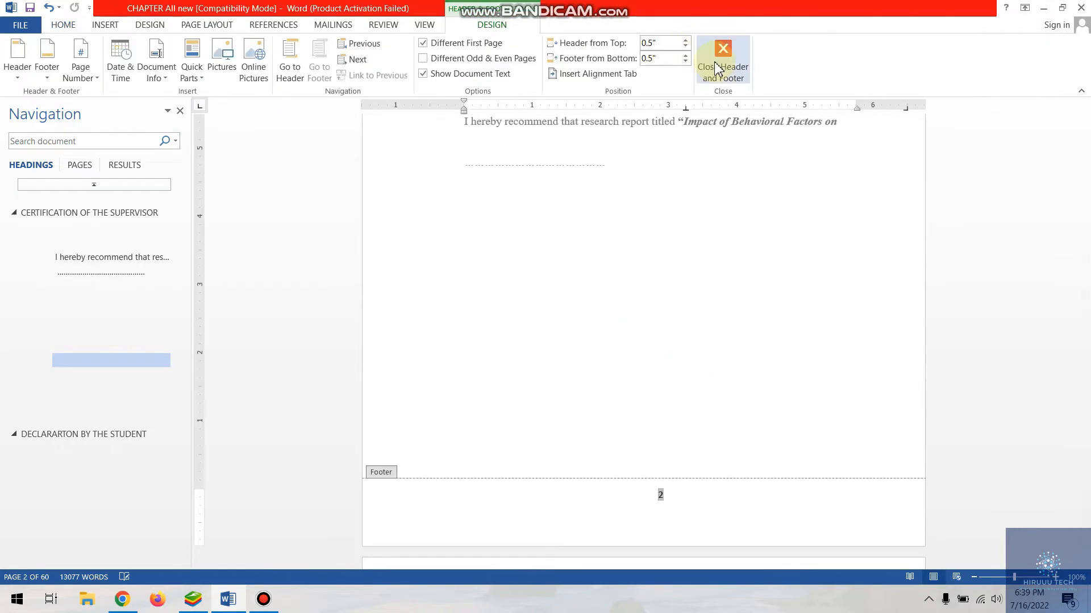
pyautogui.click(715, 63)
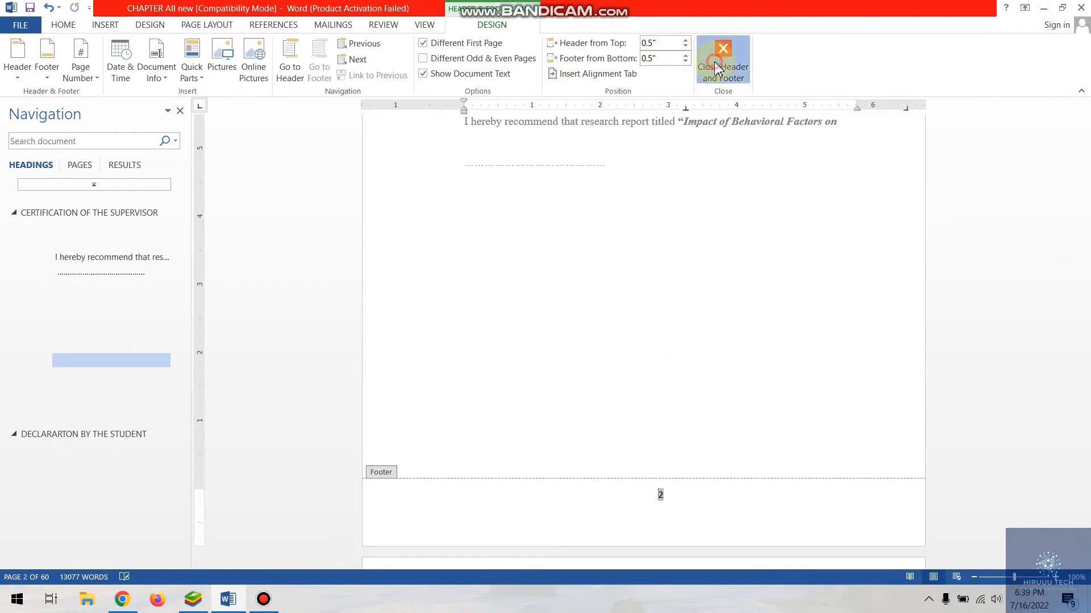
# - Change the page number format to lowercase Roman numerals (i, ii, iii, ...) from the second page's footer
pyautogui.doubleClick(665, 496)
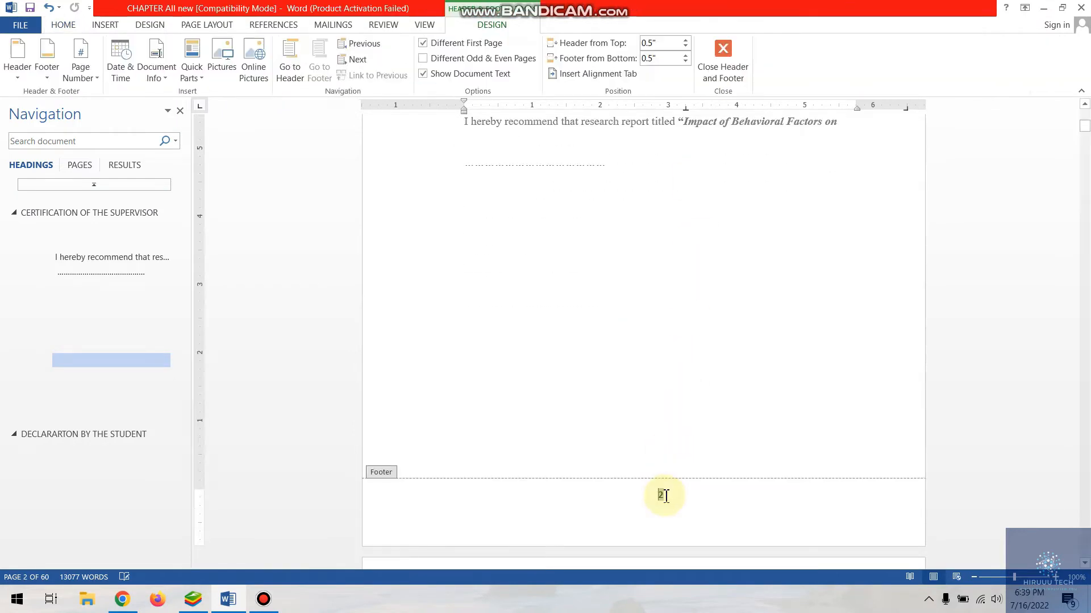
pyautogui.click(79, 80)
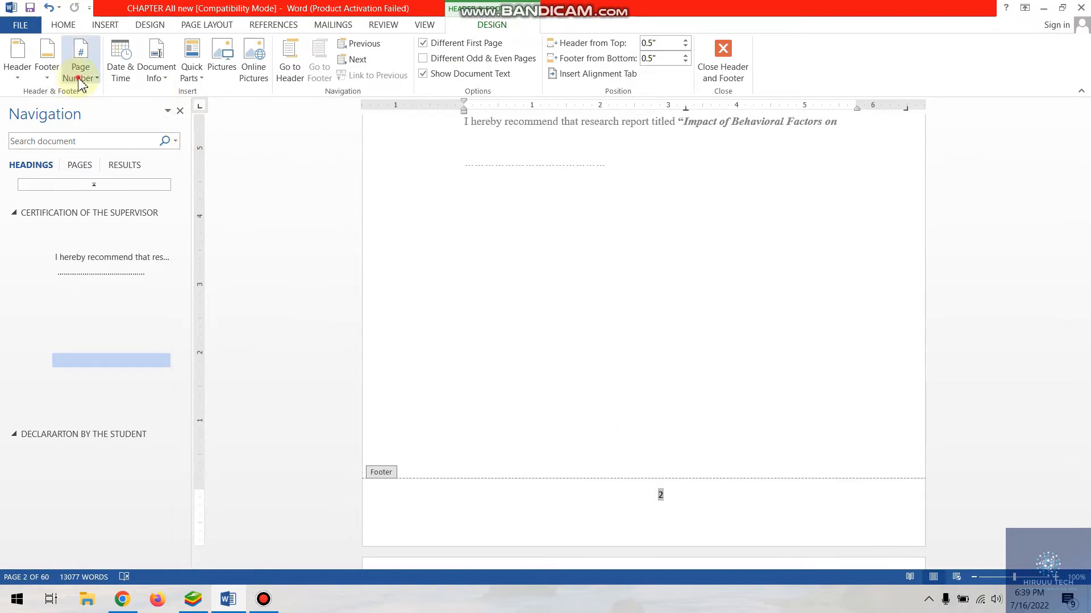
pyautogui.moveTo(166, 153)
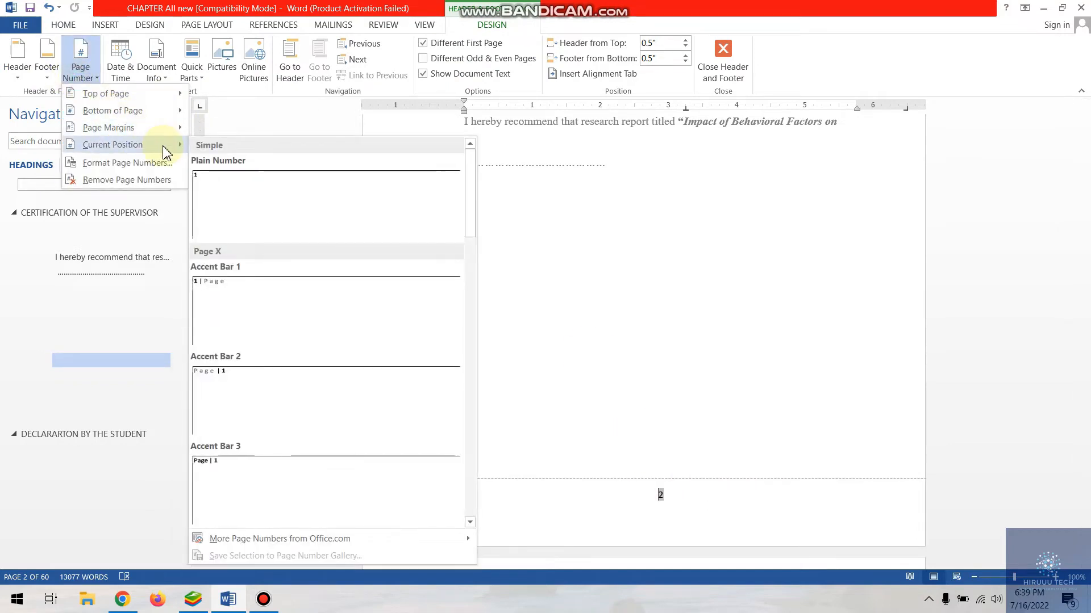
pyautogui.click(164, 162)
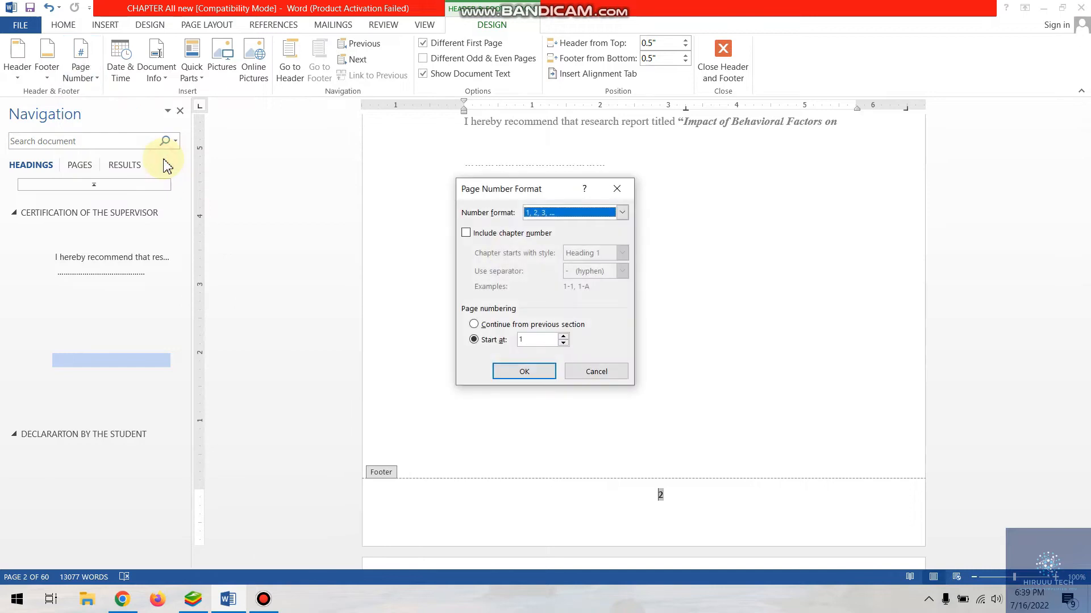
pyautogui.click(622, 212)
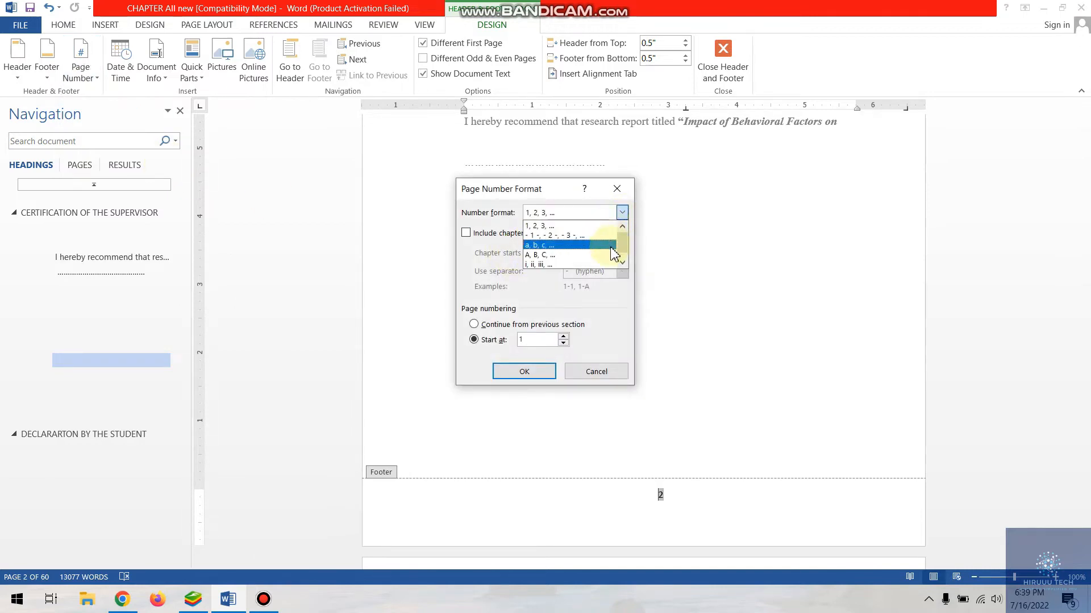
pyautogui.moveTo(622, 243); pyautogui.dragTo(625, 257)
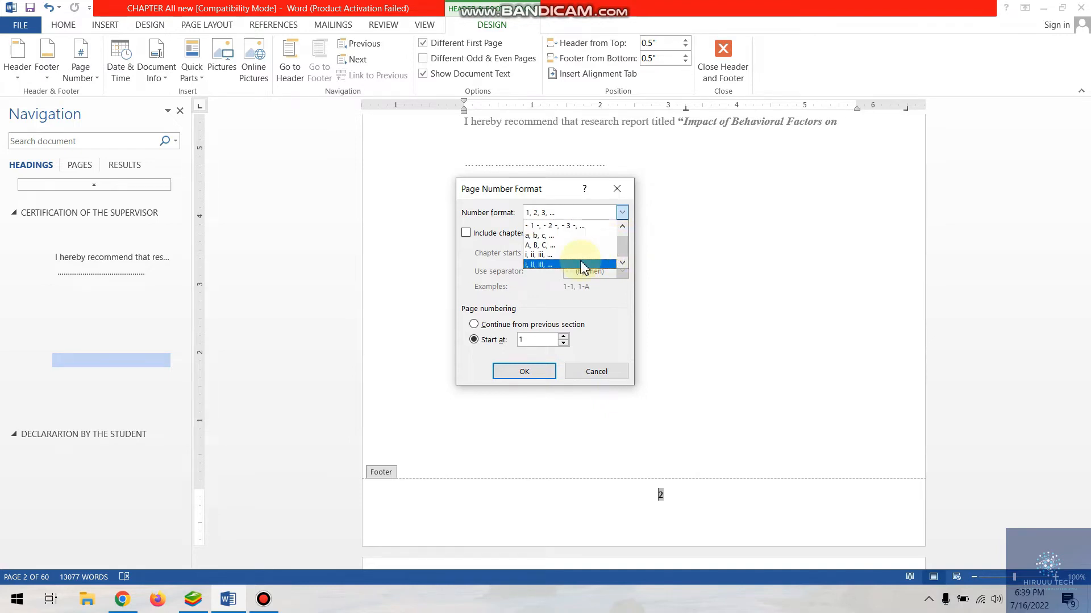
pyautogui.click(583, 255)
pyautogui.press('Return')
pyautogui.scroll(5, 679, 430)
pyautogui.scroll(-3, 676, 432)
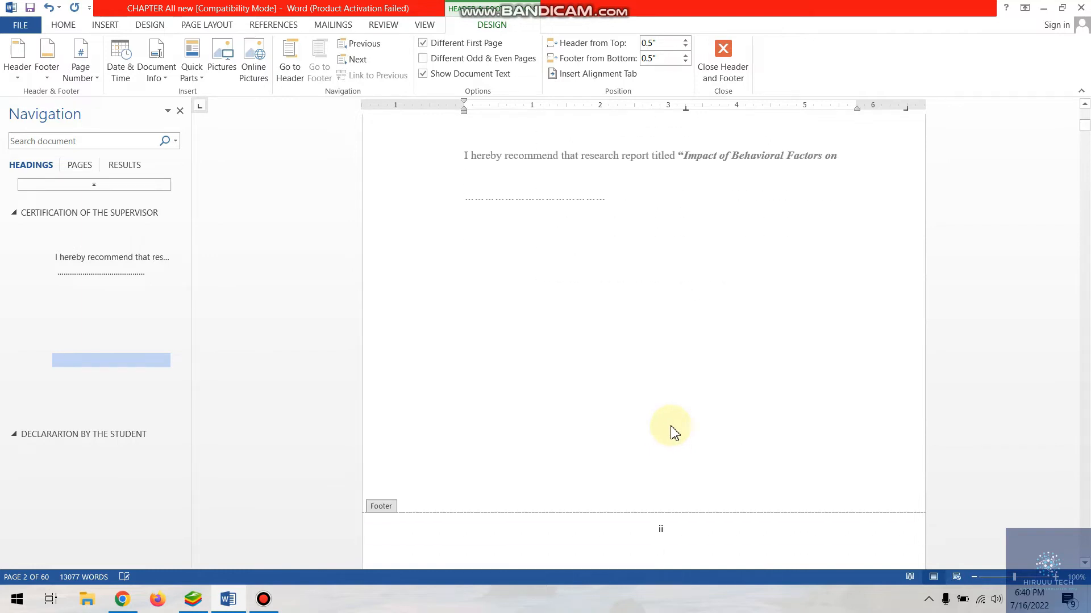
pyautogui.scroll(-3, 675, 432)
pyautogui.scroll(-2, 670, 345)
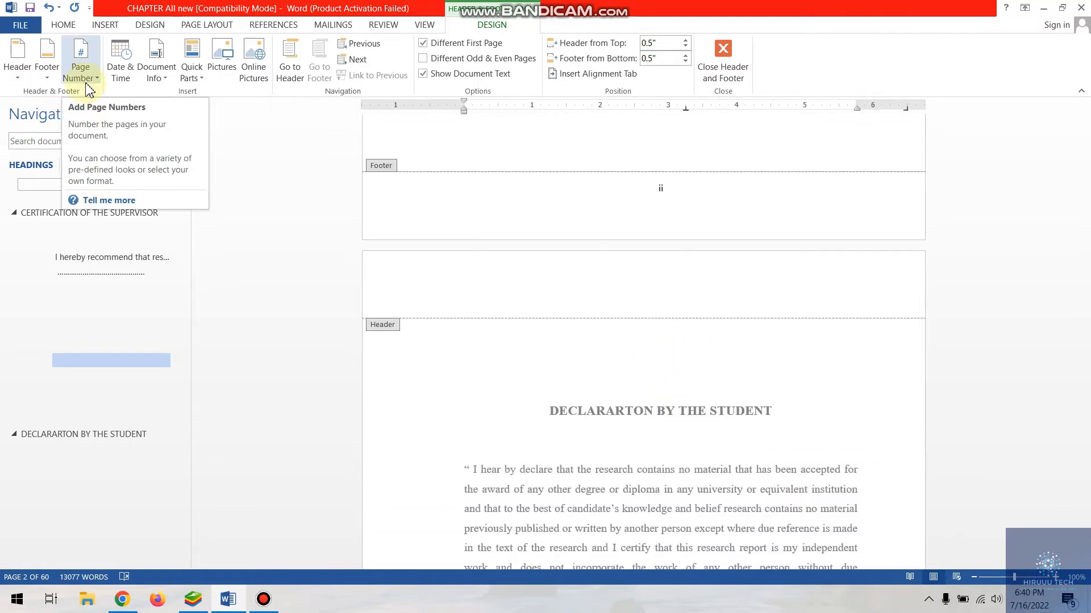
# - Set the page numbering to start at iv in the page number format settings
pyautogui.click(88, 89)
pyautogui.click(168, 165)
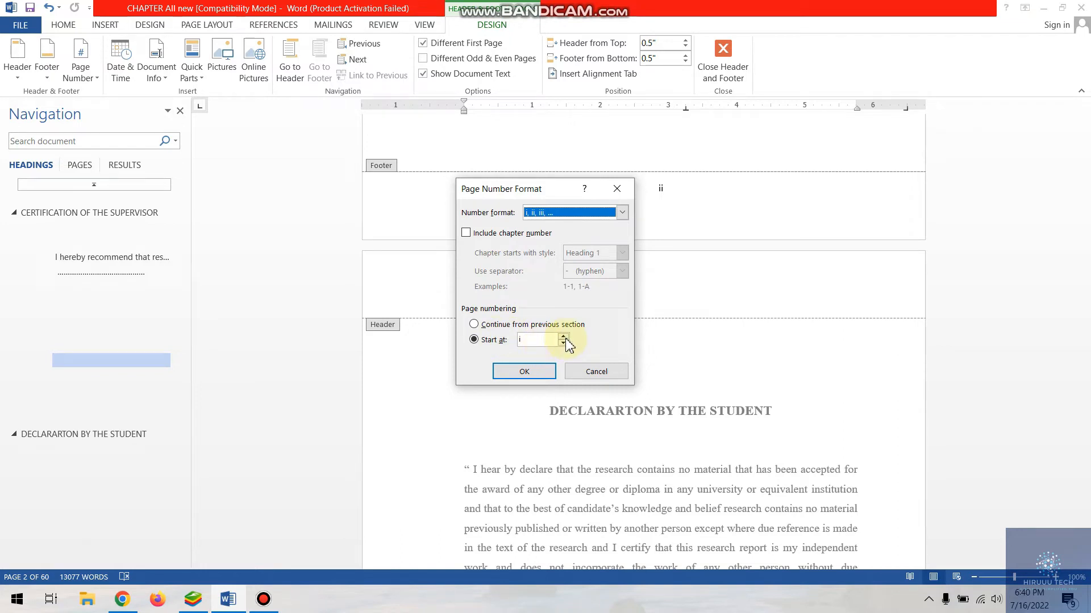
pyautogui.click(563, 336)
pyautogui.click(563, 337)
pyautogui.click(563, 337)
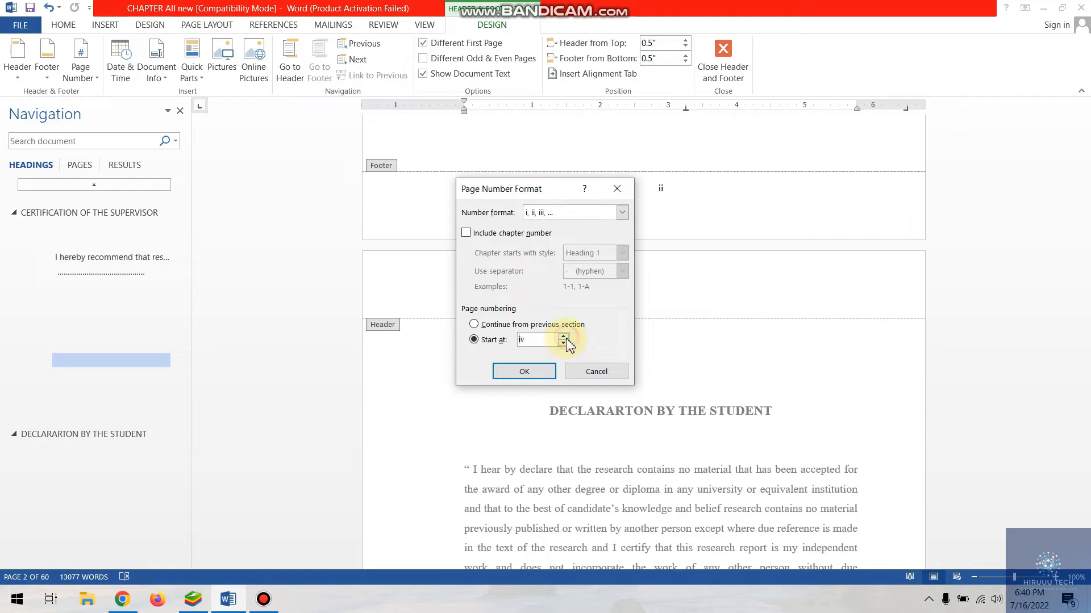
pyautogui.click(523, 372)
# - Remove the footer from the page before the Abstract and leave footer editing
pyautogui.scroll(-15, 604, 395)
pyautogui.scroll(-5, 634, 439)
pyautogui.scroll(-4, 691, 318)
pyautogui.scroll(-10, 694, 337)
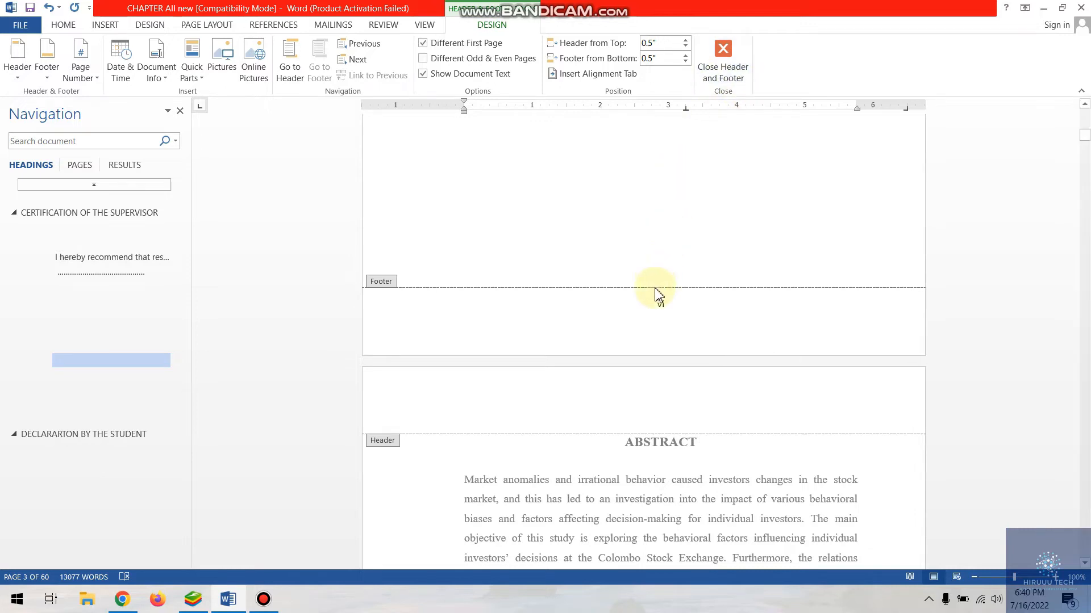
pyautogui.click(659, 301)
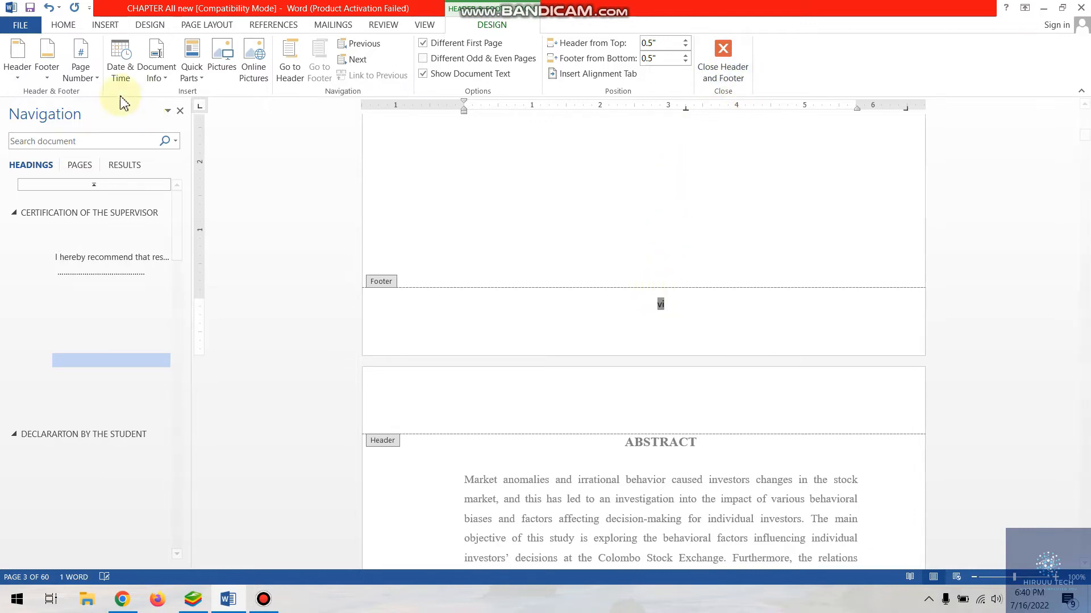
pyautogui.click(55, 80)
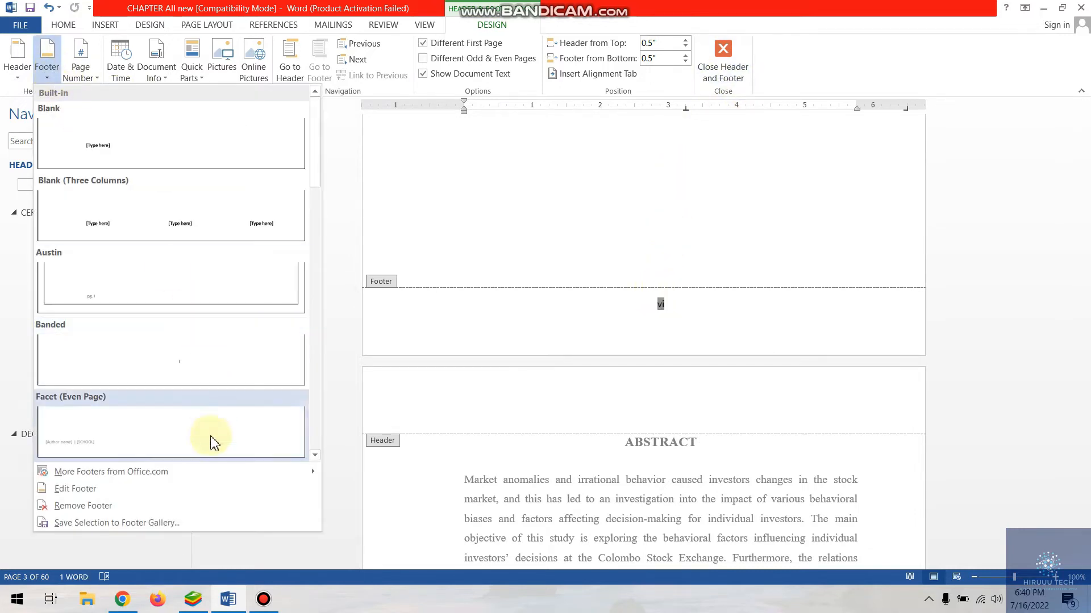
pyautogui.click(183, 501)
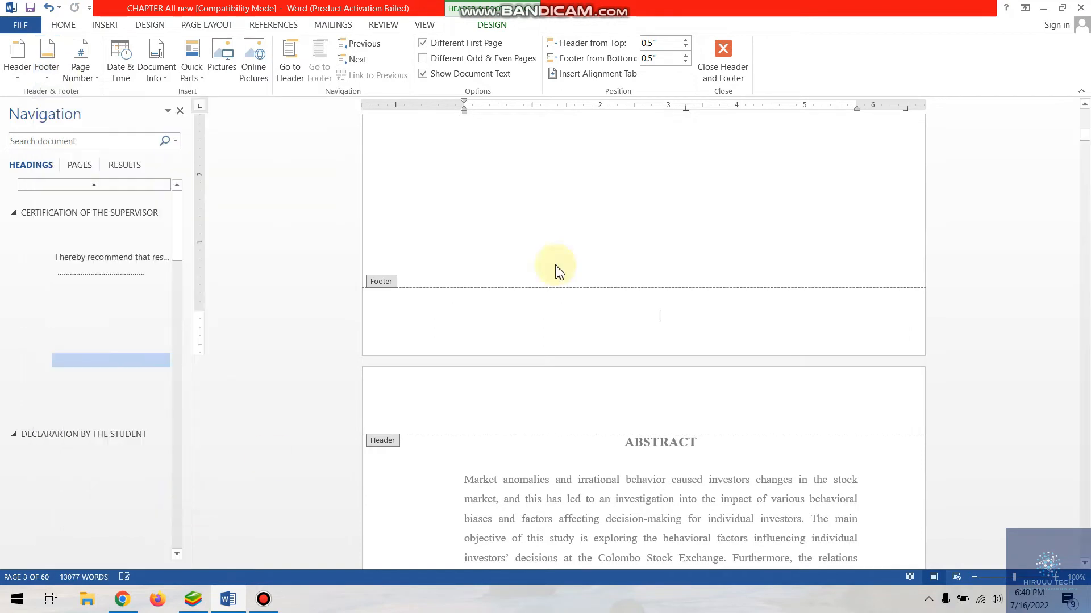
pyautogui.click(716, 49)
pyautogui.scroll(-10, 714, 271)
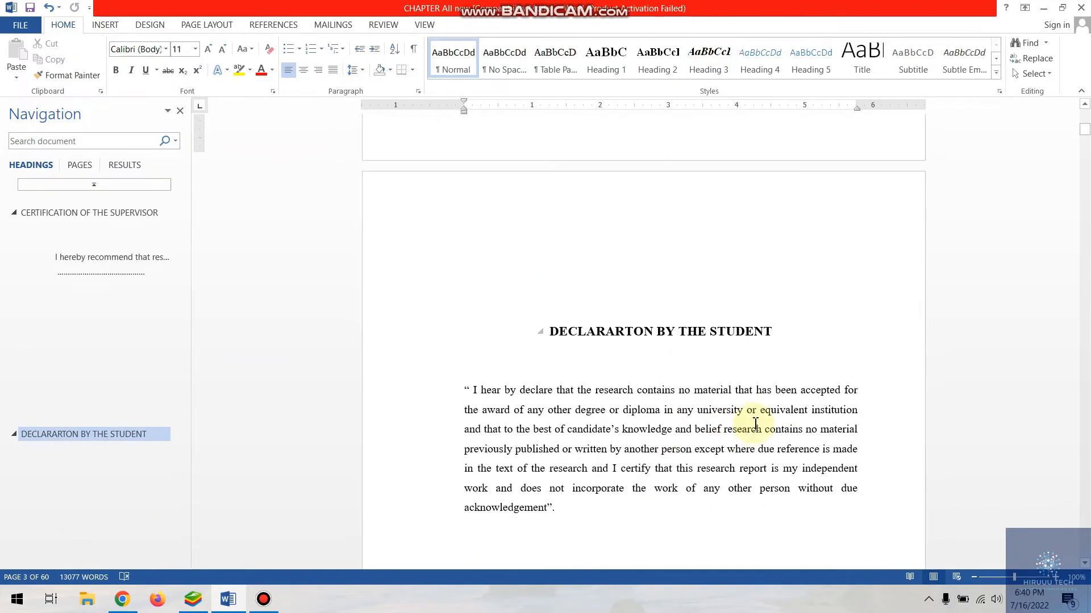
# - Look through the cover, the front pages, the start of Chapter One and the References to see where the report should be divided into sections
pyautogui.scroll(6, 651, 446)
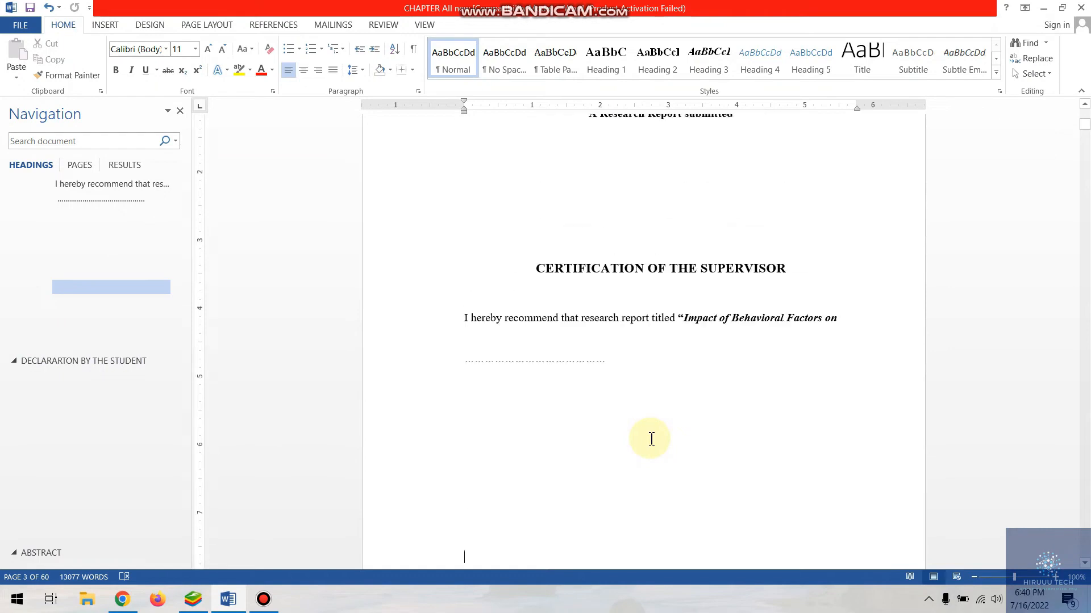
pyautogui.scroll(8, 651, 440)
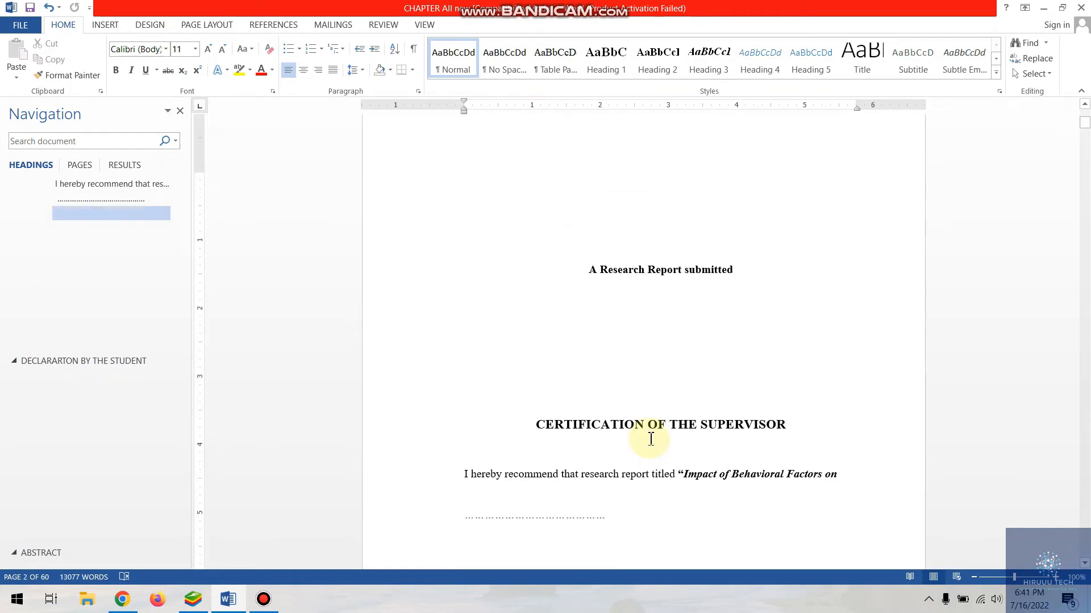
pyautogui.scroll(6, 651, 438)
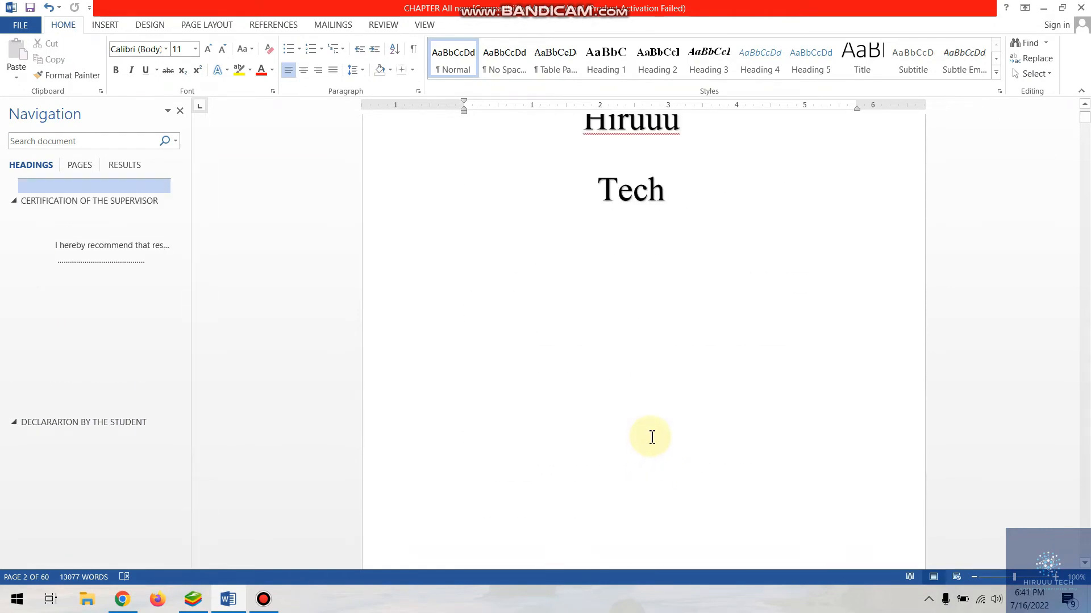
pyautogui.scroll(-3, 647, 446)
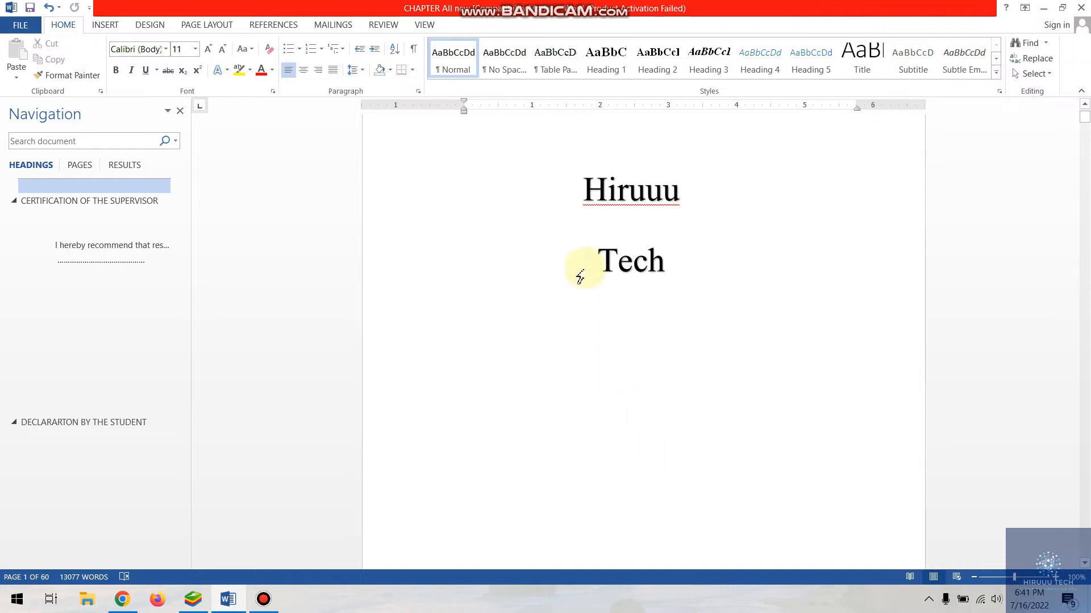
pyautogui.scroll(-5, 707, 383)
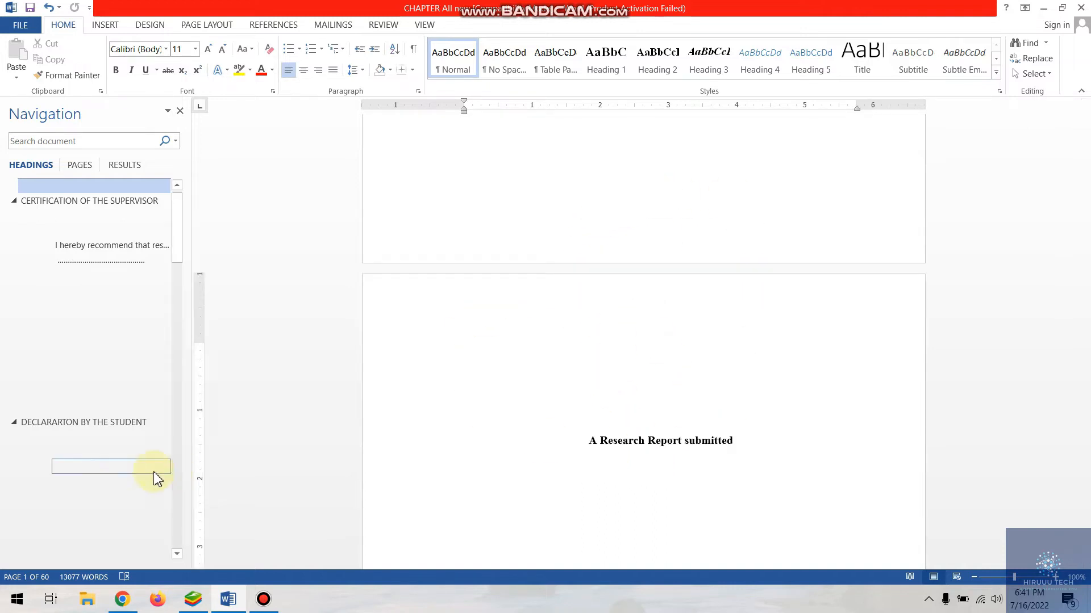
pyautogui.scroll(-3, 165, 477)
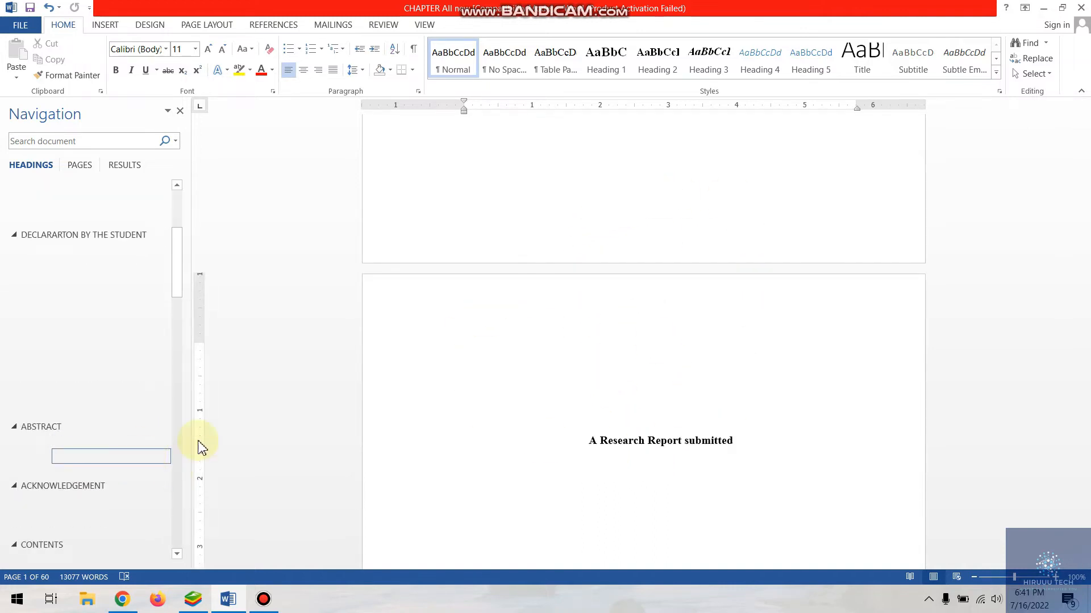
pyautogui.scroll(-5, 24, 458)
pyautogui.scroll(-7, 76, 487)
pyautogui.click(106, 508)
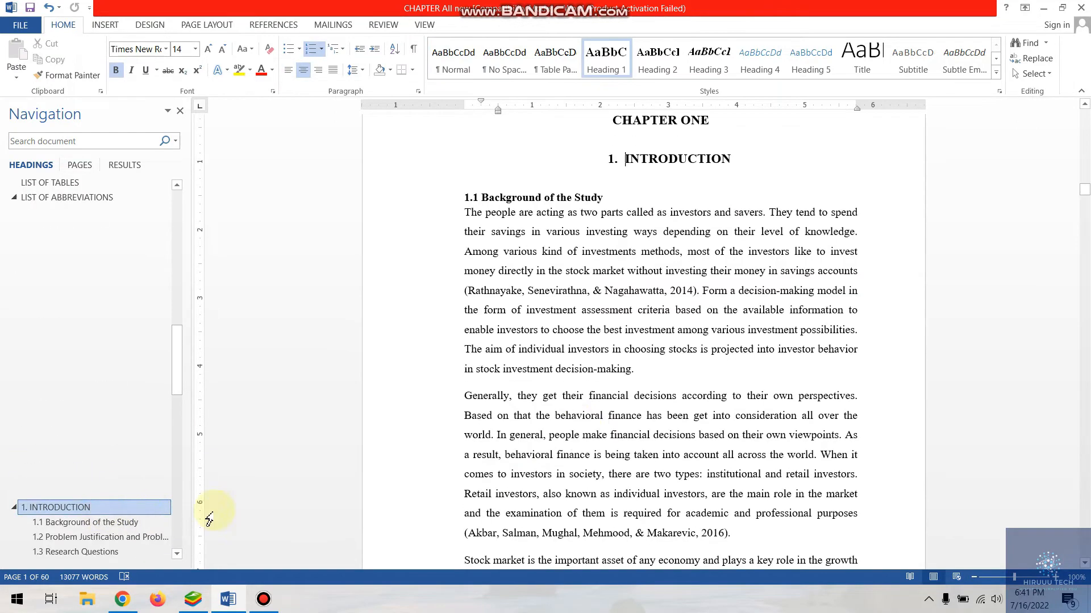
pyautogui.scroll(2, 620, 392)
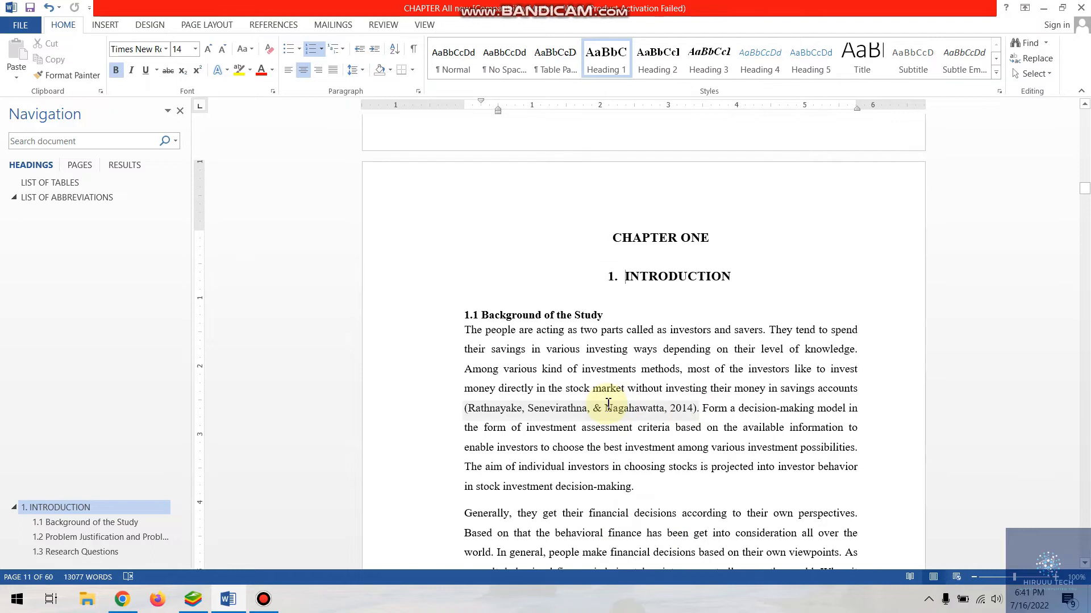
pyautogui.scroll(3, 701, 237)
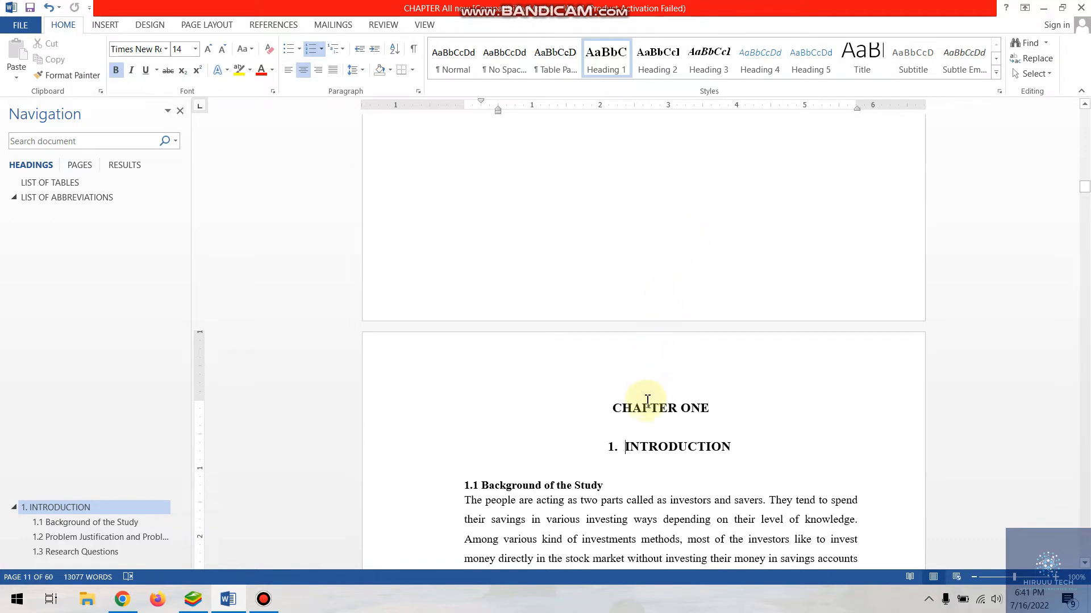
pyautogui.scroll(-3, 647, 401)
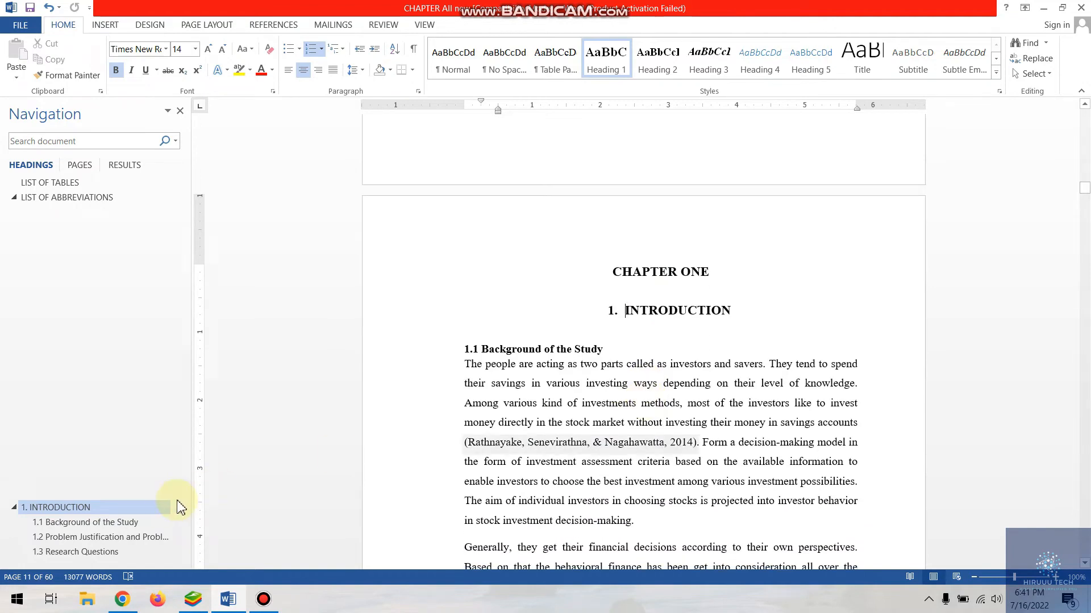
pyautogui.scroll(-4, 178, 507)
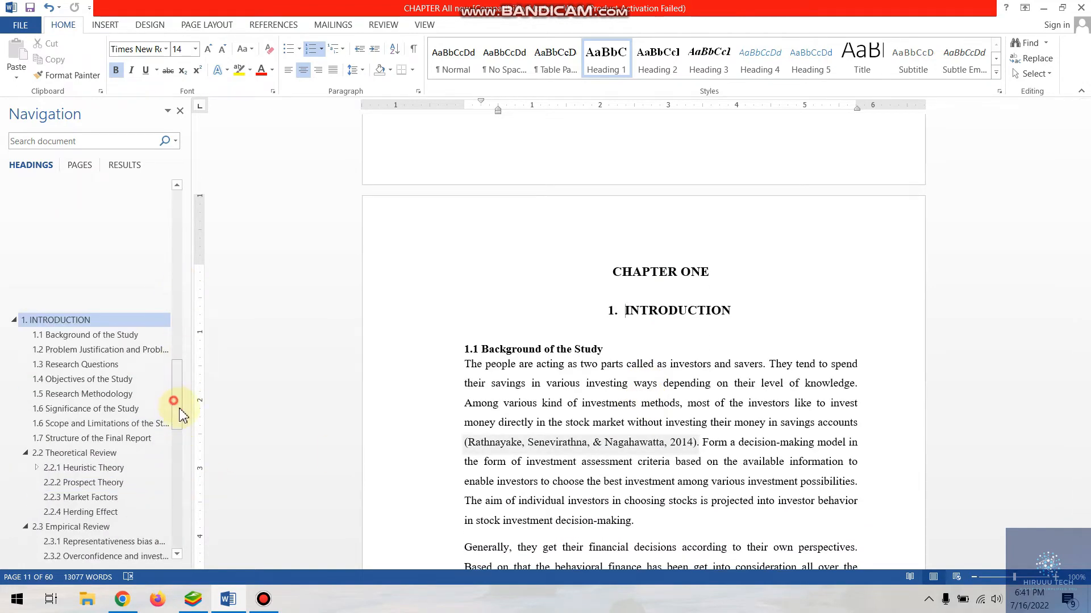
pyautogui.moveTo(178, 414); pyautogui.dragTo(177, 547)
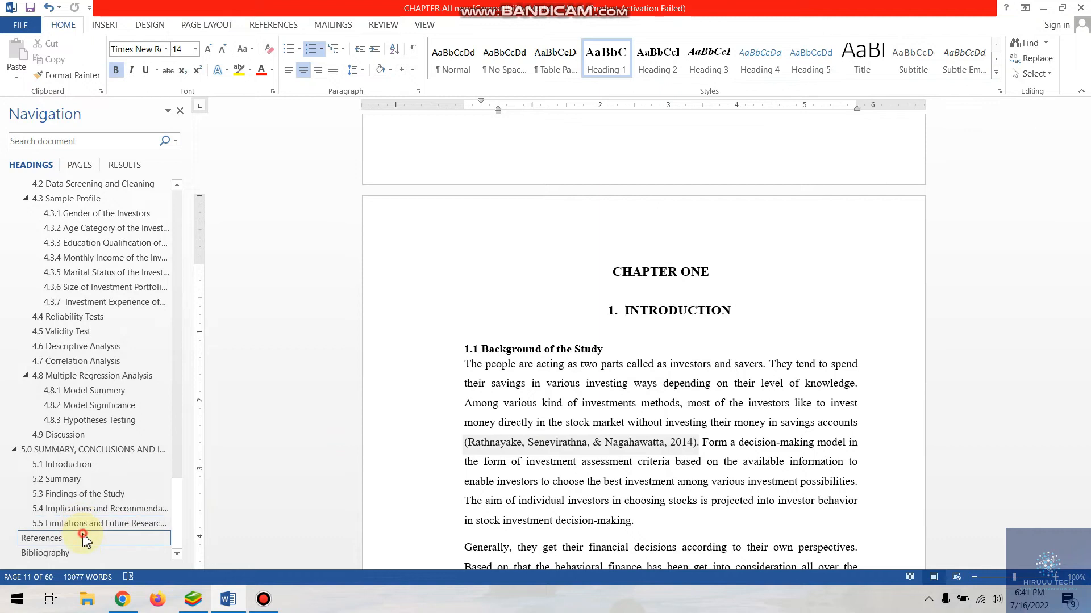
pyautogui.click(51, 538)
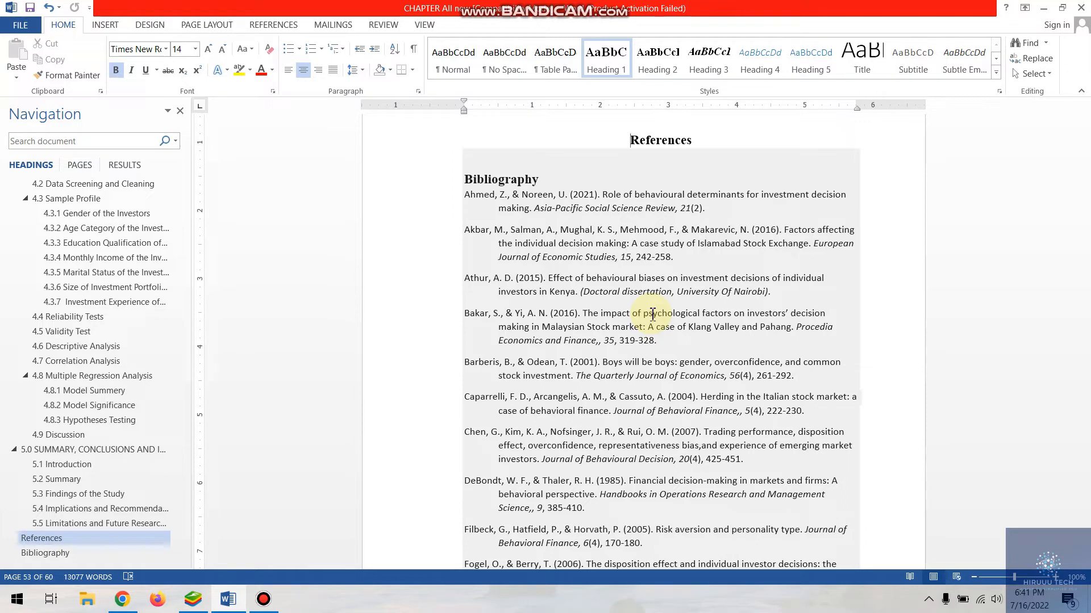
# - Insert a Next Page section break at the end of the cover page
pyautogui.hotkey('ctrl', 'Home')
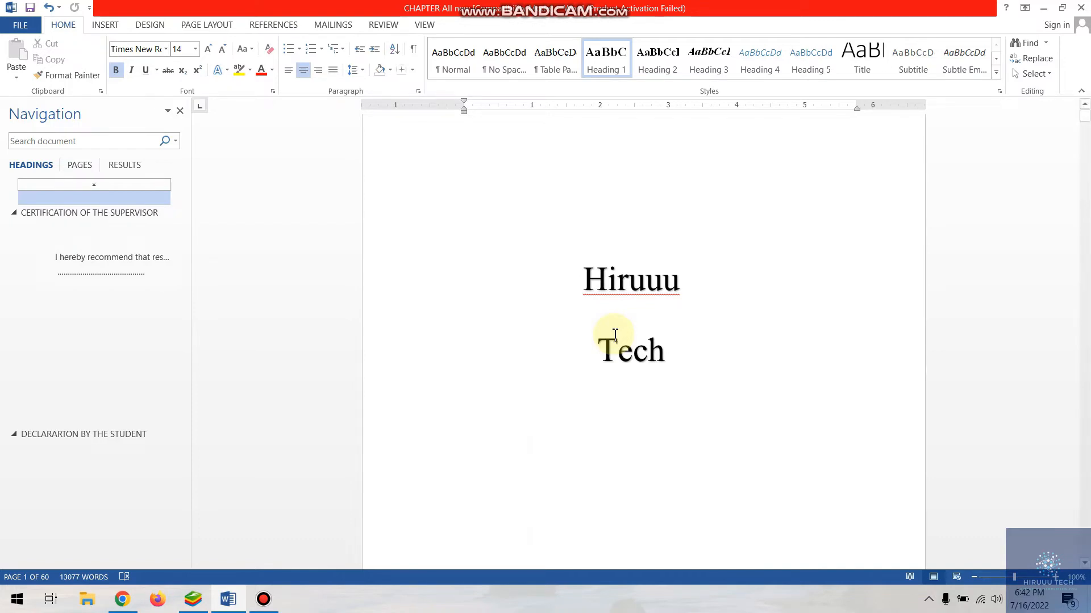
pyautogui.scroll(-3, 616, 335)
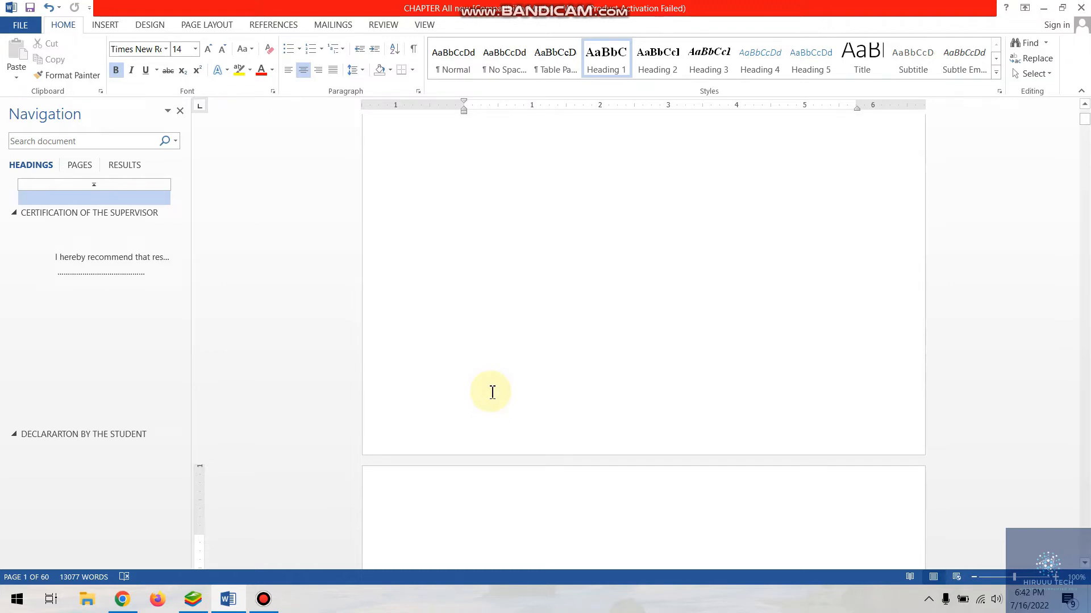
pyautogui.scroll(2, 492, 391)
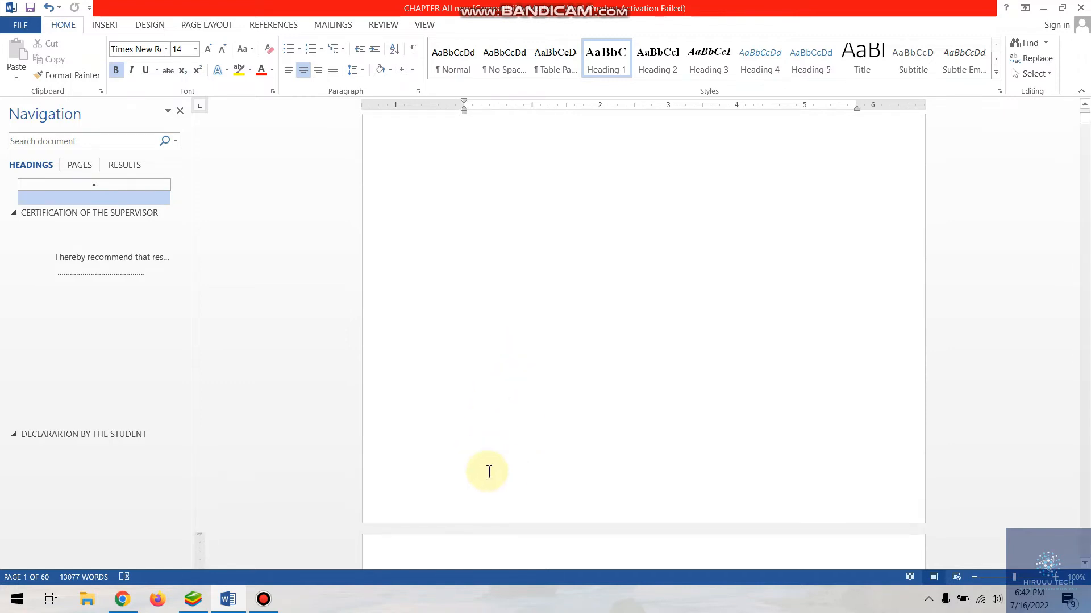
pyautogui.click(489, 472)
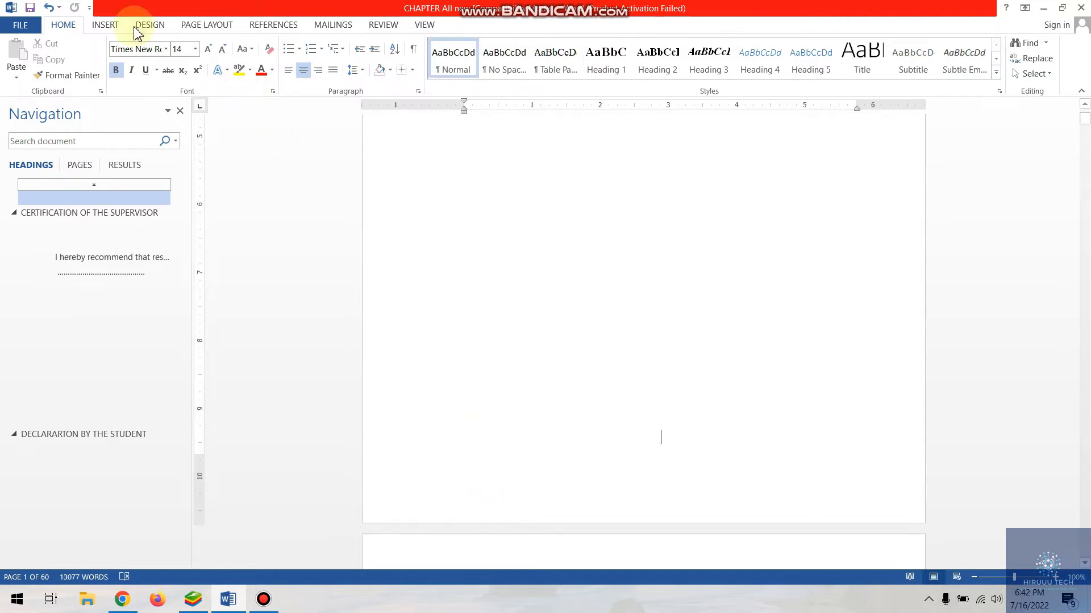
pyautogui.click(224, 25)
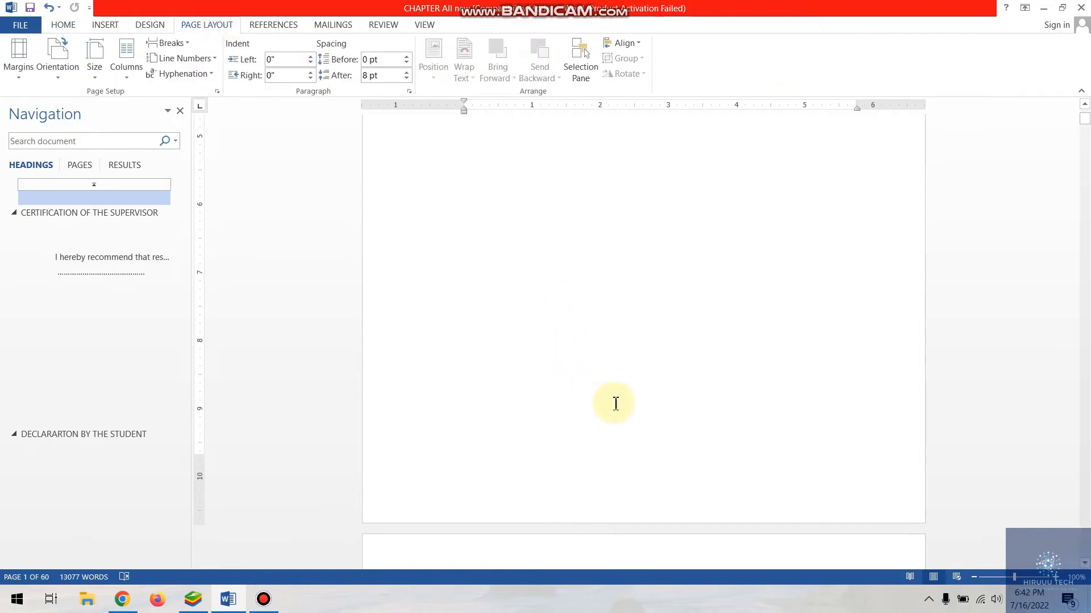
pyautogui.click(170, 46)
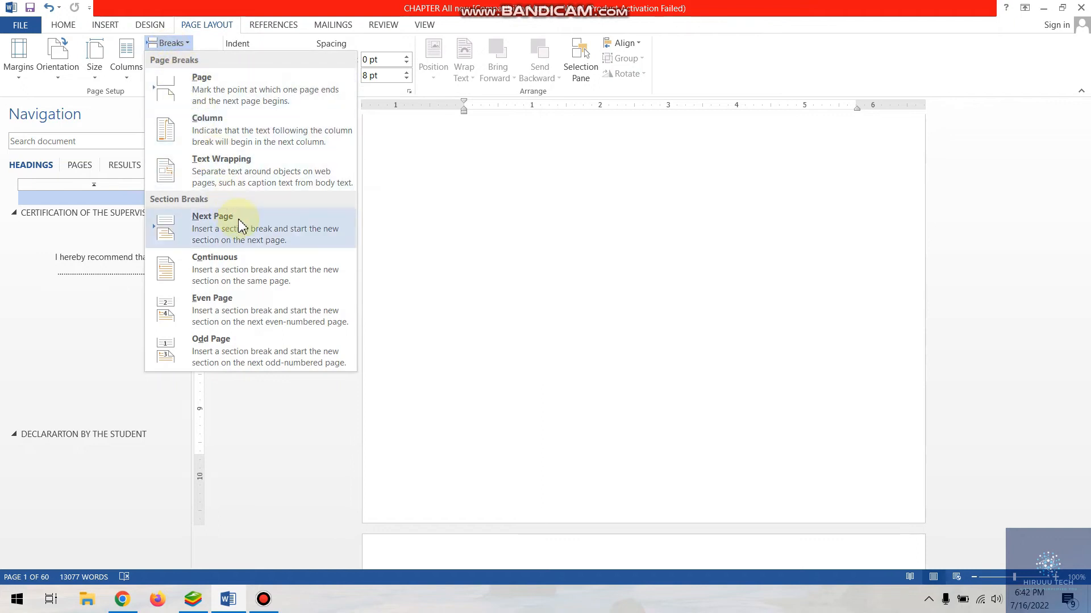
pyautogui.click(216, 226)
# - Show the formatting marks to check the section break on the cover page, and hide them again
pyautogui.click(534, 361)
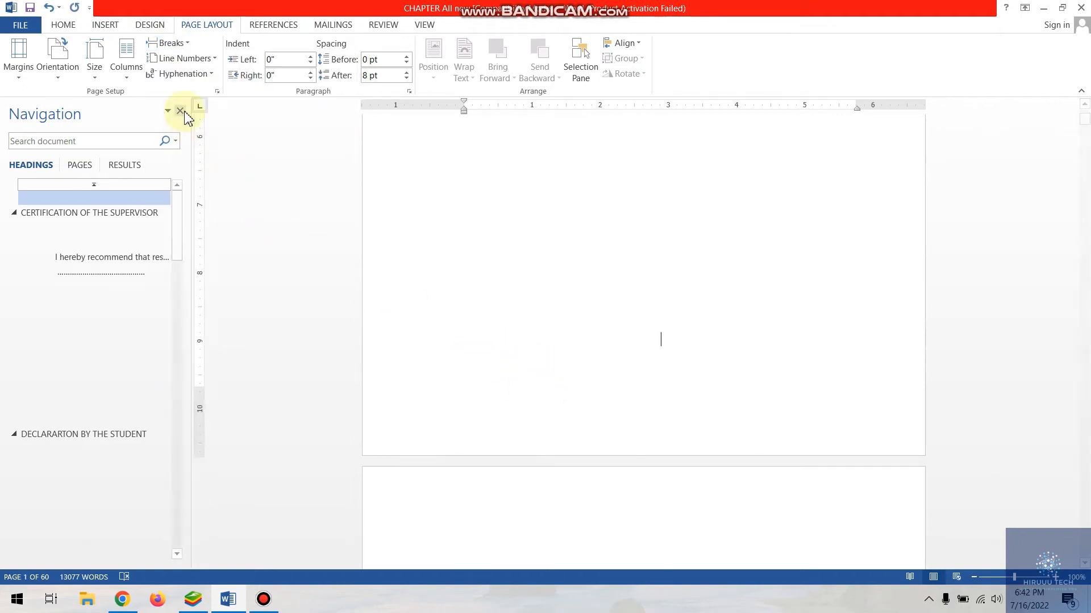
pyautogui.click(60, 25)
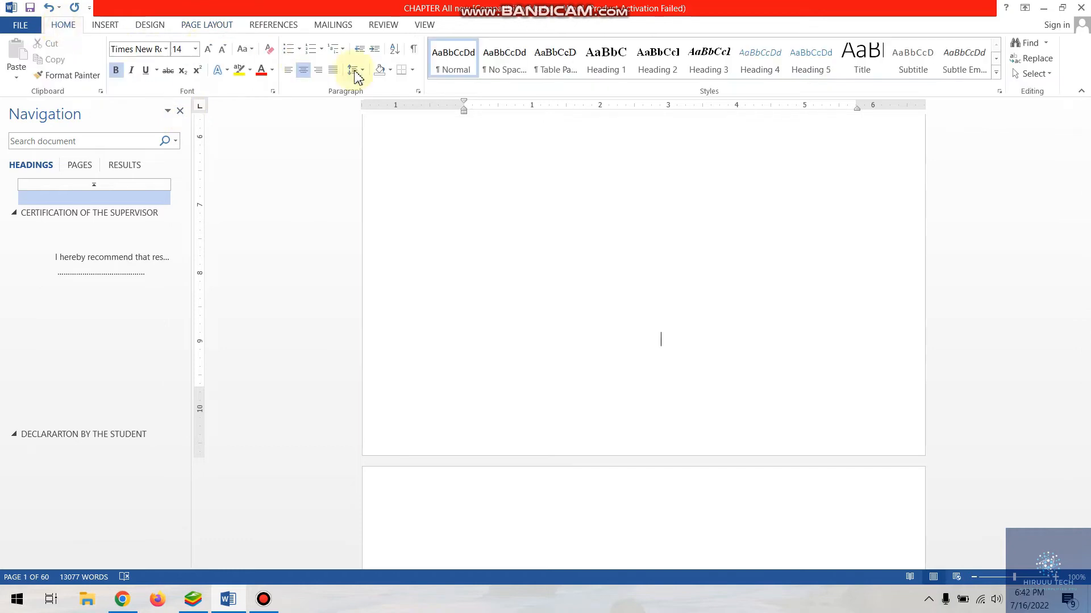
pyautogui.click(414, 51)
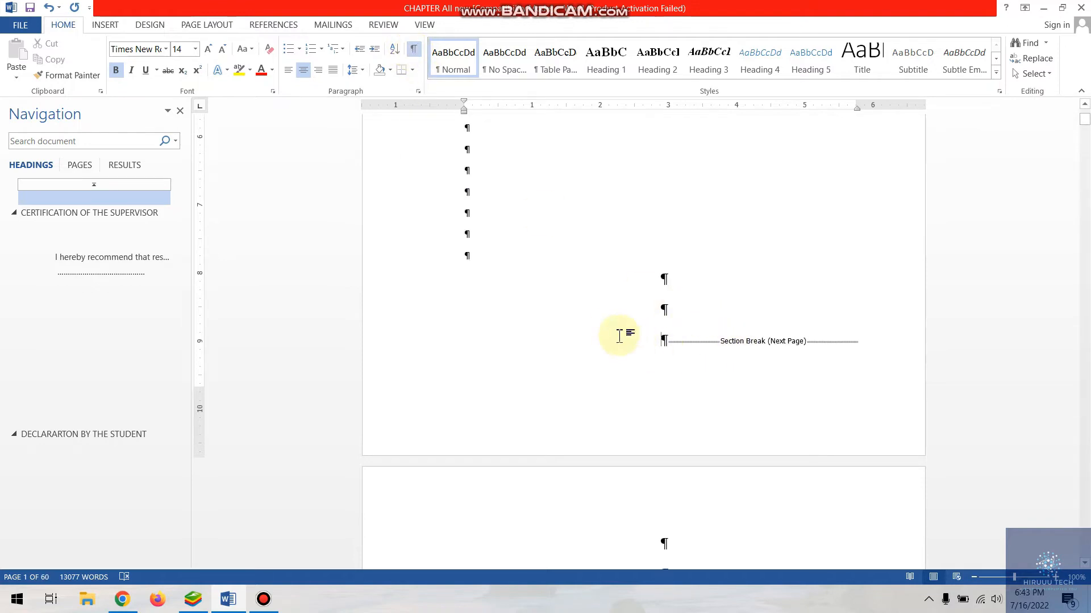
pyautogui.scroll(3, 818, 370)
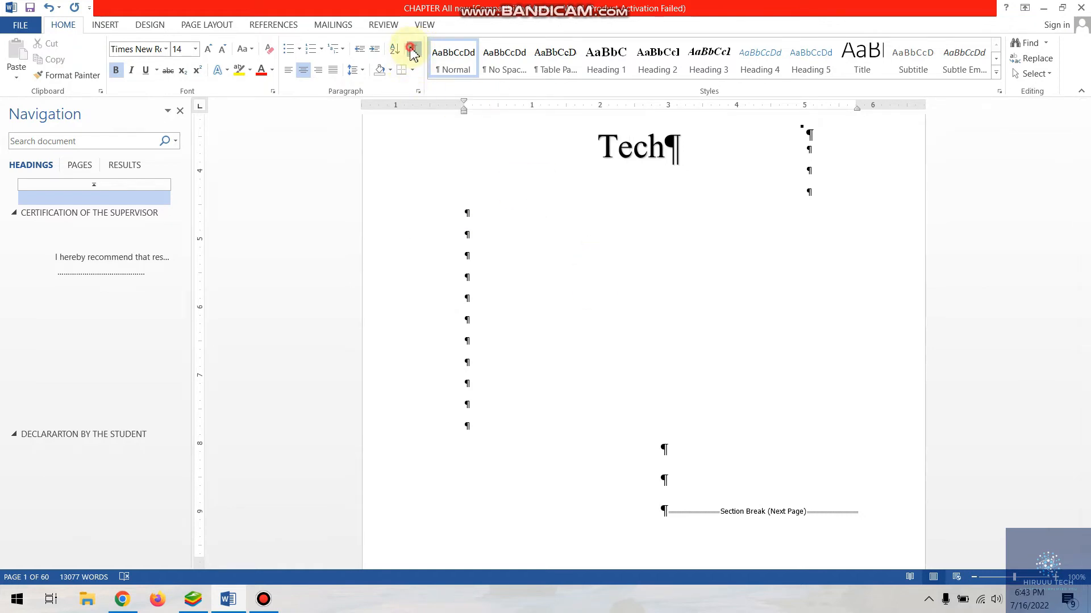
pyautogui.click(413, 50)
# - Insert a Next Page section break at the end of the page just before Chapter One
pyautogui.scroll(-10, 566, 332)
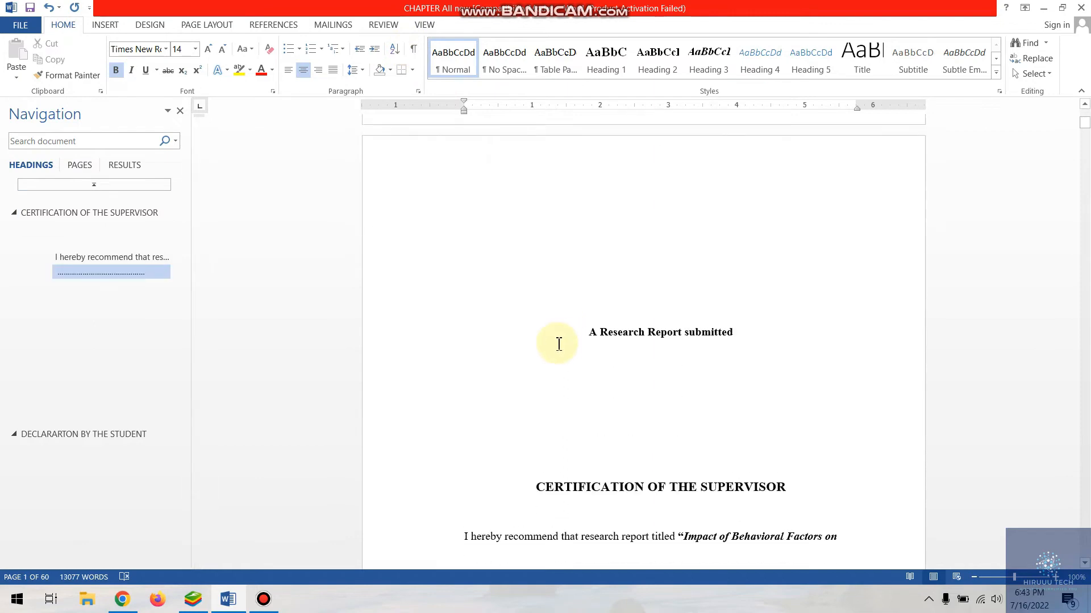
pyautogui.scroll(-8, 558, 330)
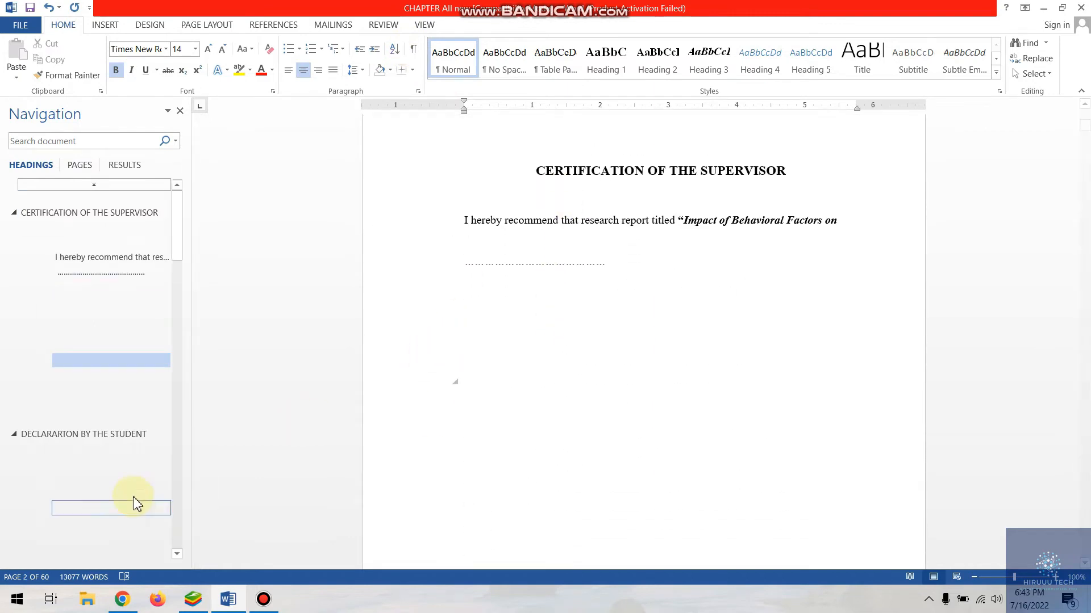
pyautogui.scroll(-10, 136, 505)
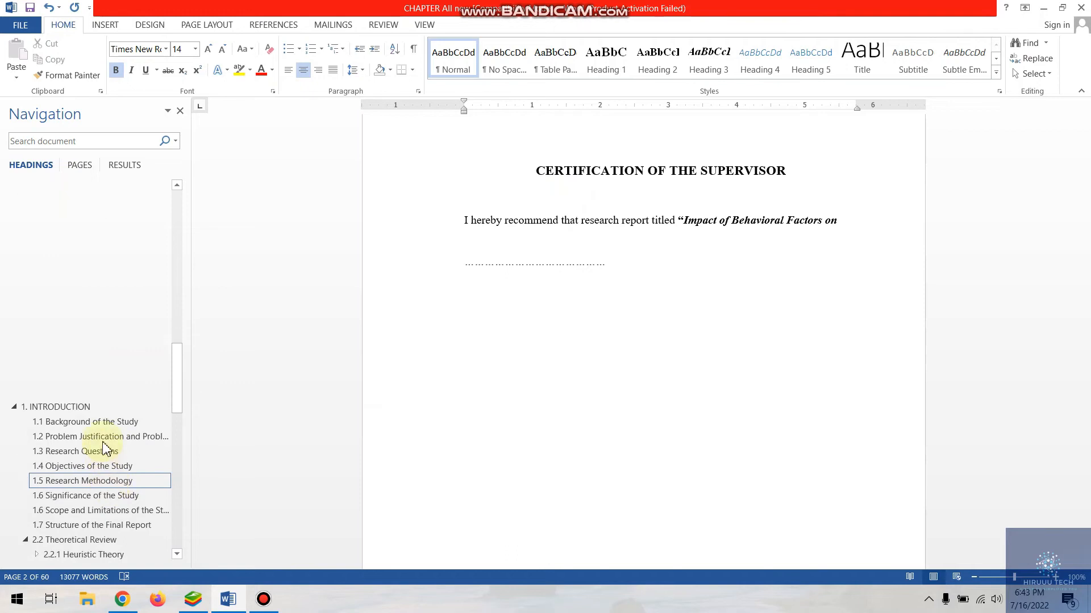
pyautogui.click(60, 407)
pyautogui.scroll(5, 624, 409)
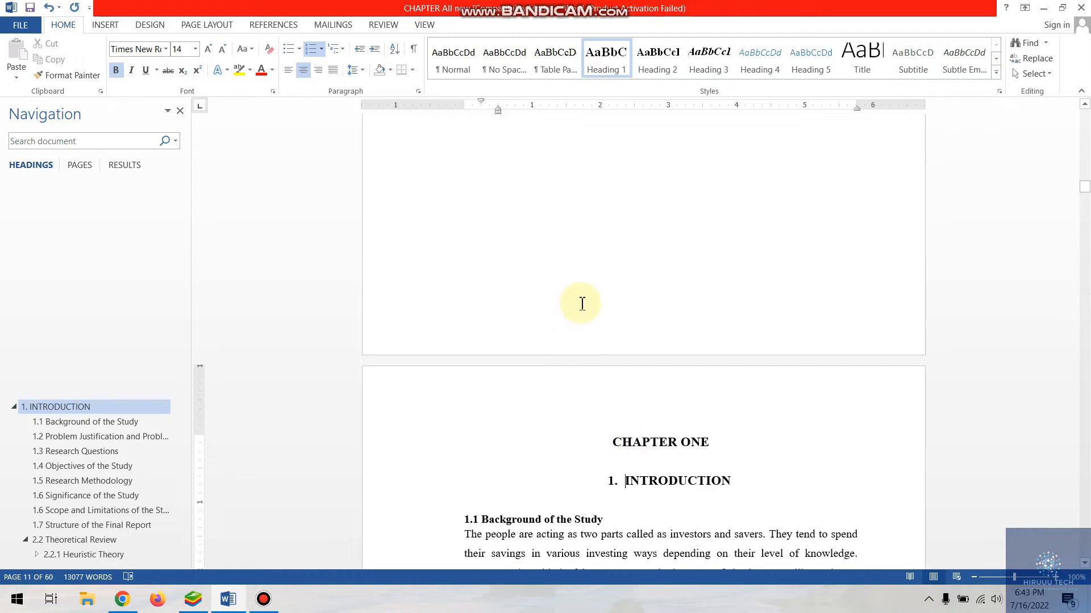
pyautogui.click(564, 294)
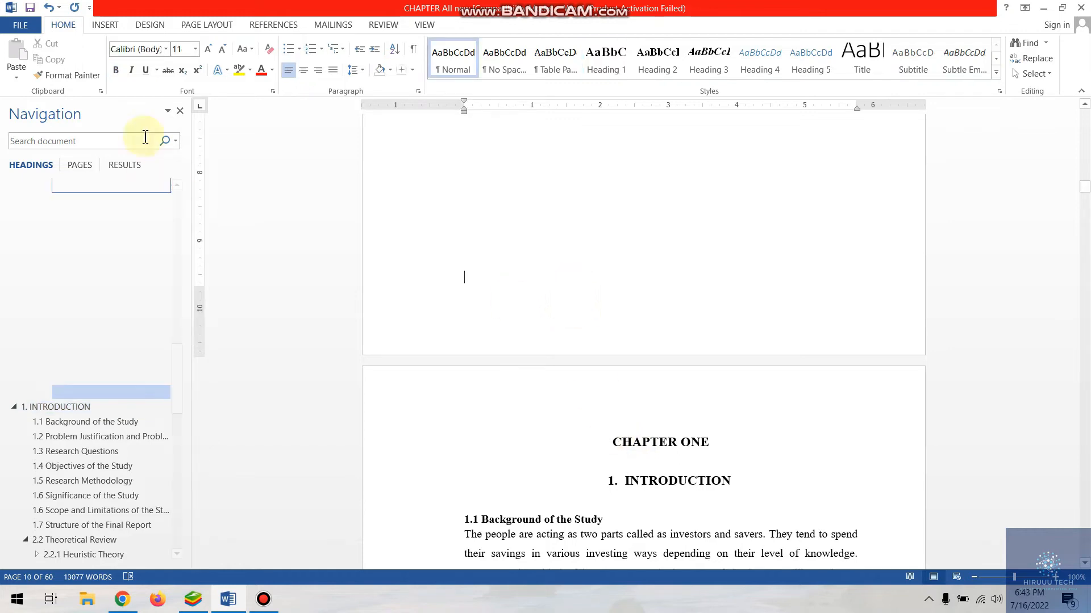
pyautogui.click(207, 24)
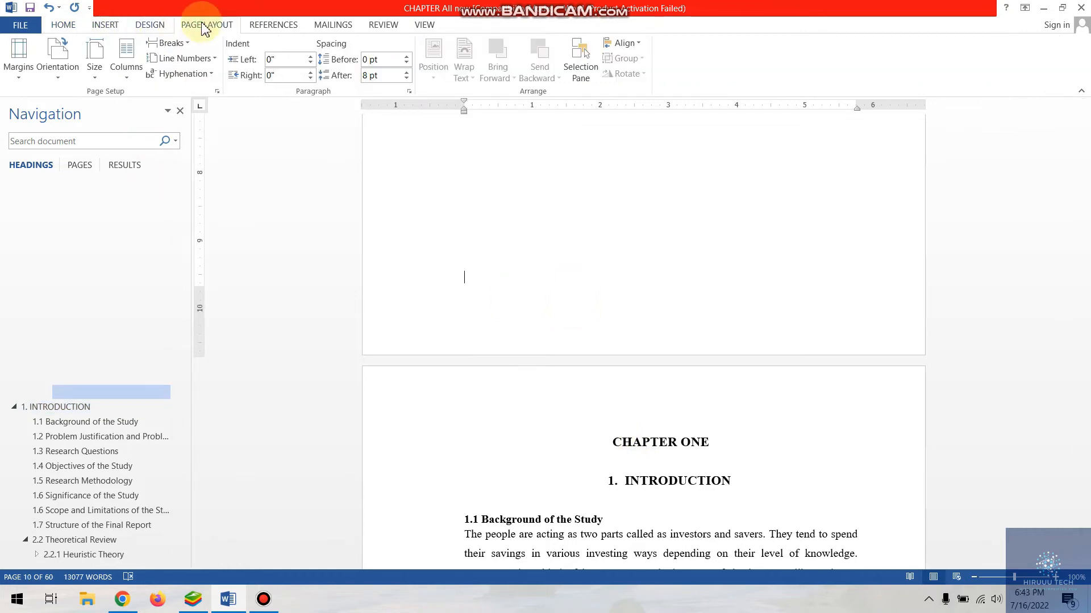
pyautogui.click(167, 43)
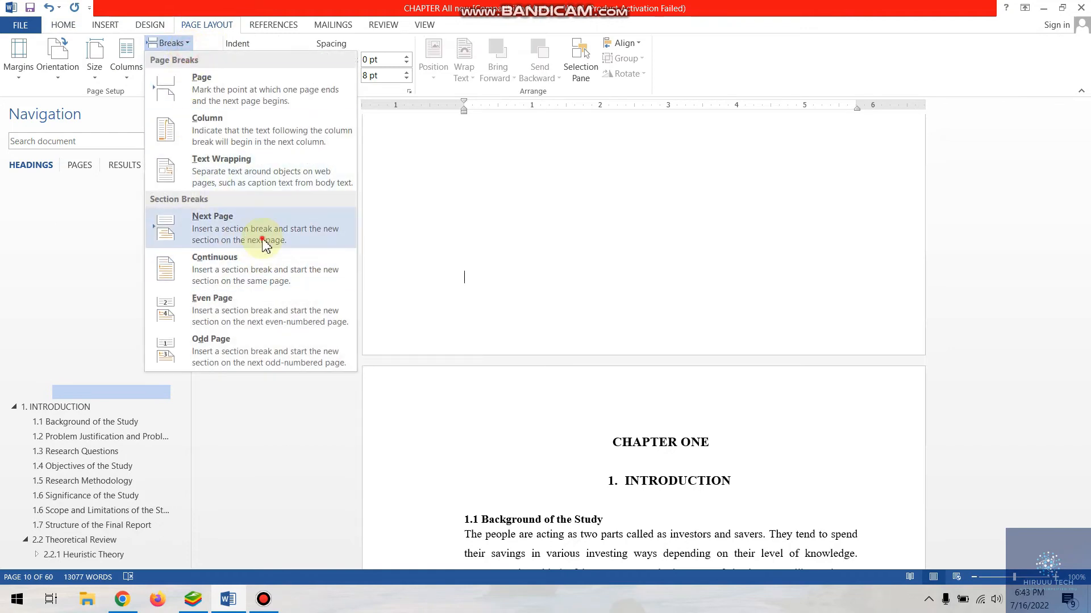
pyautogui.click(264, 244)
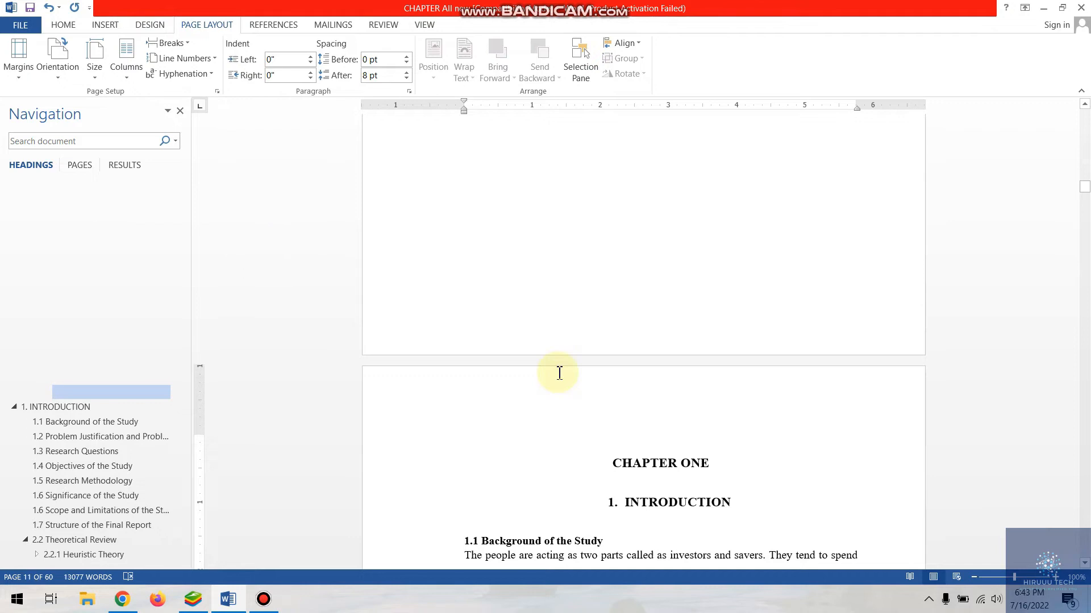
# - Display the formatting marks to check the section break before Chapter One, and turn them off again
pyautogui.click(63, 25)
pyautogui.click(413, 53)
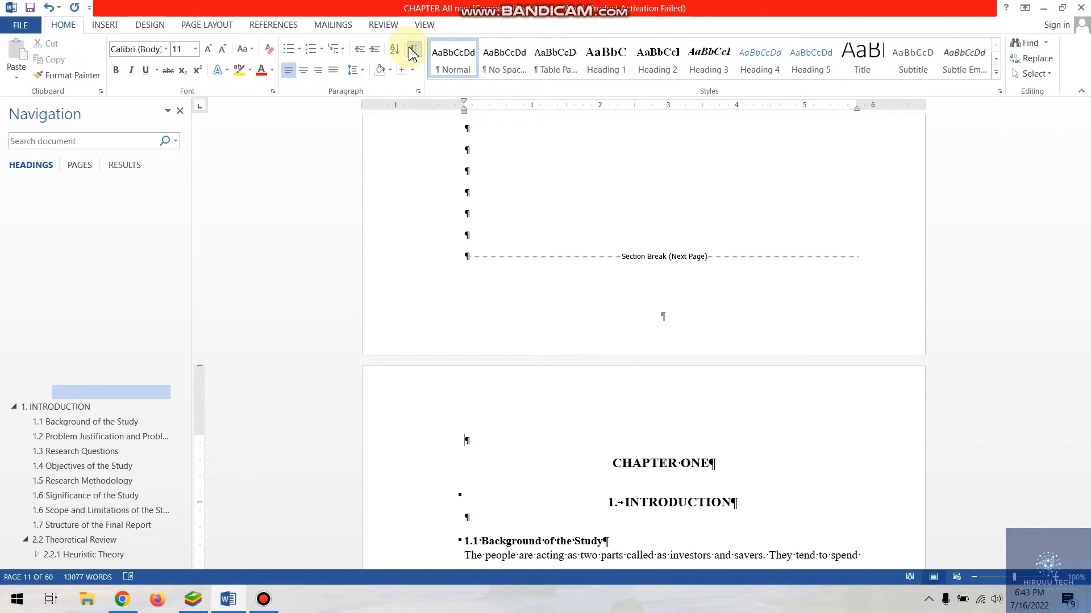
pyautogui.click(413, 53)
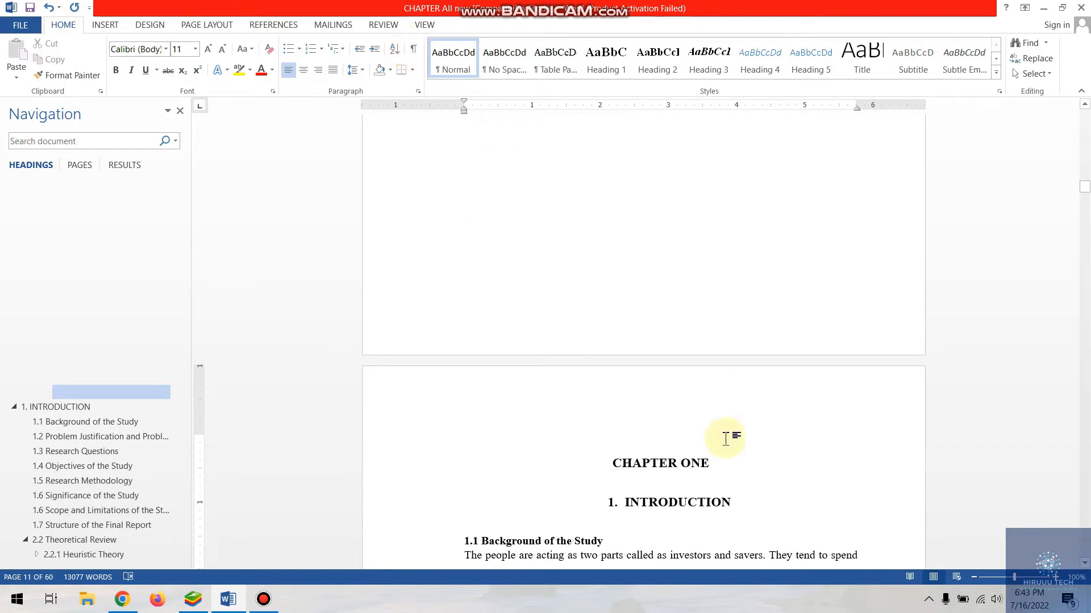
# - Insert a Next Page section break at the end of the page just before References
pyautogui.scroll(-5, 724, 435)
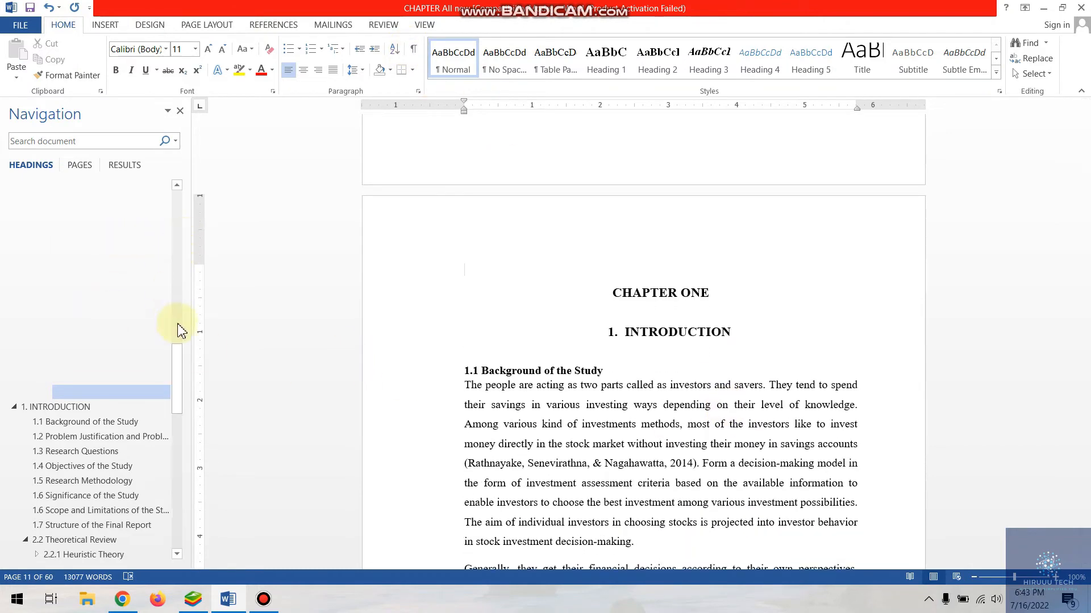
pyautogui.moveTo(173, 360); pyautogui.dragTo(95, 517)
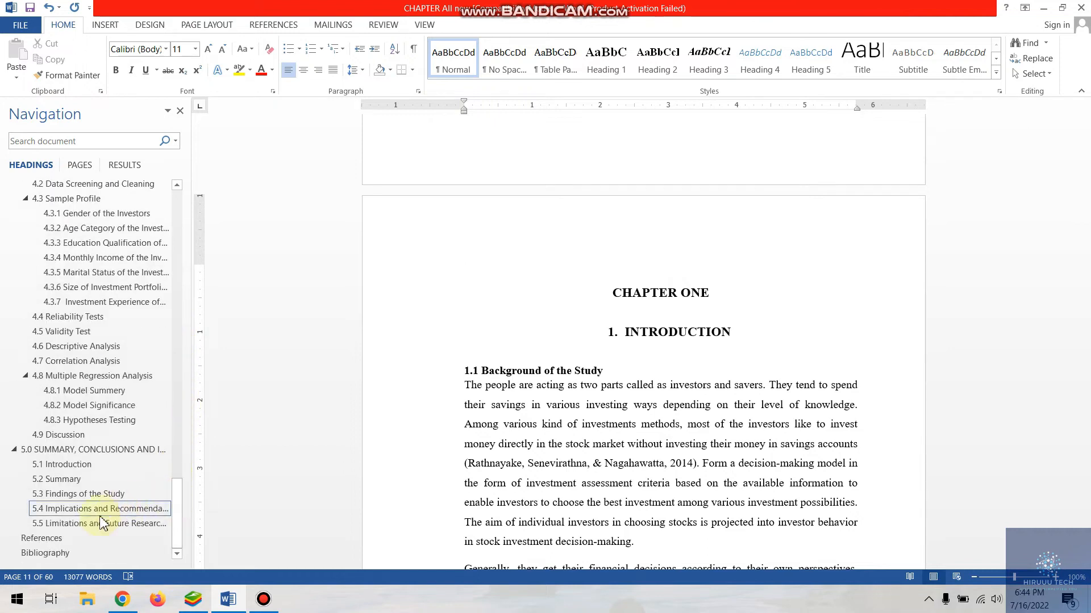
pyautogui.click(76, 544)
pyautogui.scroll(-6, 606, 388)
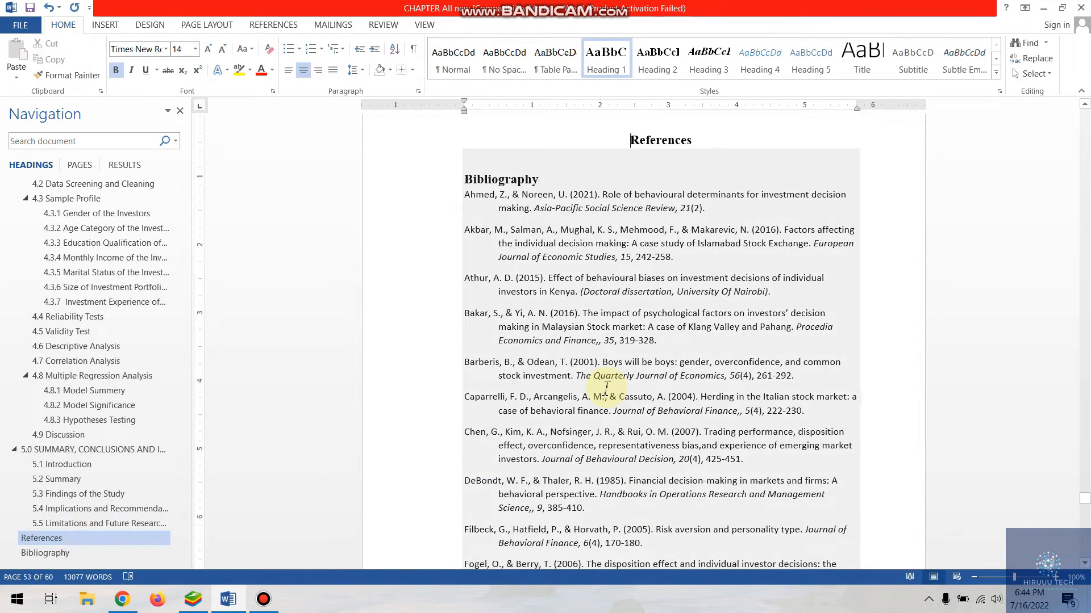
pyautogui.scroll(11, 602, 380)
pyautogui.click(576, 316)
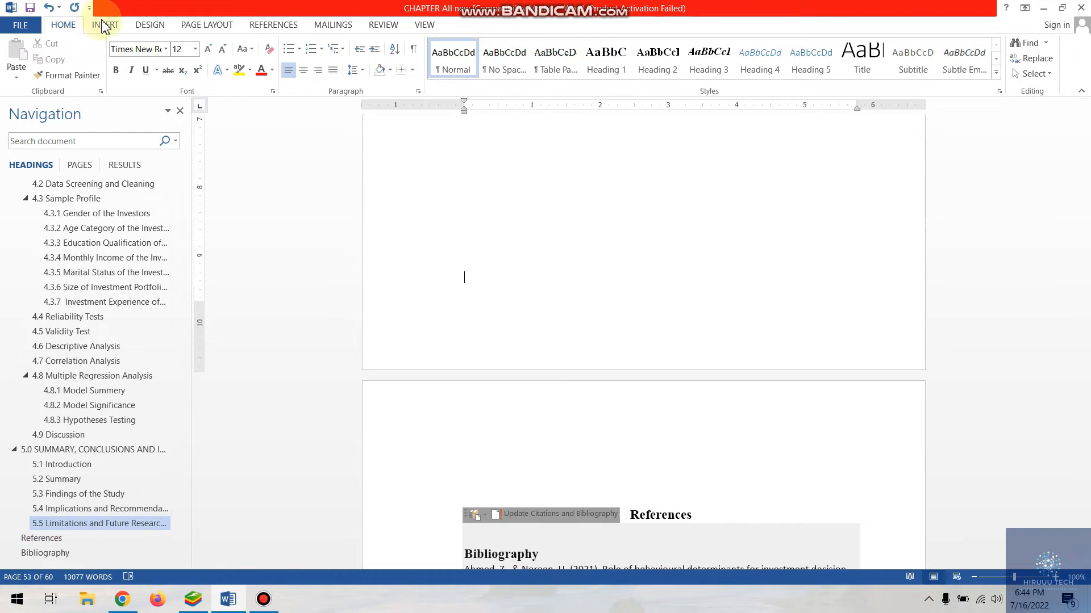
pyautogui.click(207, 24)
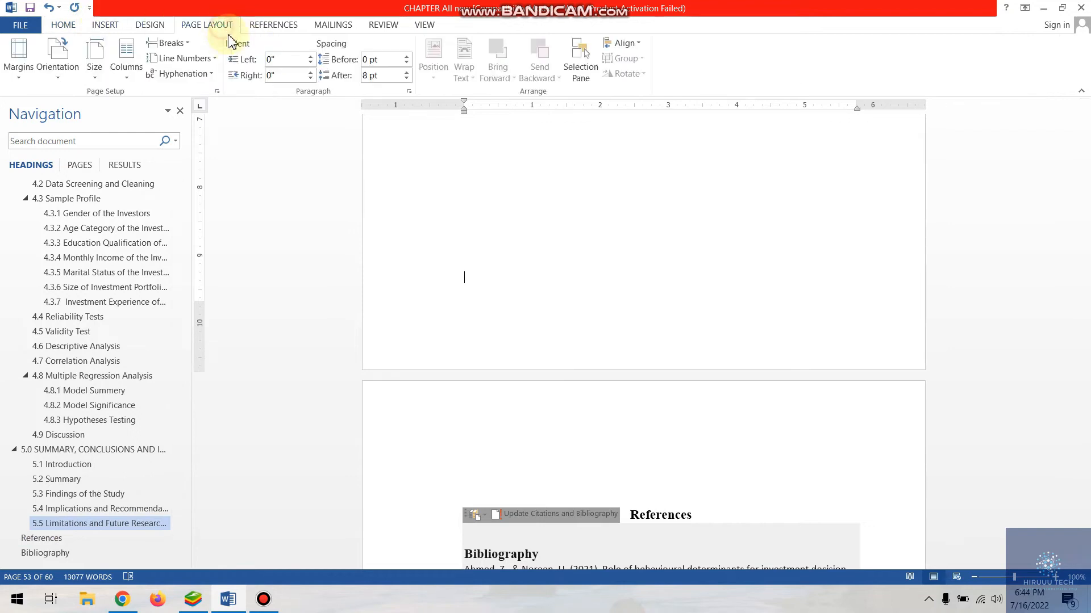
pyautogui.click(168, 43)
pyautogui.click(266, 233)
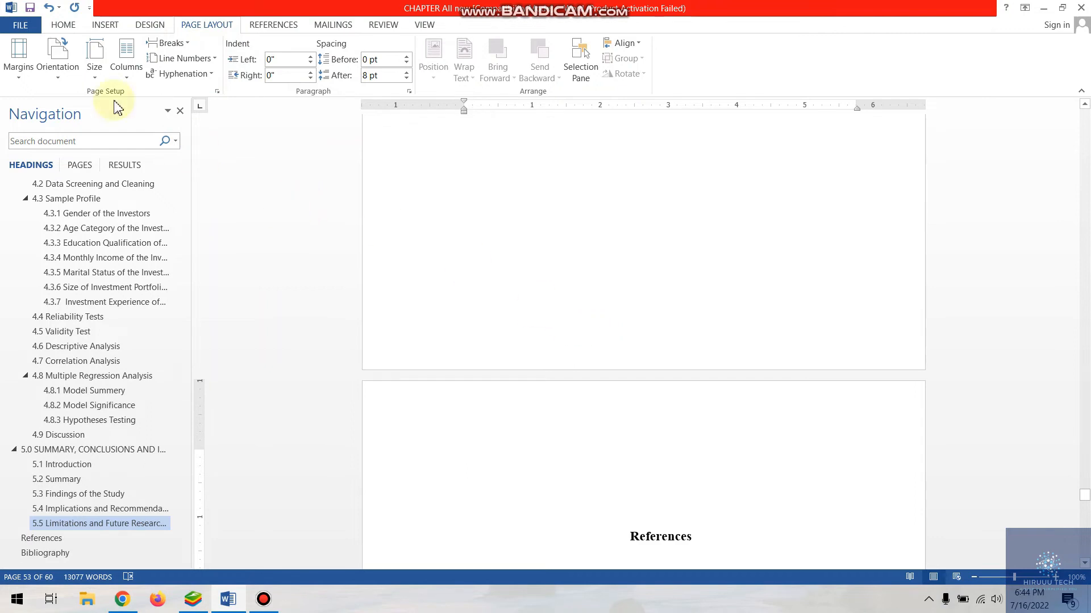
pyautogui.click(61, 24)
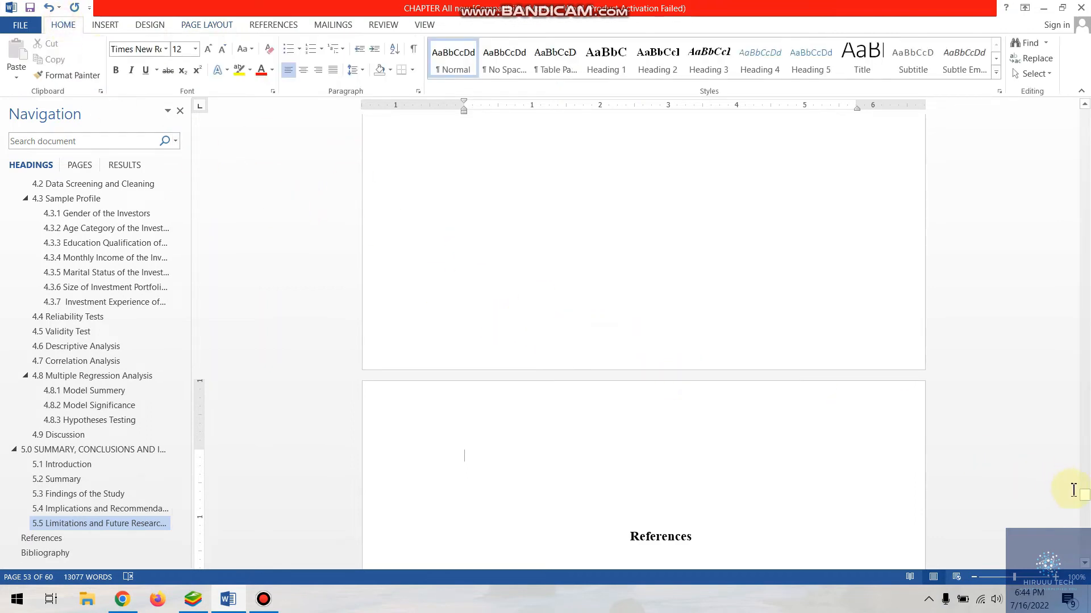
# - Insert a Plain Number 2 page number at the bottom of the cover page
pyautogui.moveTo(1086, 499); pyautogui.dragTo(1085, 108)
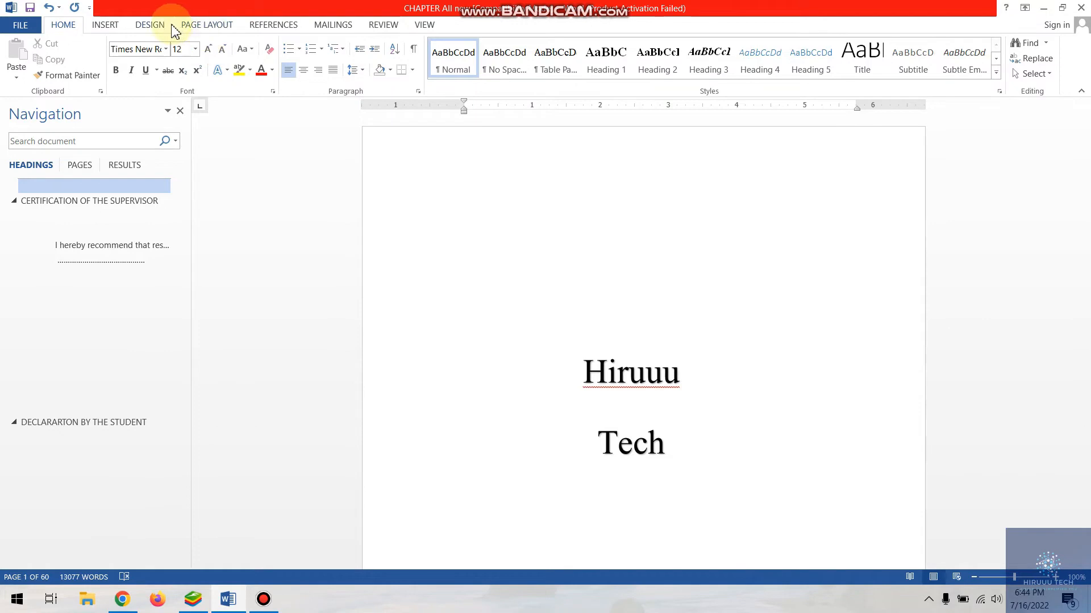
pyautogui.click(106, 25)
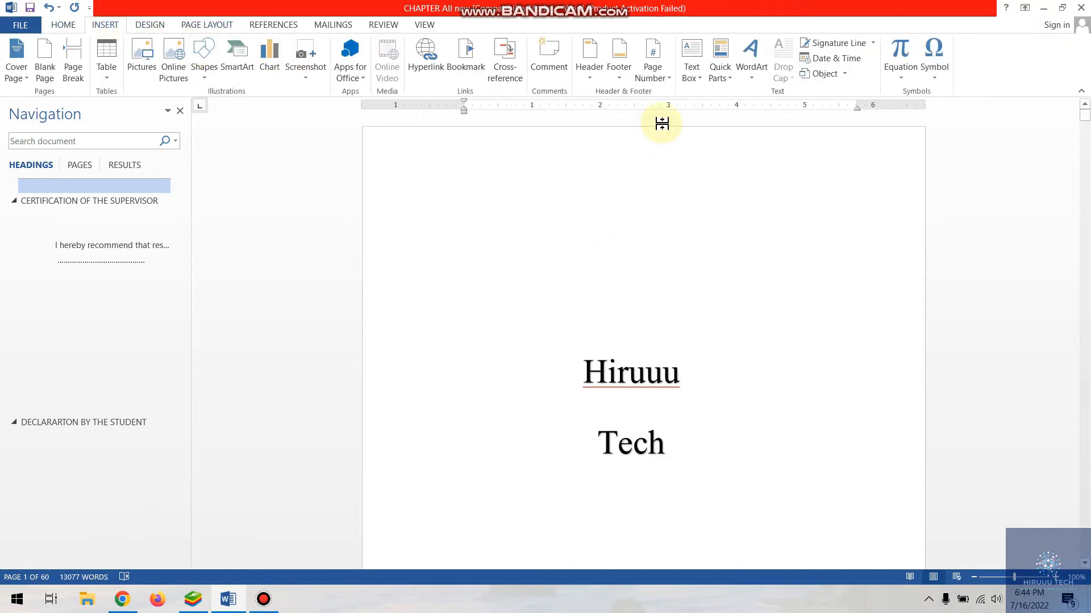
pyautogui.click(652, 71)
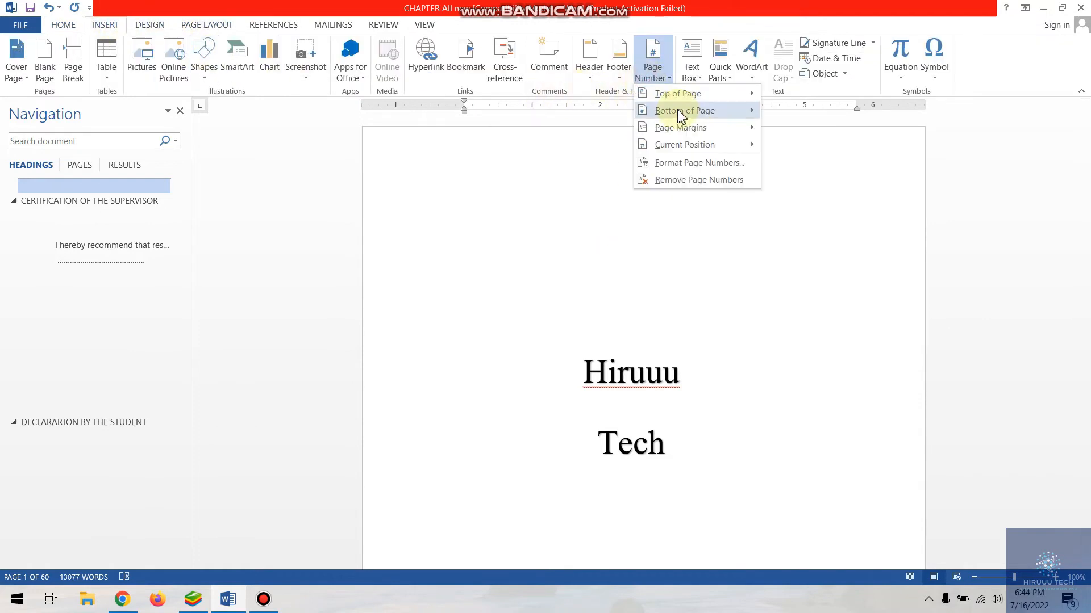
pyautogui.moveTo(687, 108)
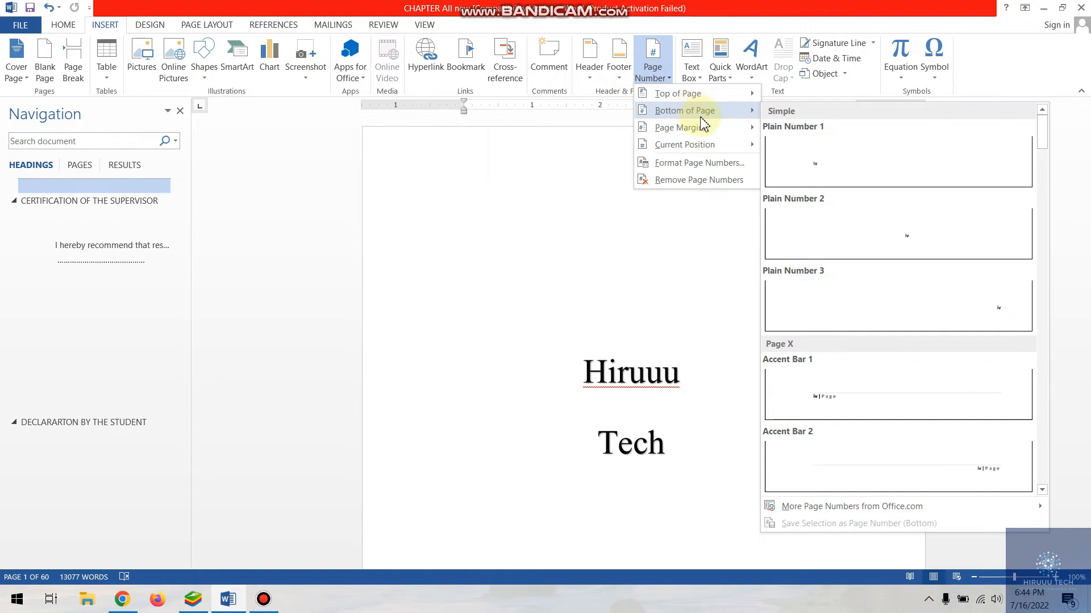
pyautogui.click(884, 245)
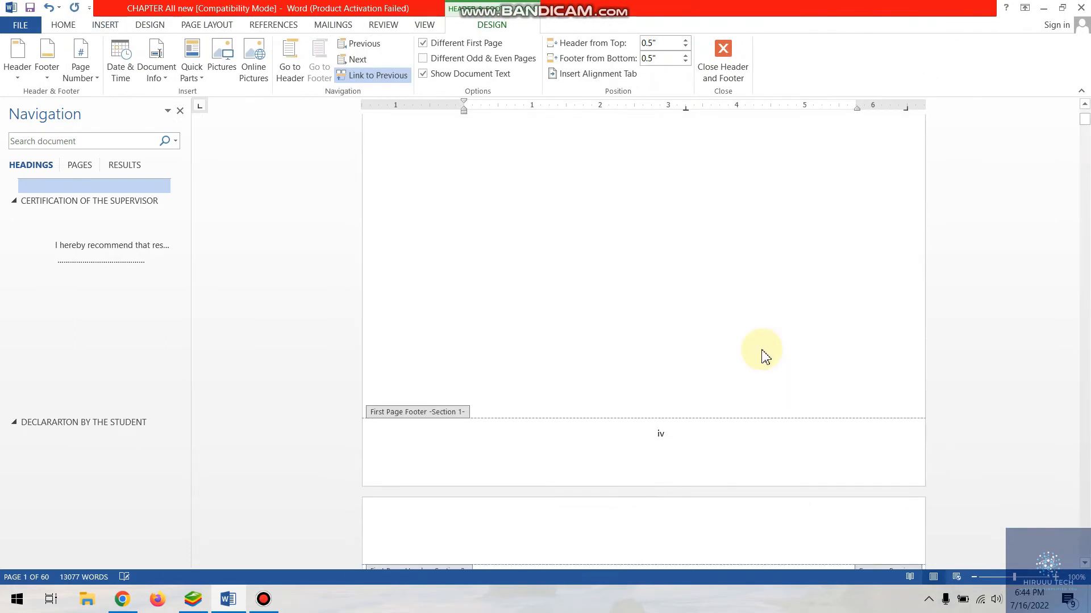
pyautogui.scroll(5, 689, 416)
pyautogui.scroll(4, 690, 415)
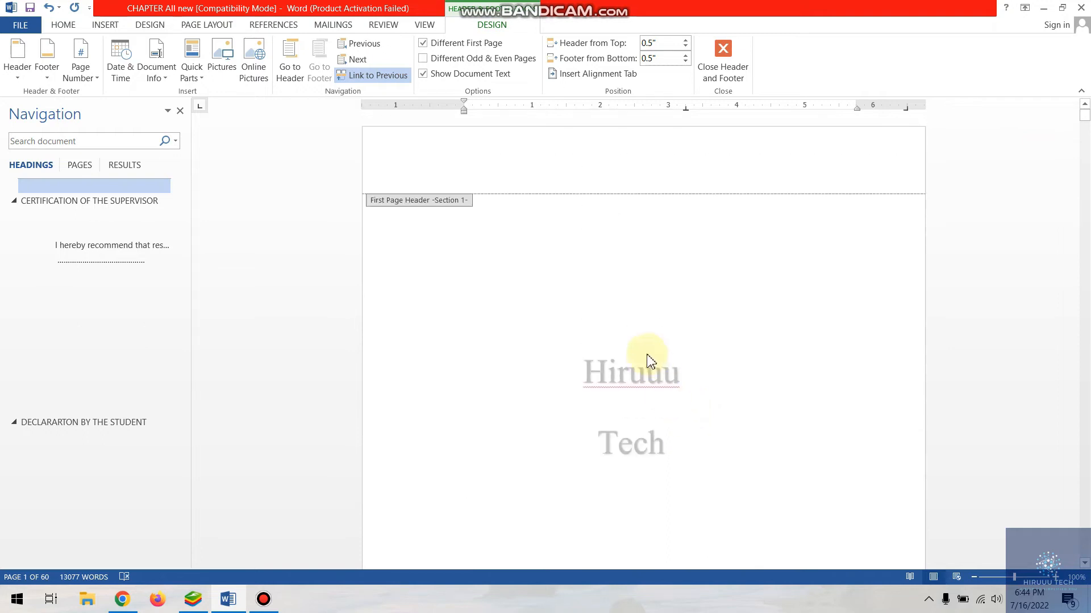
pyautogui.scroll(-9, 651, 361)
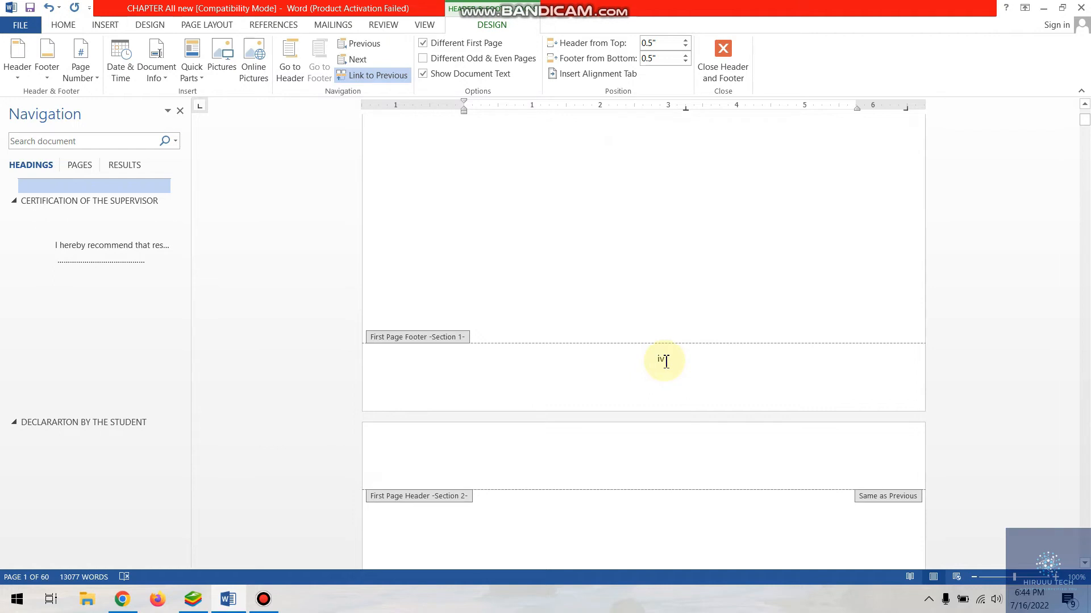
# - Turn off the Different First Page option and delete the page number from the cover page's footer
pyautogui.click(423, 43)
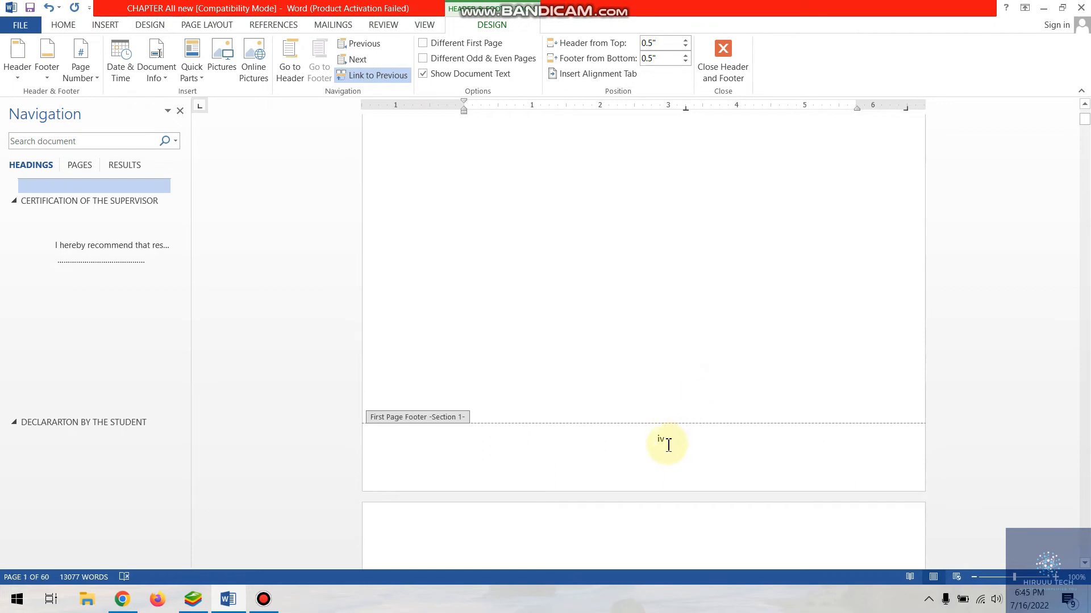
pyautogui.doubleClick(649, 442)
pyautogui.click(685, 453)
pyautogui.doubleClick(668, 441)
pyautogui.press('Delete')
pyautogui.scroll(3, 576, 420)
pyautogui.scroll(8, 578, 409)
# - Insert a centred page number at the bottom of the Section 2 pages
pyautogui.scroll(-8, 490, 401)
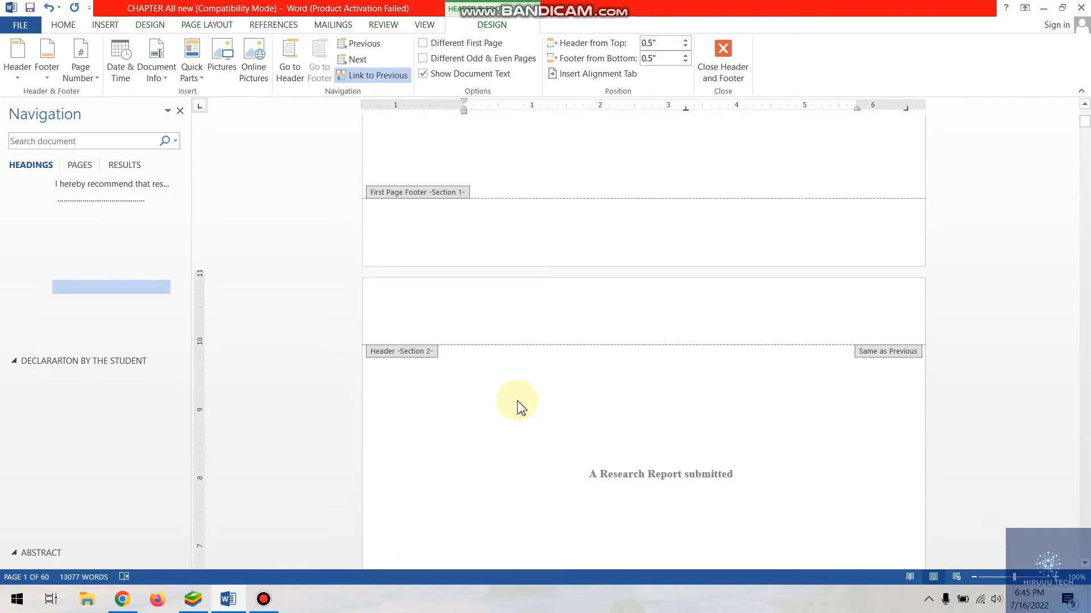
pyautogui.scroll(-8, 521, 407)
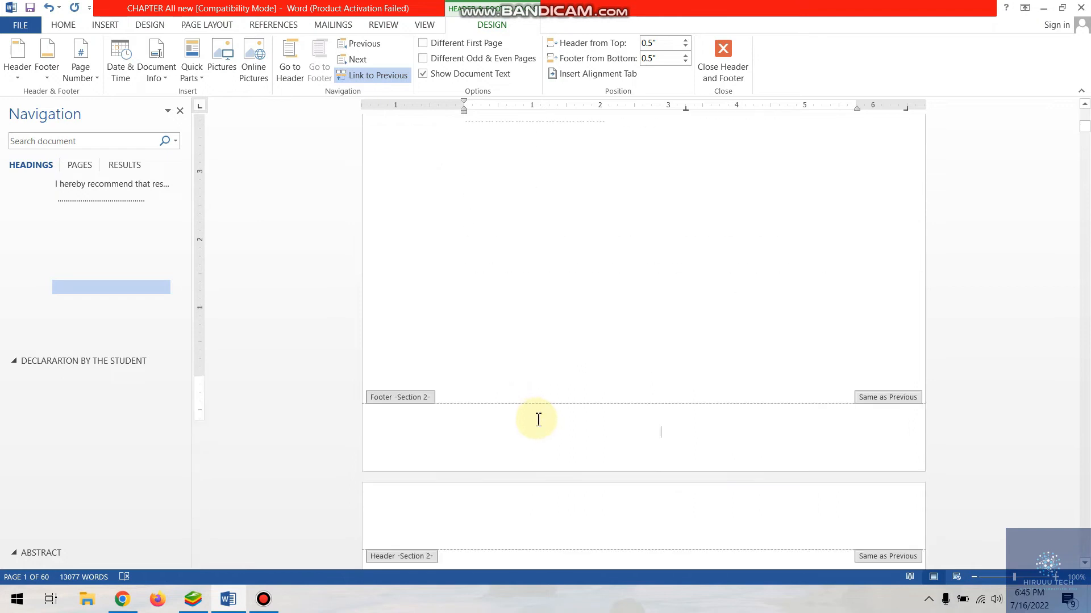
pyautogui.scroll(-1, 538, 420)
pyautogui.click(85, 75)
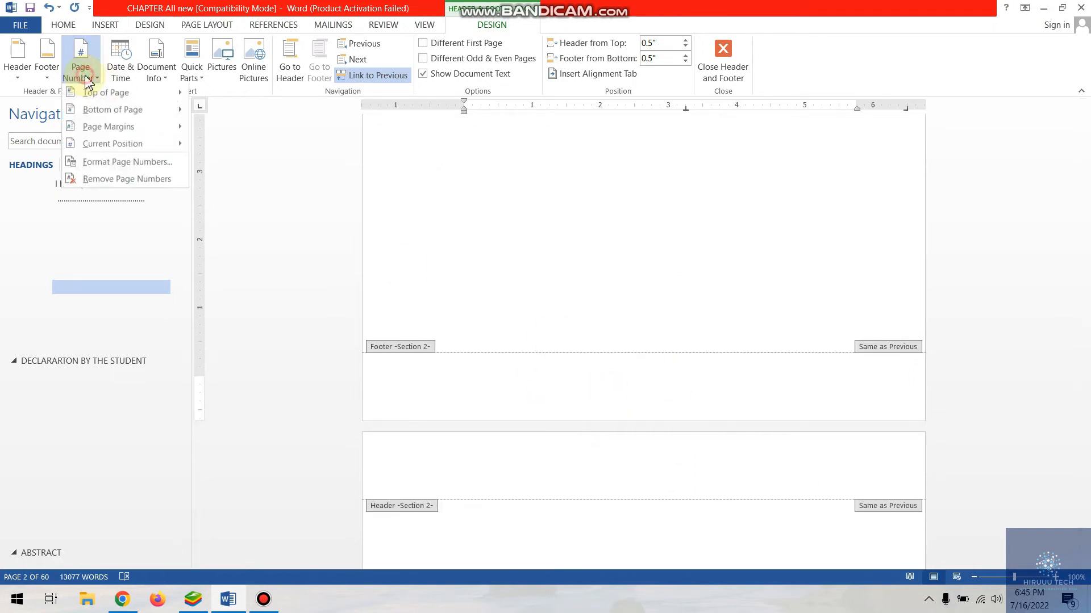
pyautogui.moveTo(108, 107)
pyautogui.click(380, 210)
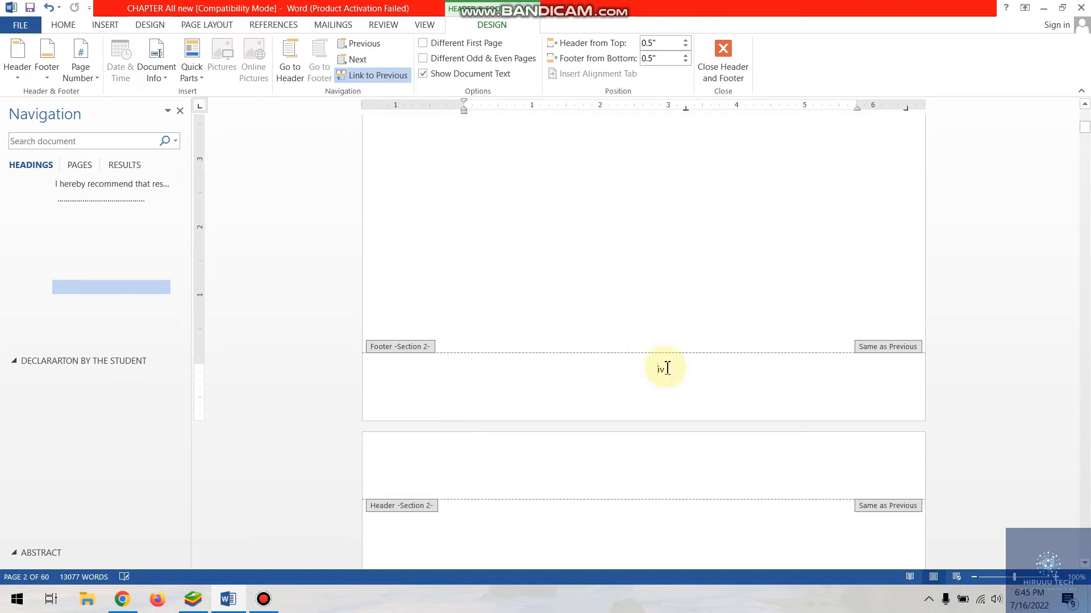
# - Set Section 2's page numbering to start at i, check the cover and next page footers, and close header and footer editing
pyautogui.click(82, 71)
pyautogui.click(124, 166)
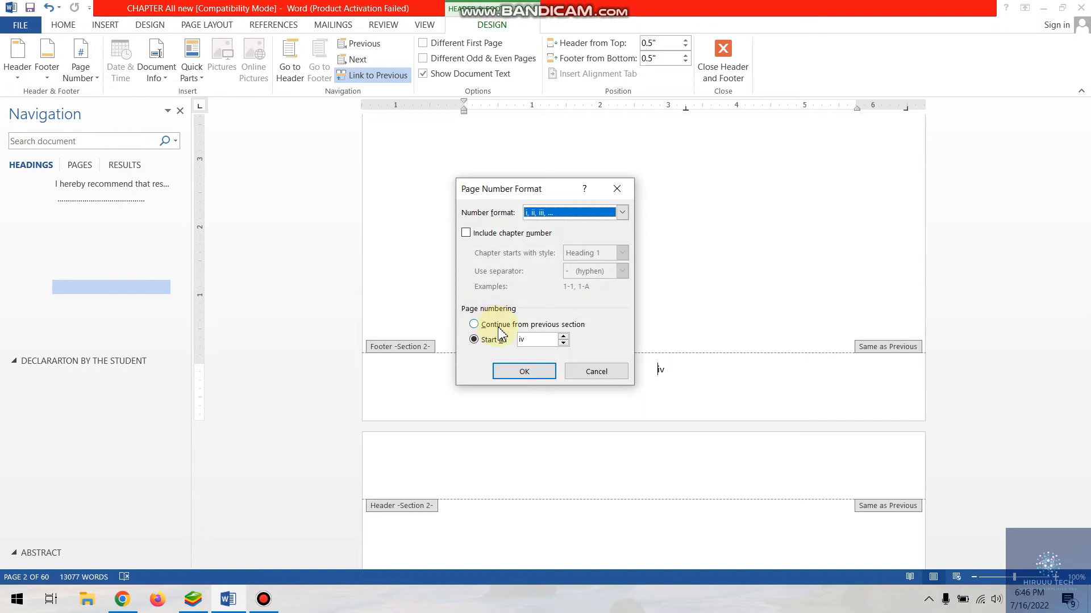
pyautogui.click(563, 344)
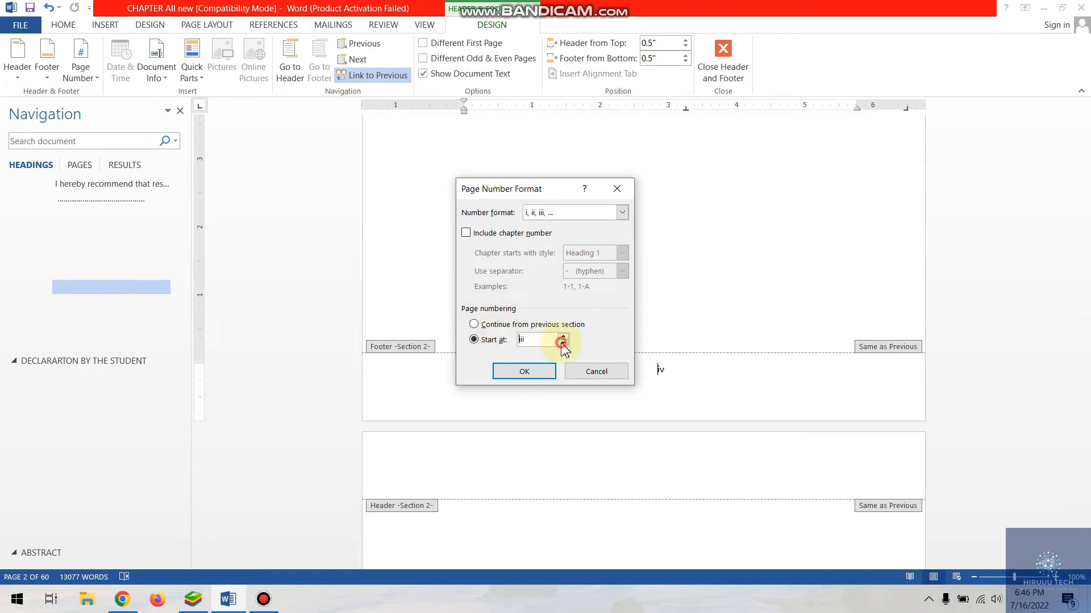
pyautogui.click(525, 372)
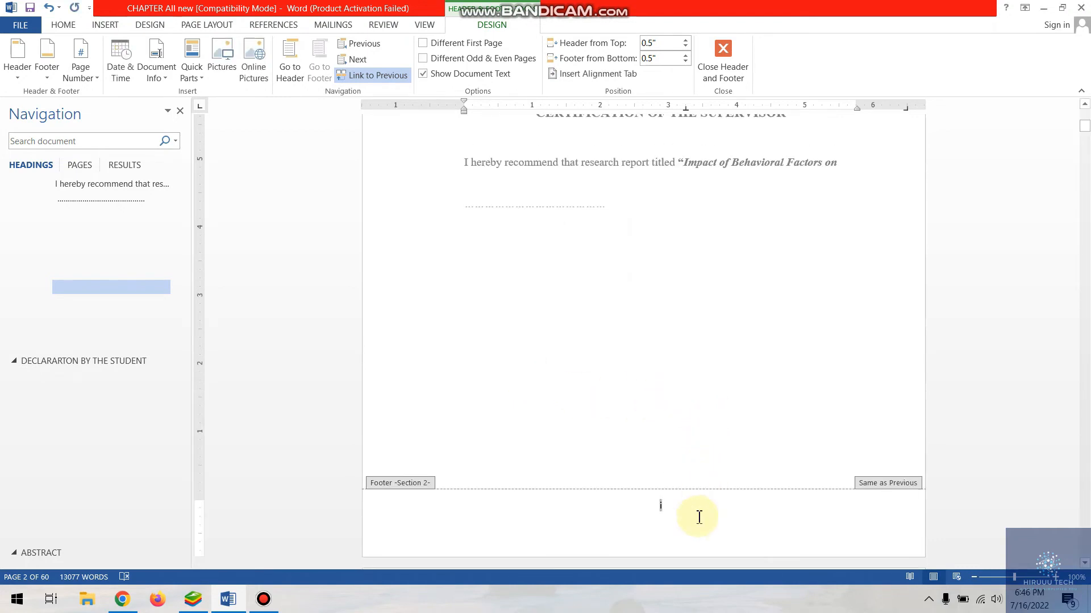
pyautogui.scroll(10, 699, 517)
pyautogui.scroll(-6, 692, 510)
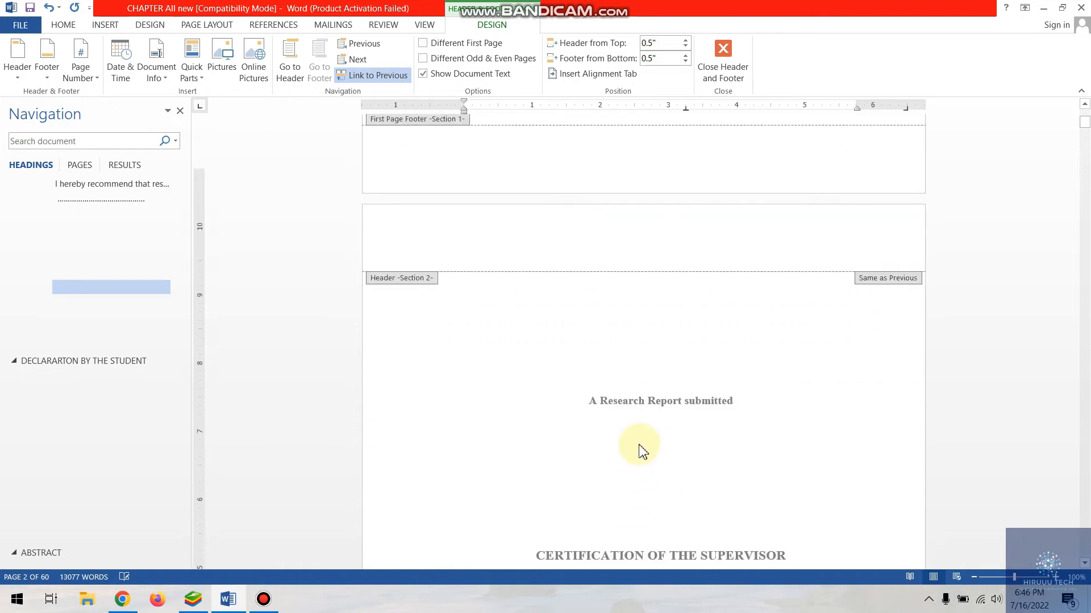
pyautogui.scroll(-4, 643, 452)
pyautogui.scroll(6, 534, 256)
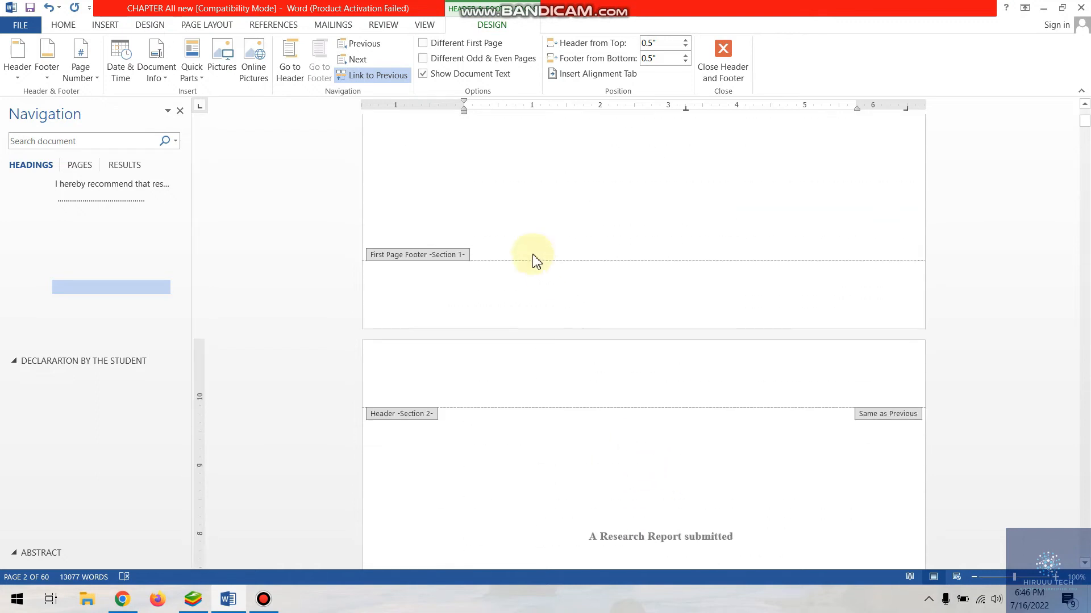
pyautogui.scroll(-4, 626, 432)
pyautogui.scroll(-5, 632, 423)
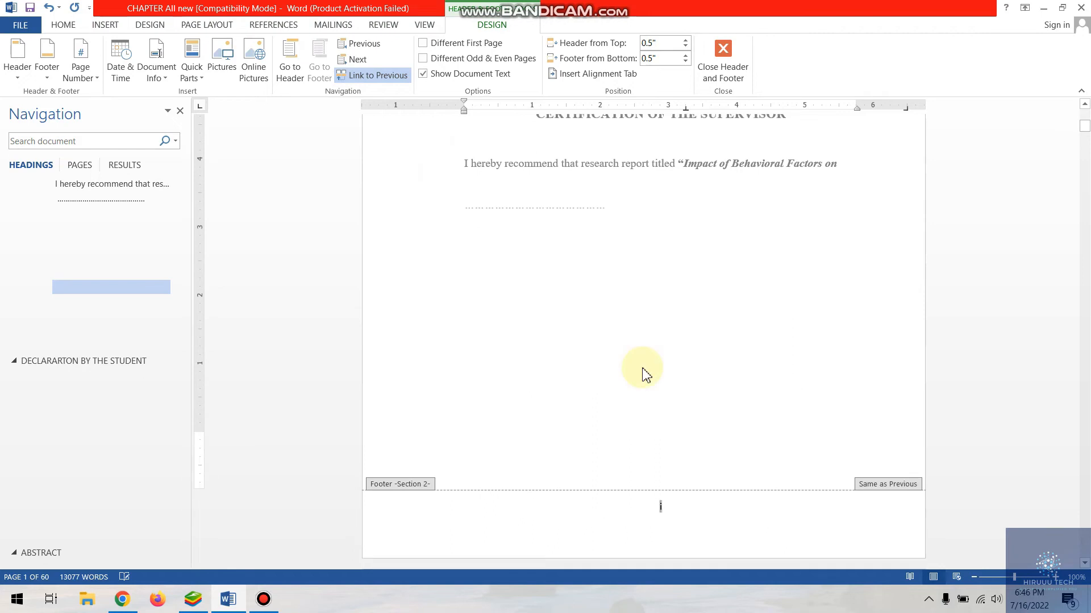
pyautogui.click(723, 57)
# - Examine the page numbers at the foot of the front pages and the Chapter One pages
pyautogui.scroll(-15, 678, 410)
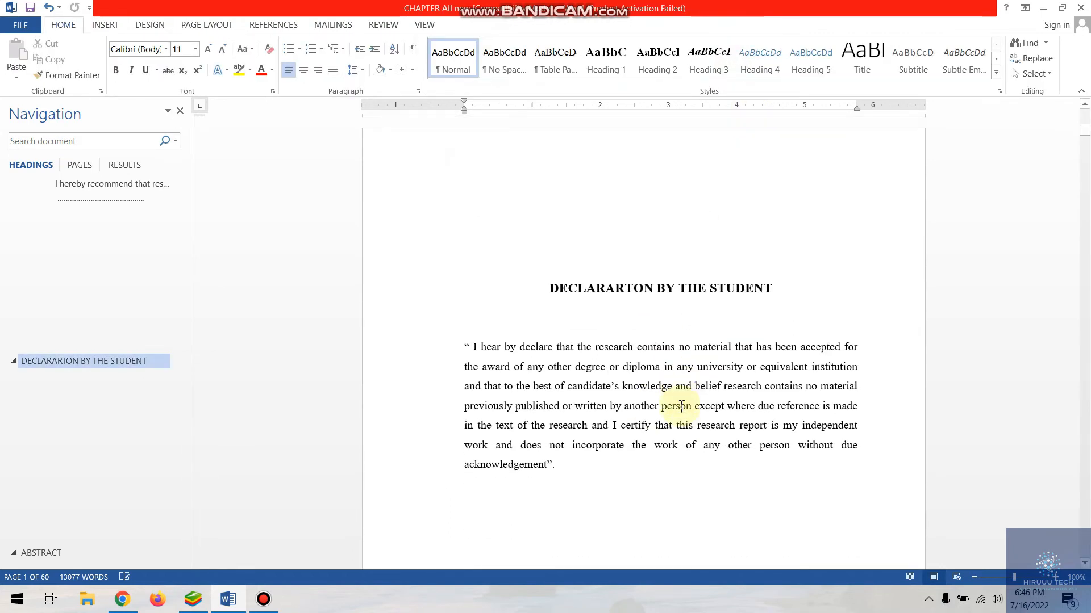
pyautogui.scroll(-10, 656, 409)
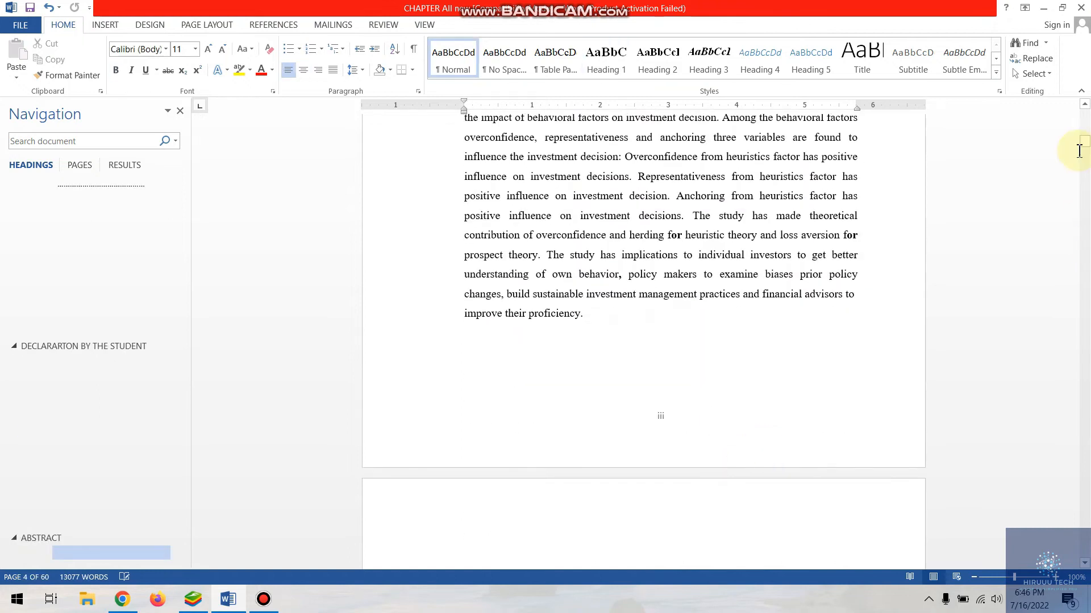
pyautogui.scroll(-8, 141, 458)
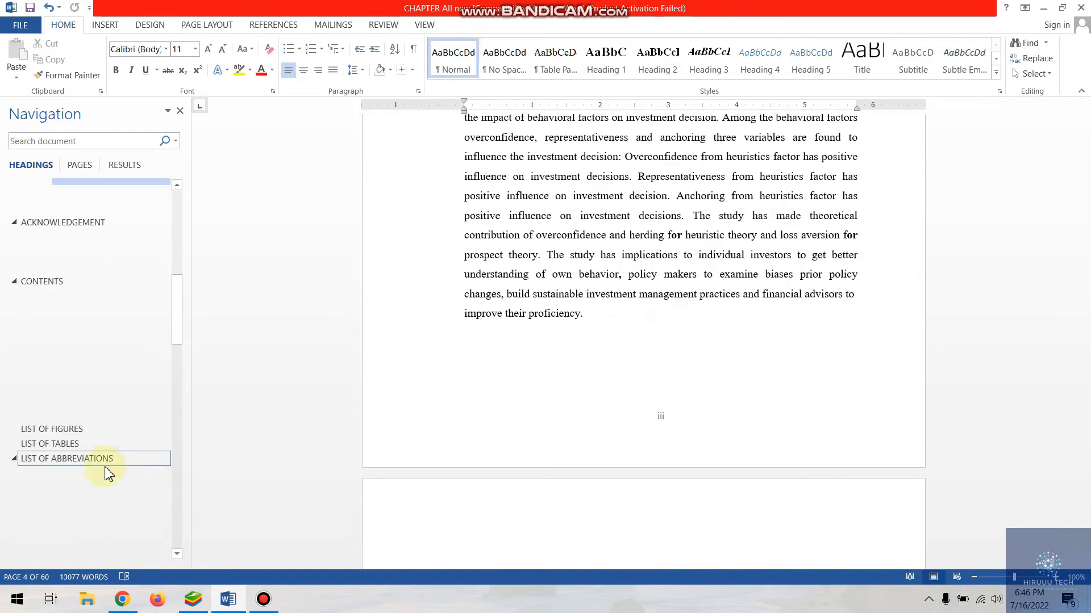
pyautogui.click(57, 432)
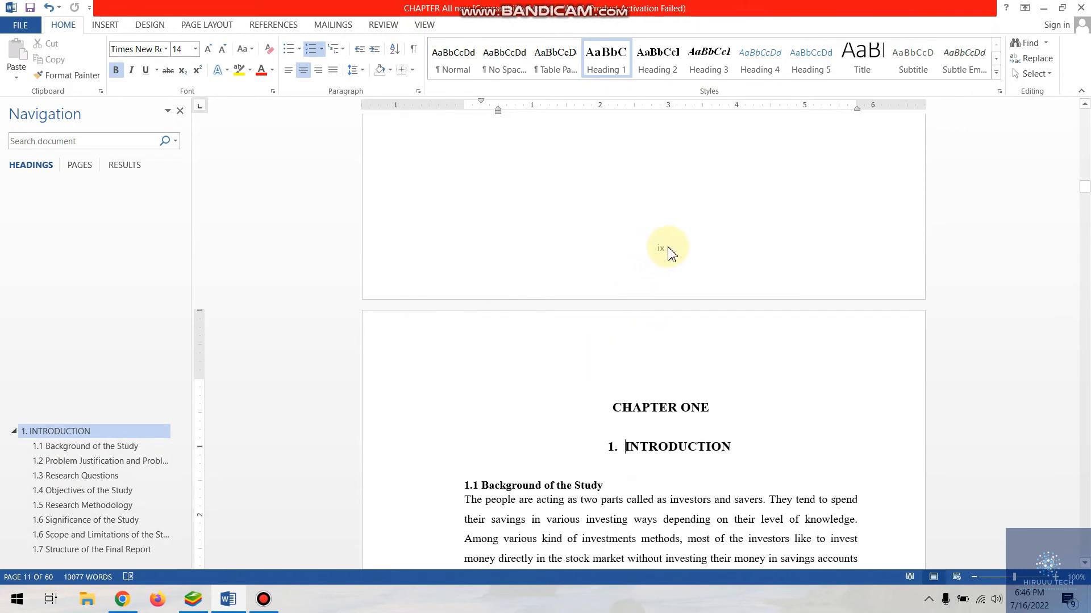
pyautogui.scroll(-3, 673, 334)
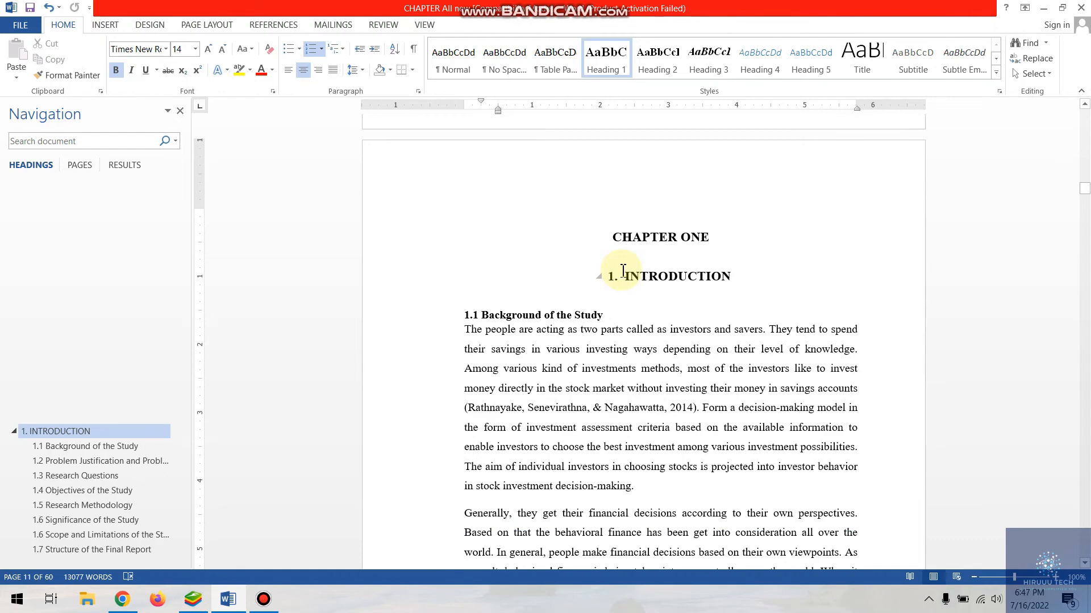
pyautogui.scroll(-15, 652, 272)
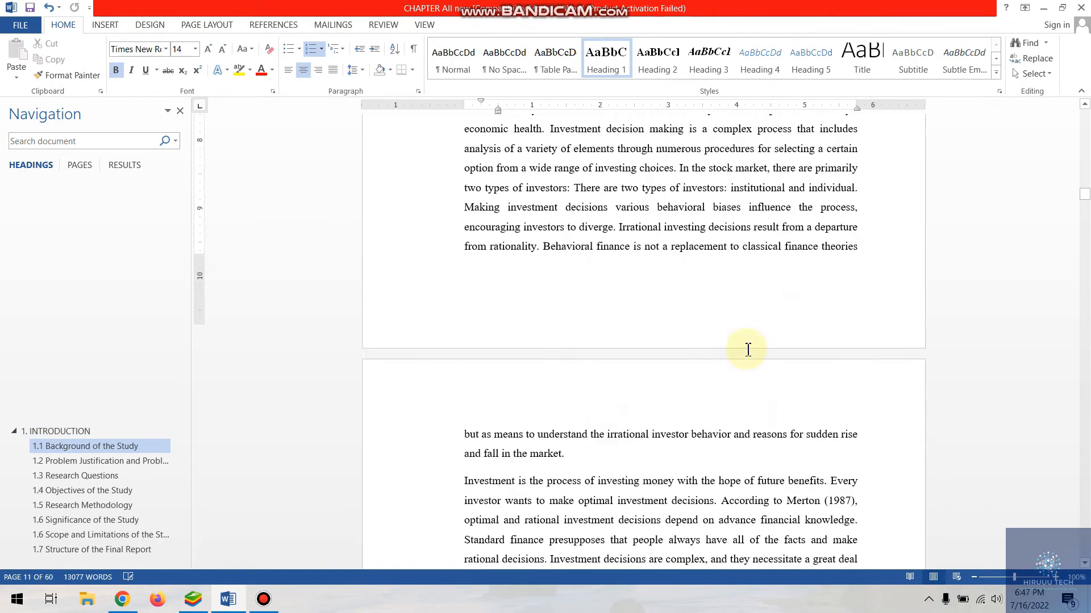
pyautogui.scroll(-10, 747, 350)
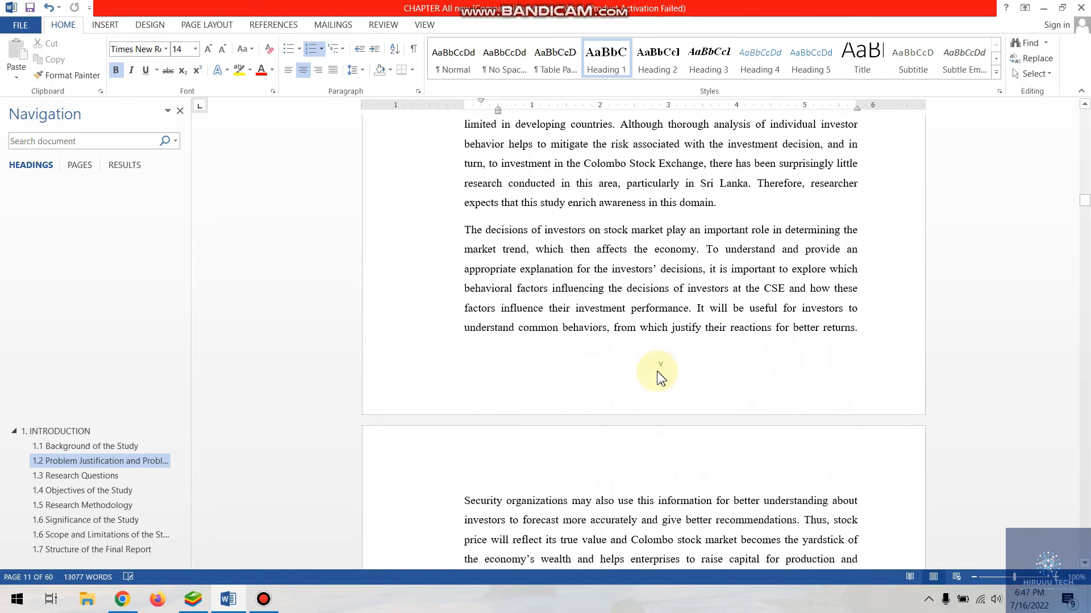
pyautogui.scroll(-10, 676, 373)
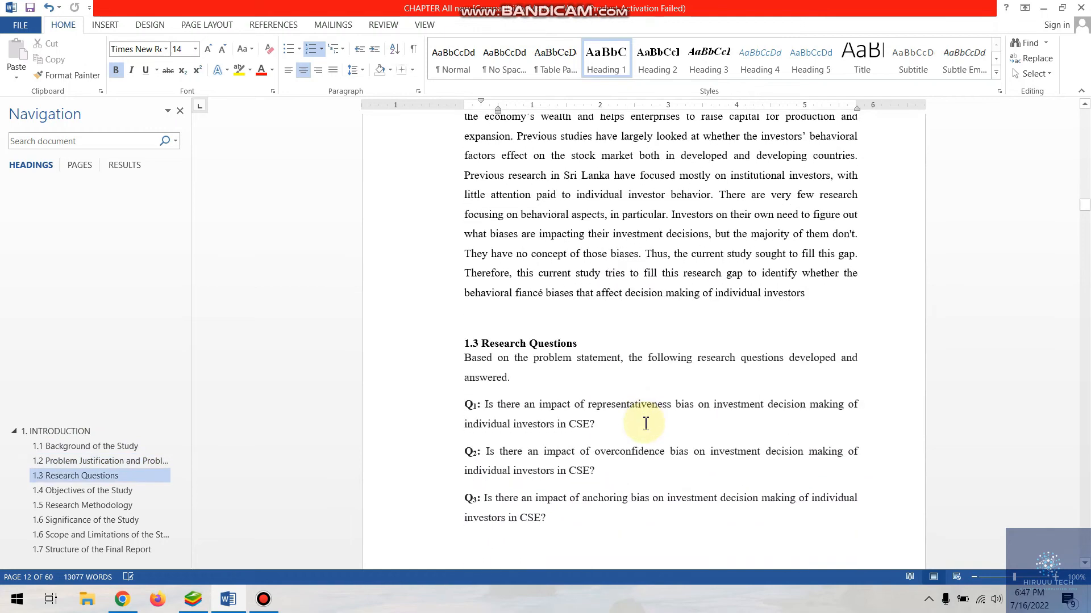
pyautogui.scroll(14, 648, 426)
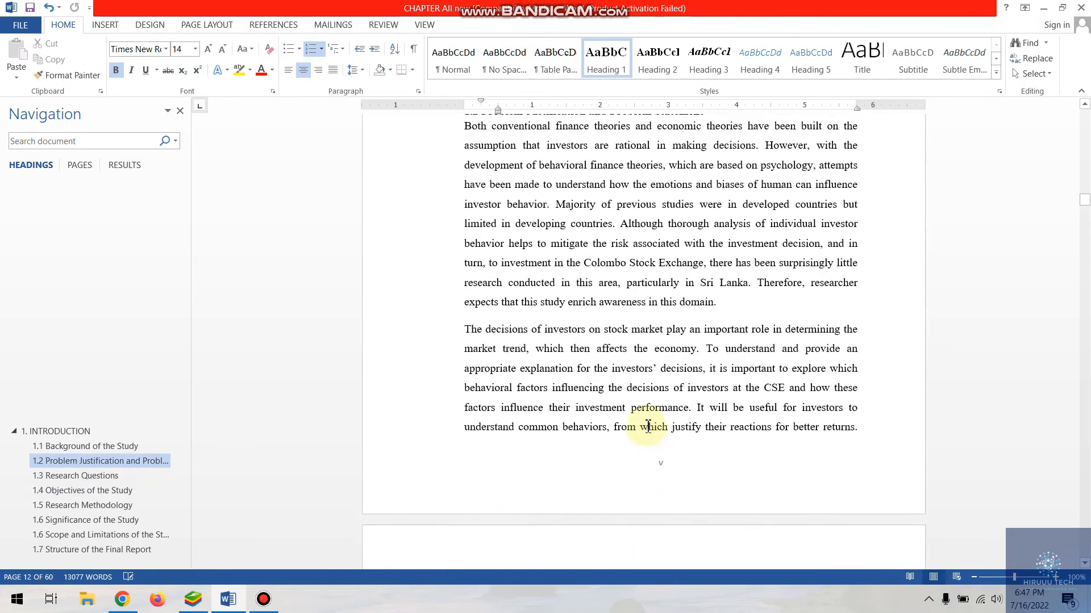
pyautogui.scroll(15, 648, 427)
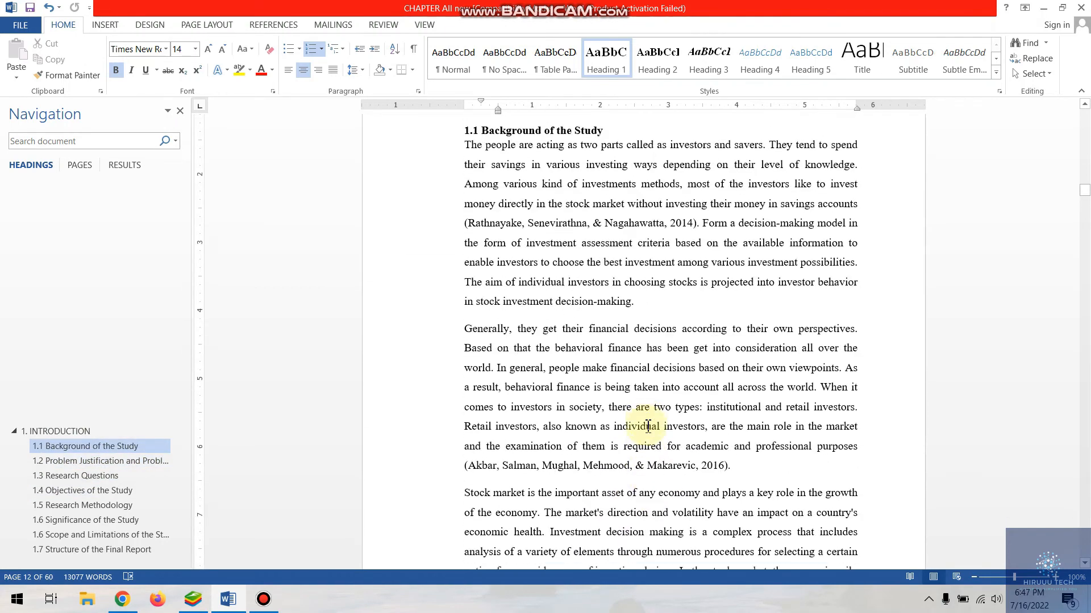
# - Insert a plain centred page number at the bottom of Section 3's first page, where Chapter One begins
pyautogui.scroll(2, 641, 430)
pyautogui.scroll(-11, 639, 433)
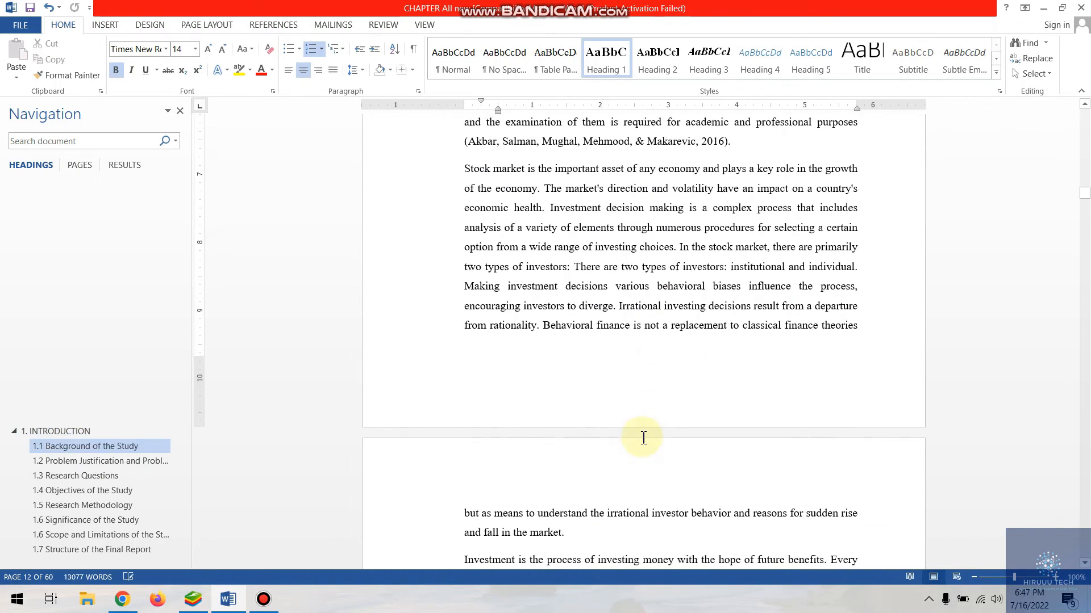
pyautogui.doubleClick(666, 375)
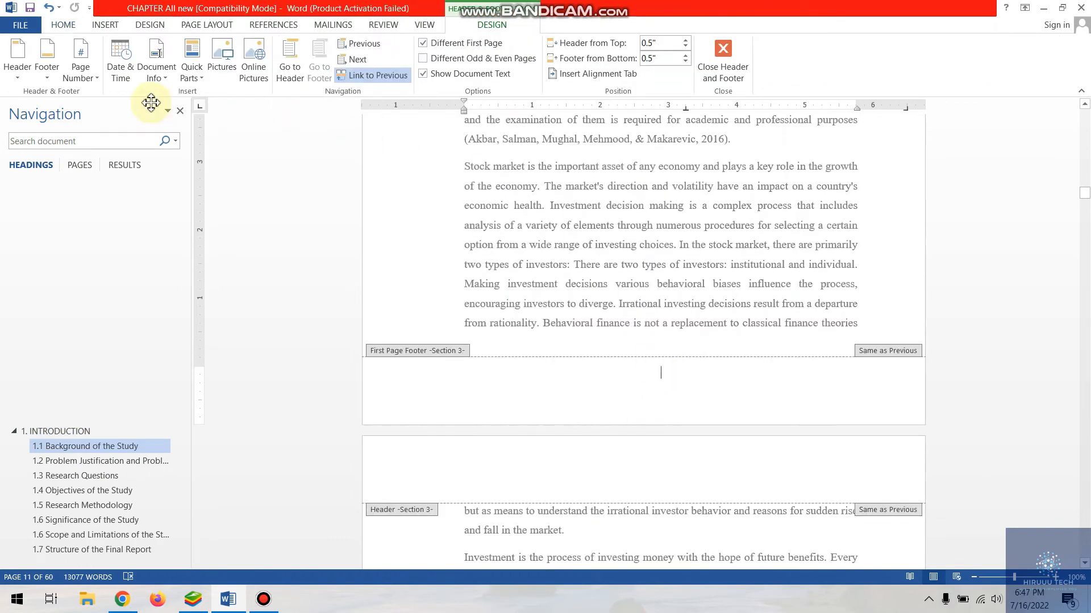
pyautogui.click(84, 71)
pyautogui.moveTo(113, 110)
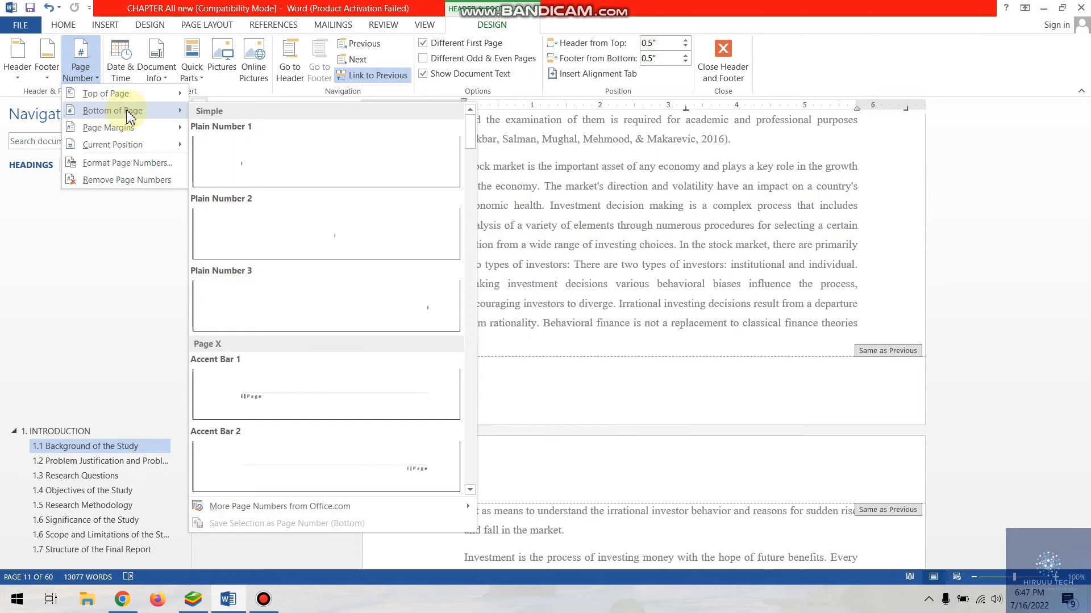
pyautogui.click(336, 231)
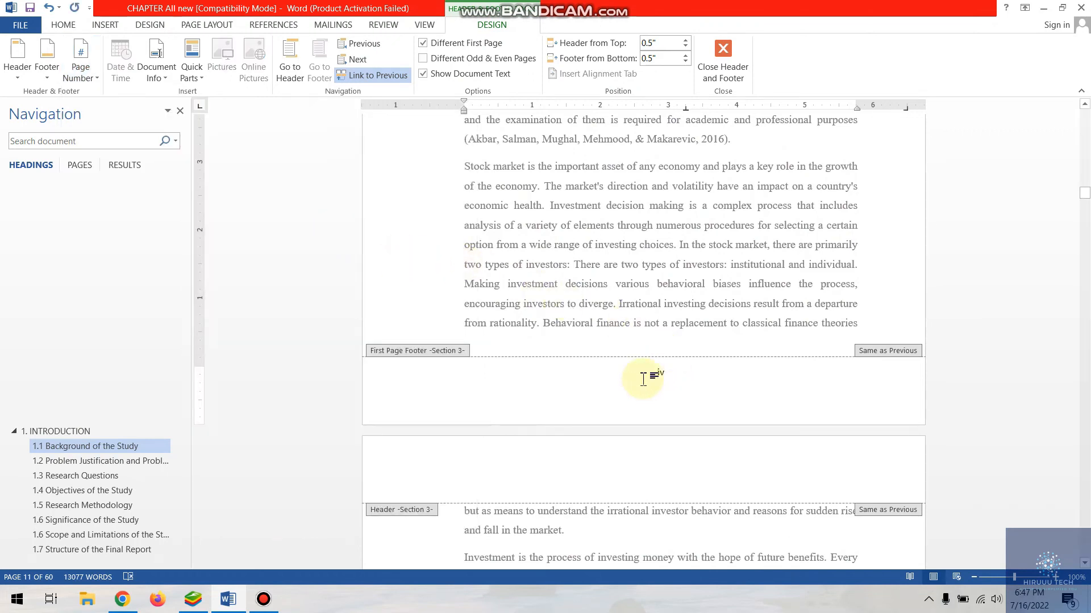
# - Set Section 3's page numbers to the 1, 2, 3 format starting at 1, and close header and footer editing
pyautogui.click(82, 73)
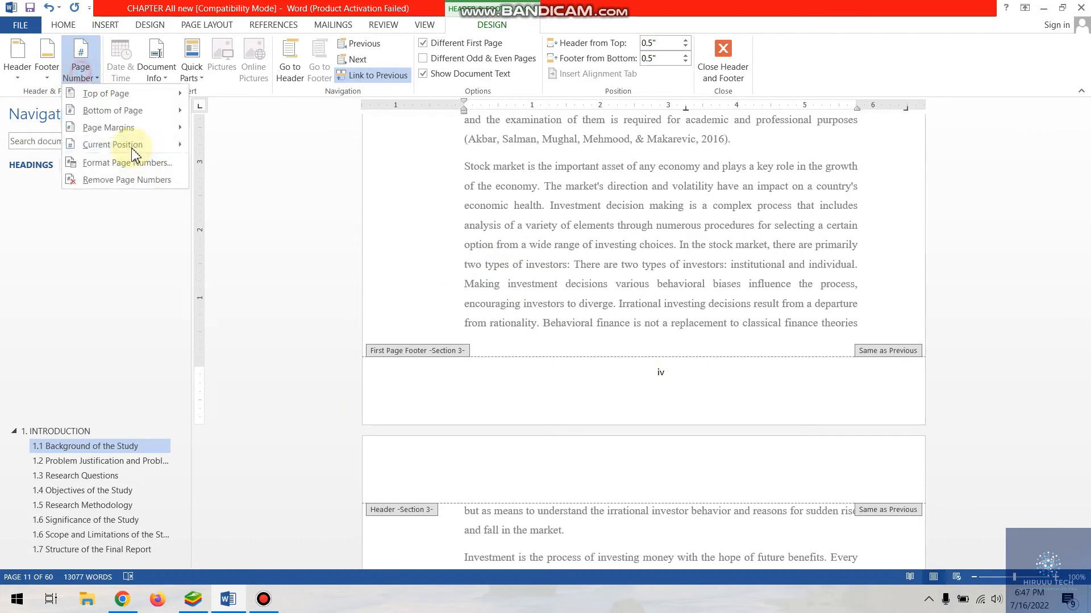
pyautogui.click(126, 163)
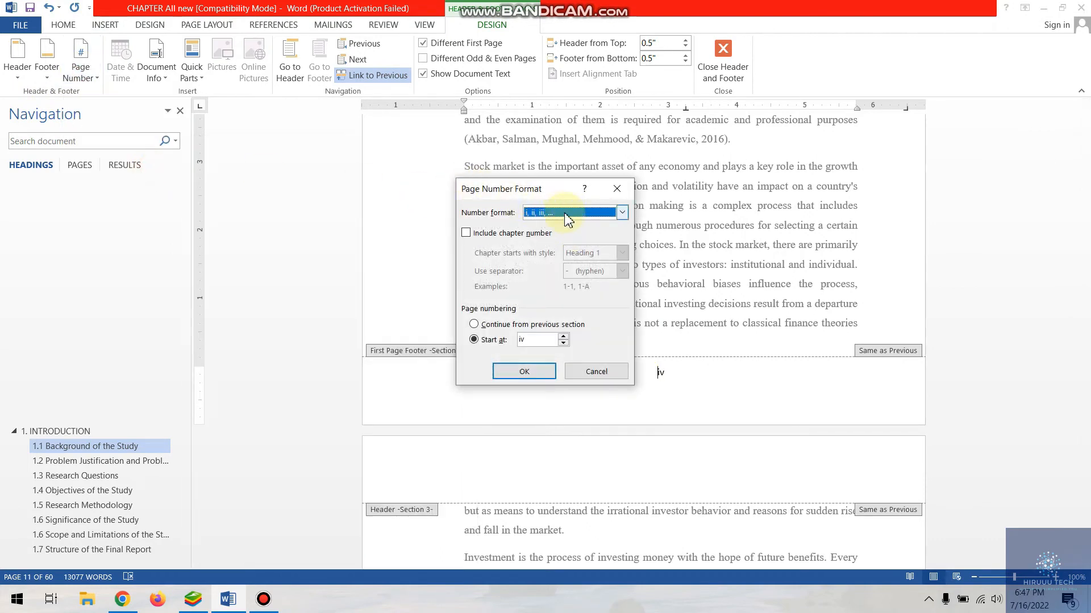
pyautogui.click(566, 213)
pyautogui.click(568, 225)
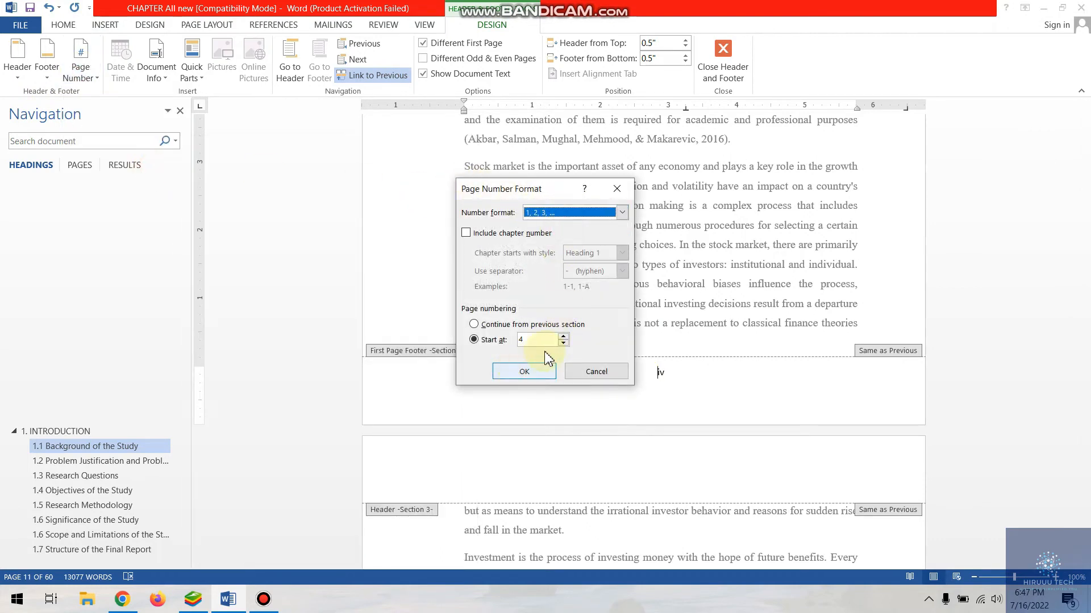
pyautogui.click(563, 344)
pyautogui.click(563, 343)
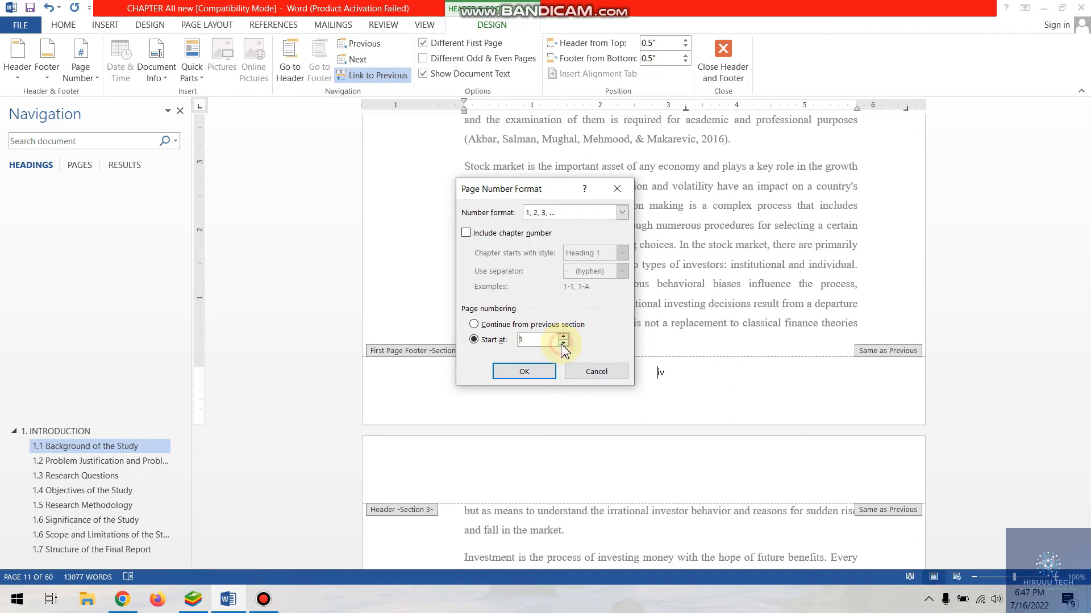
pyautogui.click(540, 371)
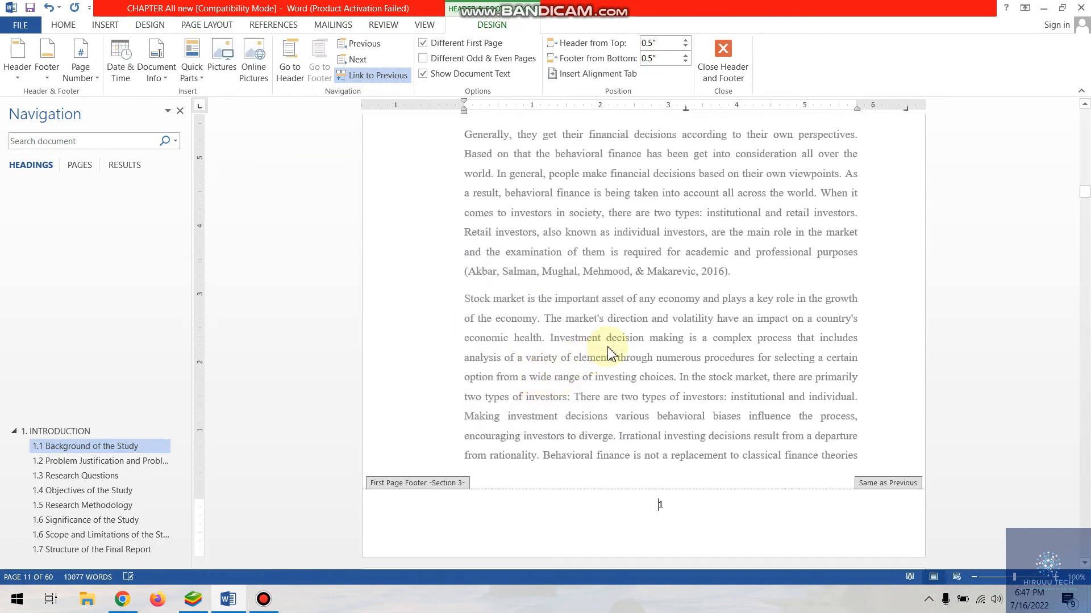
pyautogui.click(723, 57)
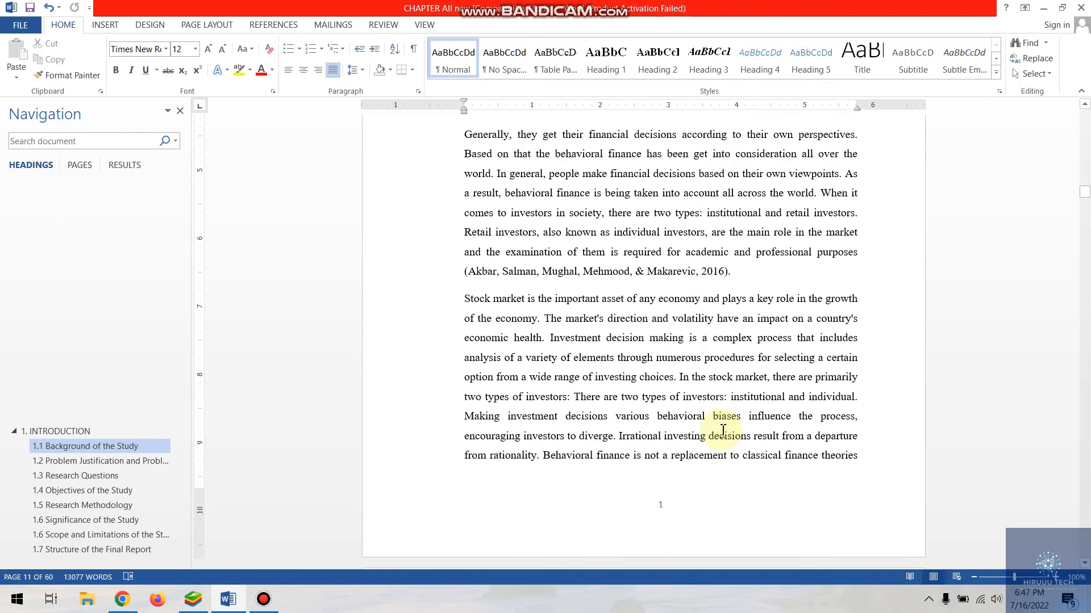
# - Examine the page numbers on the Chapter One pages, around section 5.5 and on the References pages
pyautogui.scroll(8, 704, 398)
pyautogui.scroll(-7, 676, 392)
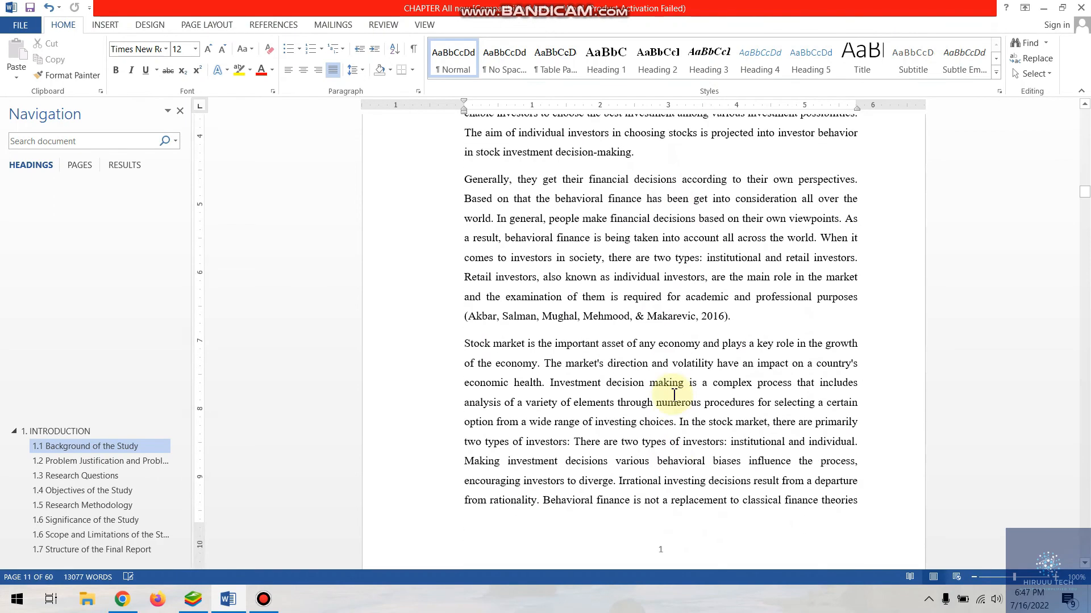
pyautogui.scroll(-4, 674, 394)
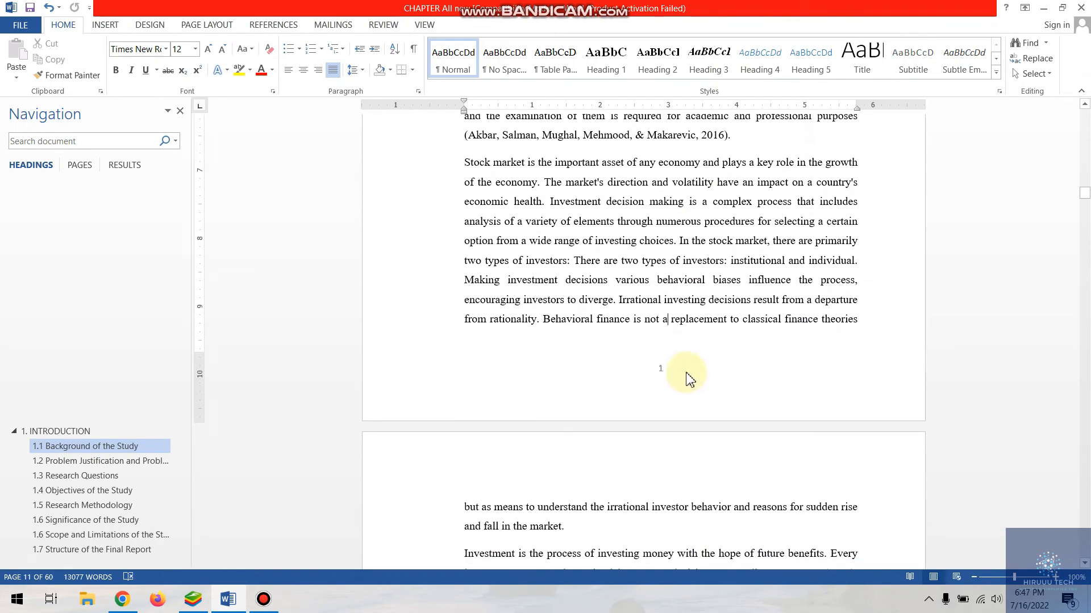
pyautogui.scroll(-15, 687, 380)
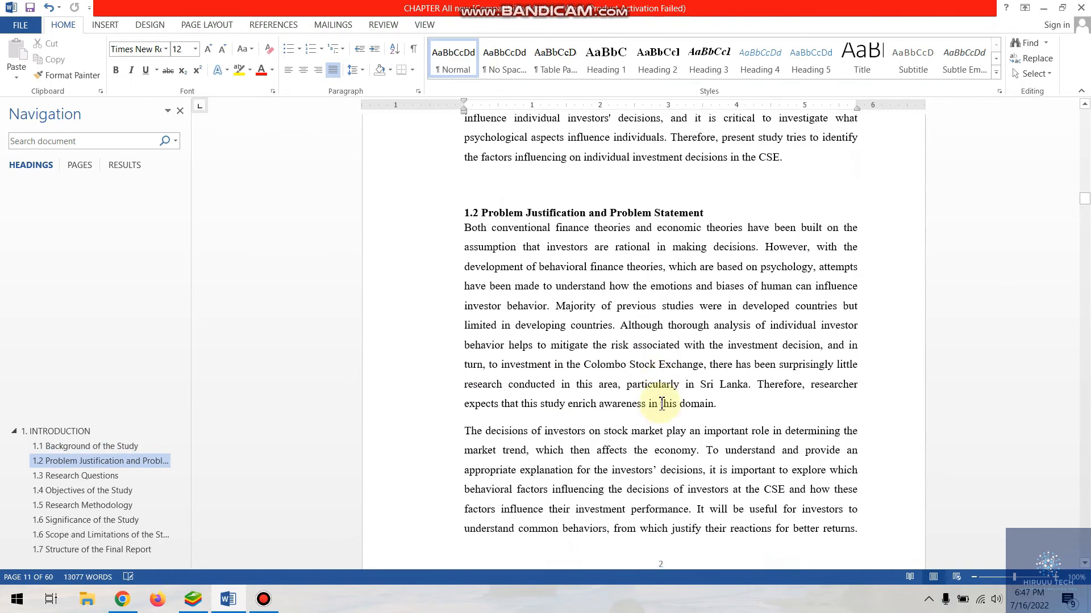
pyautogui.scroll(-10, 661, 415)
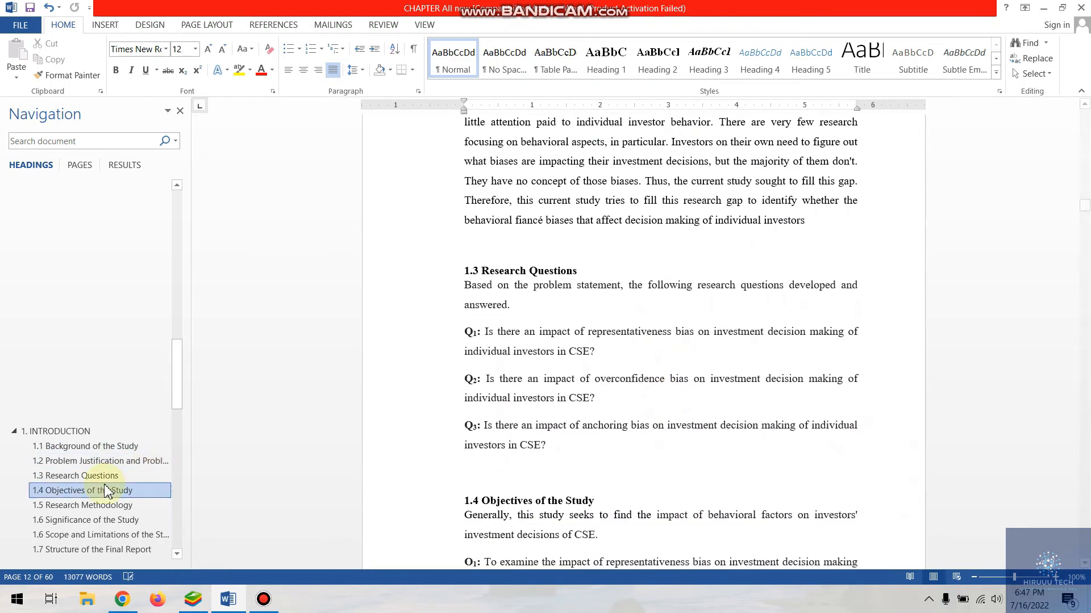
pyautogui.scroll(-15, 73, 489)
pyautogui.click(96, 540)
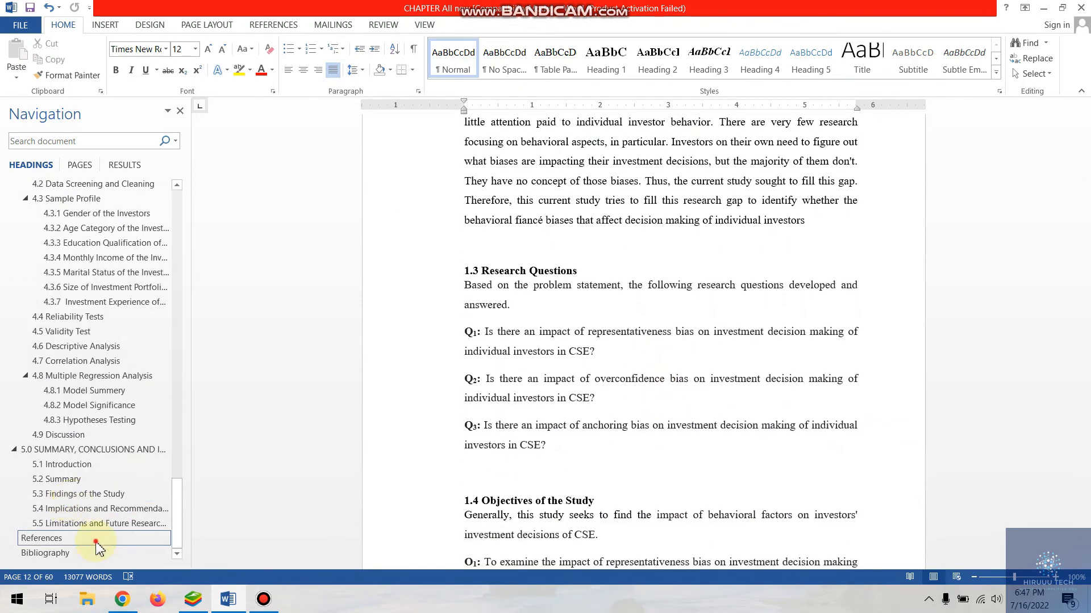
pyautogui.scroll(-10, 503, 406)
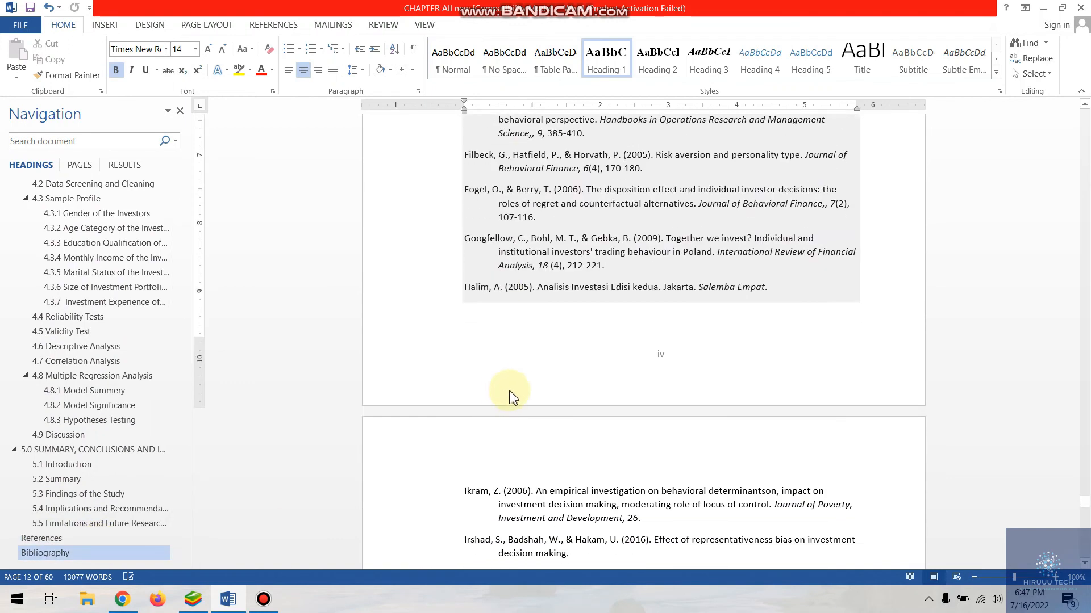
pyautogui.scroll(2, 247, 368)
pyautogui.click(101, 524)
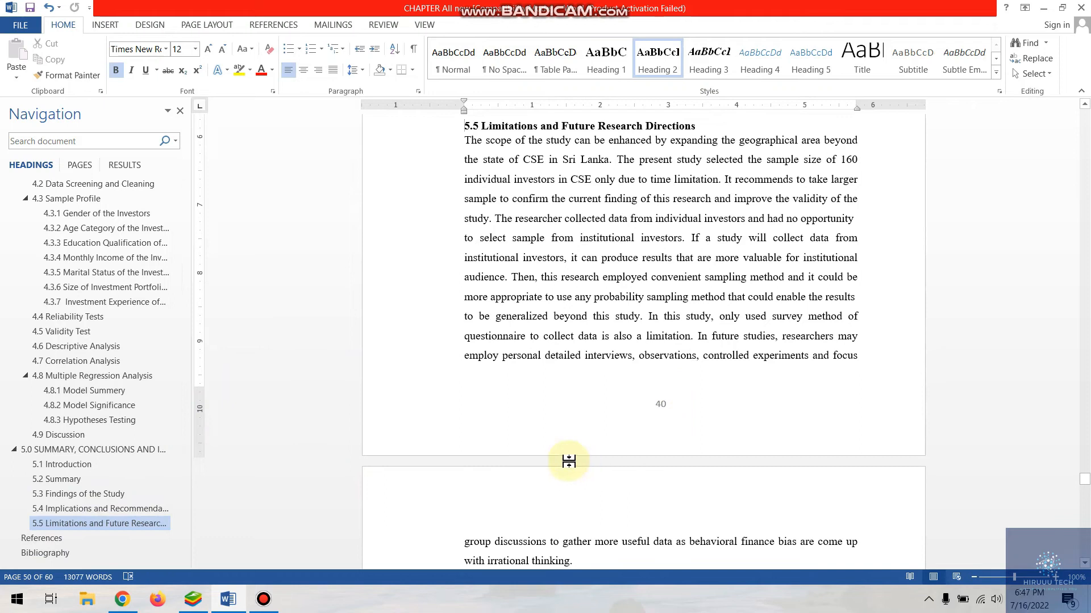
pyautogui.scroll(-3, 602, 423)
pyautogui.scroll(-9, 614, 431)
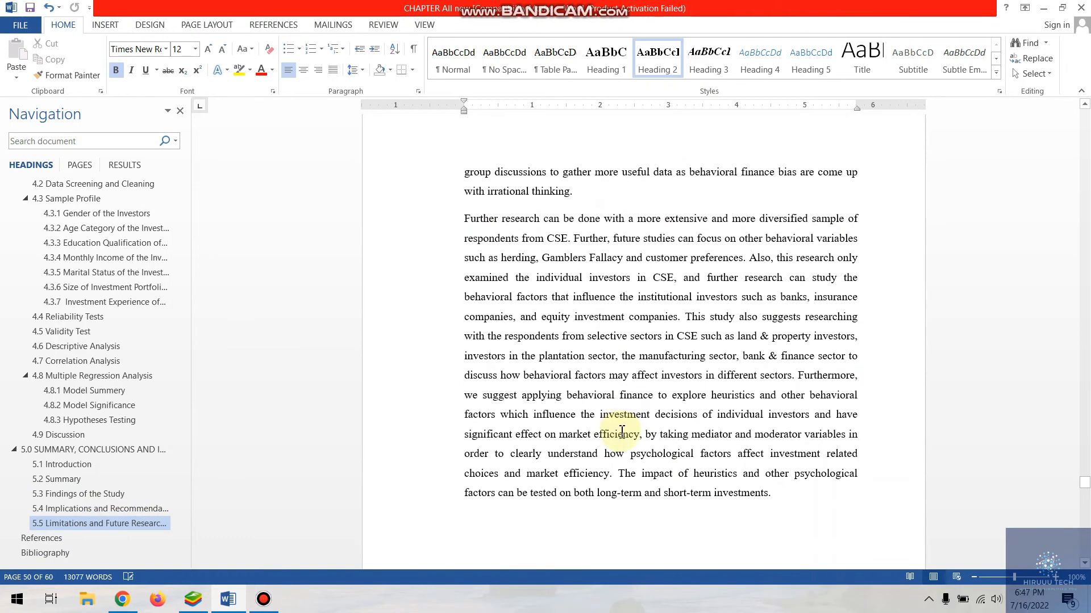
pyautogui.scroll(-4, 636, 350)
pyautogui.scroll(7, 638, 357)
pyautogui.scroll(-7, 638, 369)
pyautogui.scroll(-3, 639, 369)
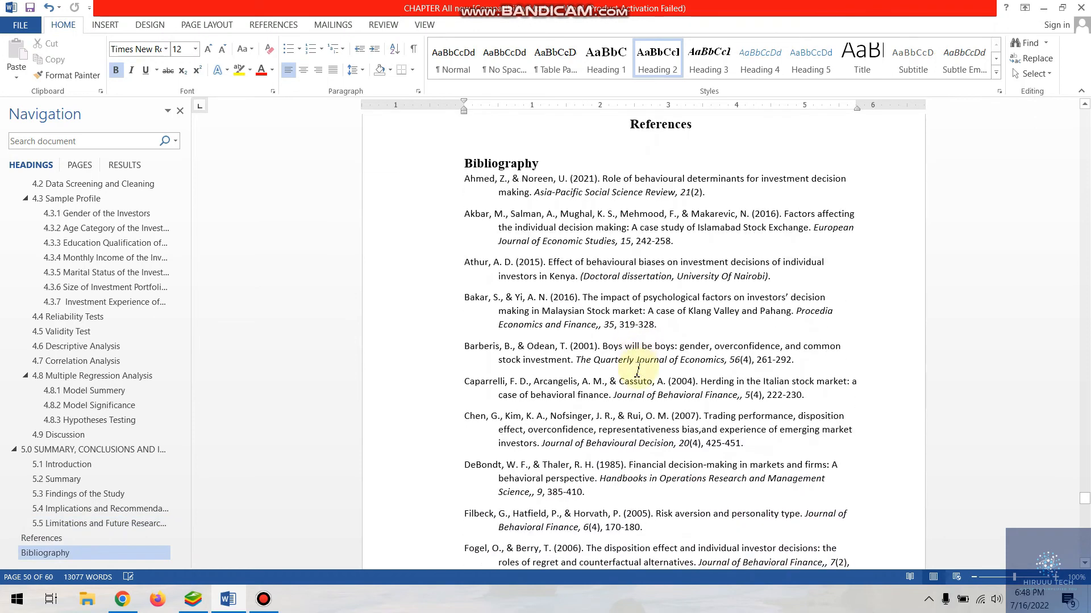
# - Unlink the Section 4 footer on the References pages from the previous section
pyautogui.click(637, 371)
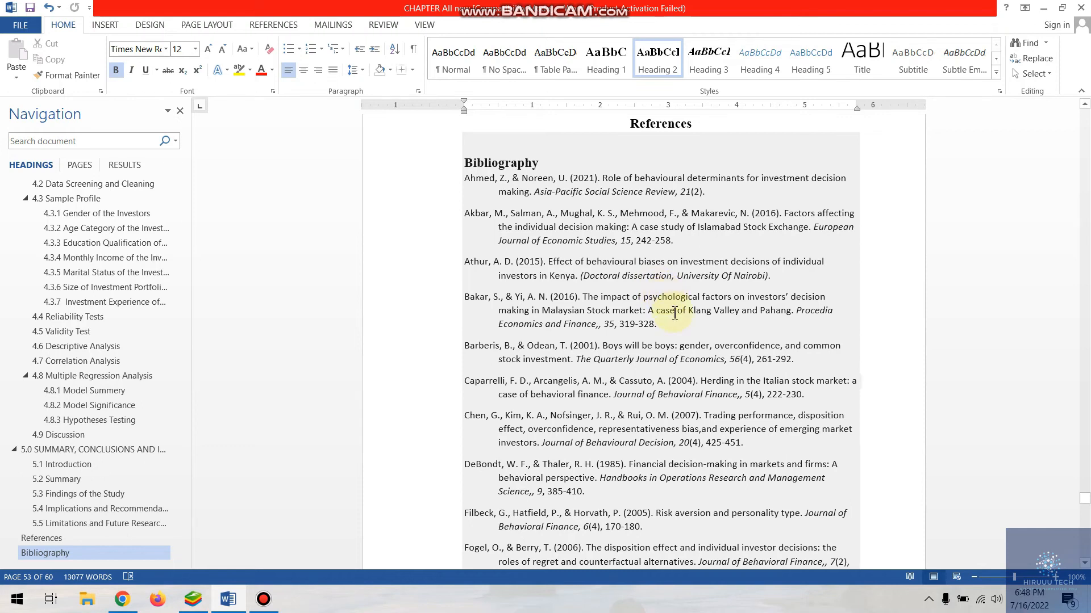
pyautogui.scroll(-3, 696, 351)
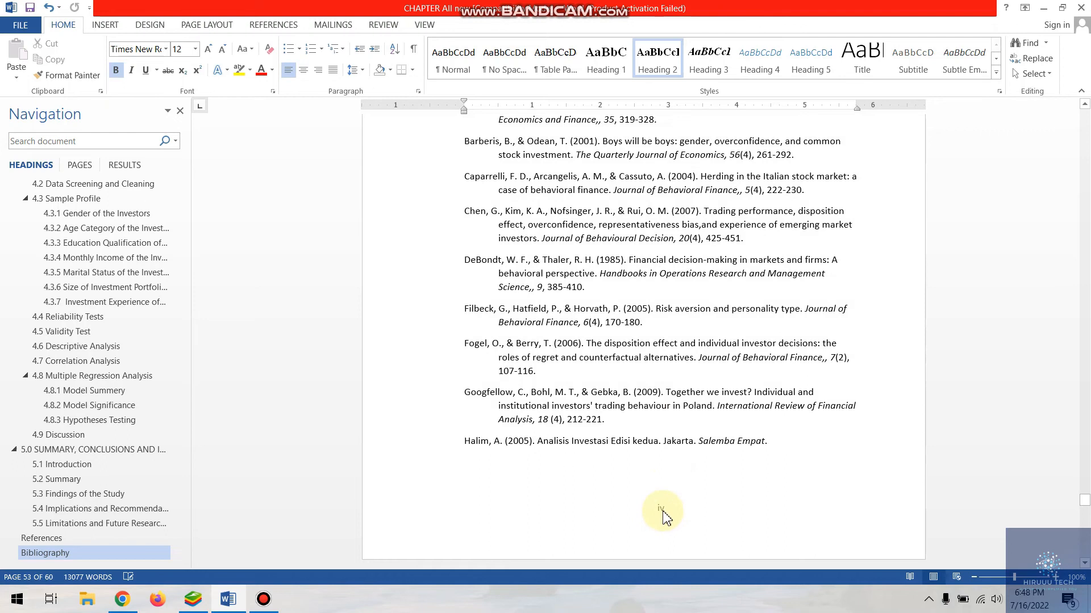
pyautogui.doubleClick(663, 509)
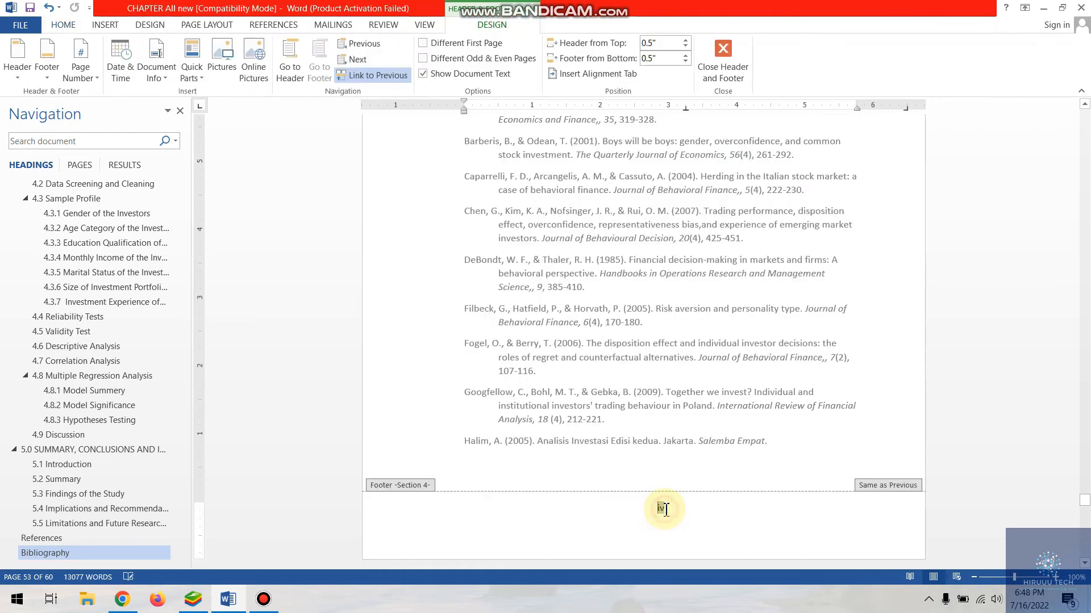
pyautogui.click(367, 79)
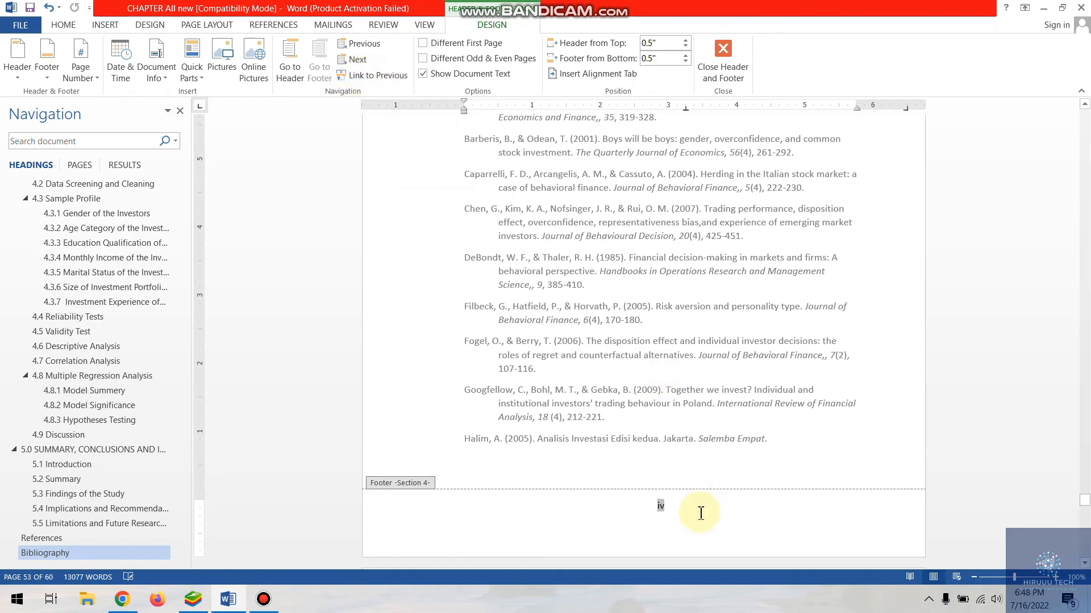
# - Set Section 4's Roman page numbering to start at x and close header and footer editing
pyautogui.click(671, 507)
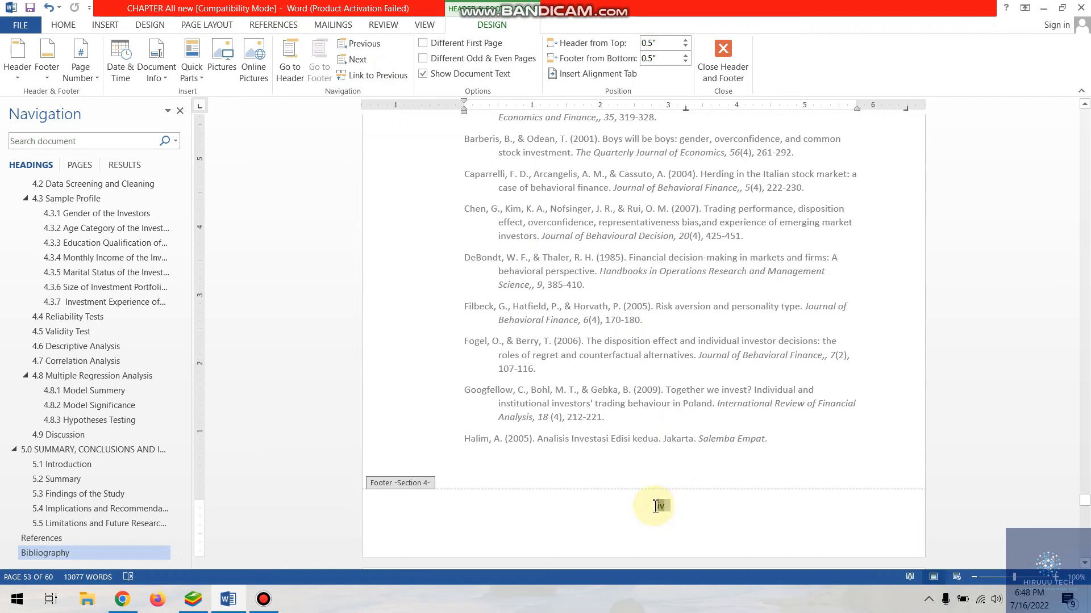
pyautogui.doubleClick(656, 506)
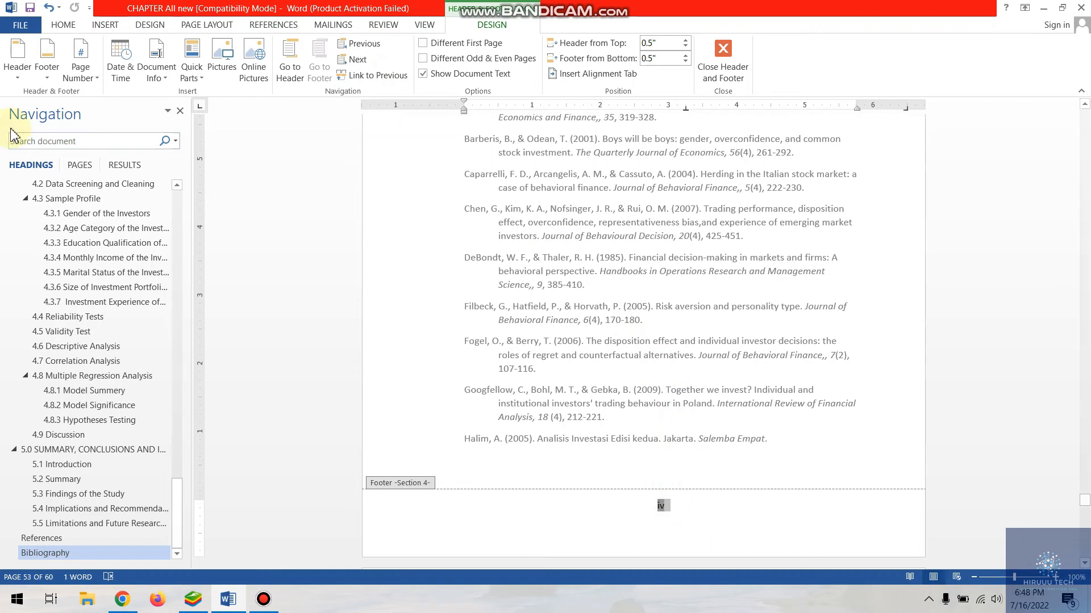
pyautogui.click(80, 65)
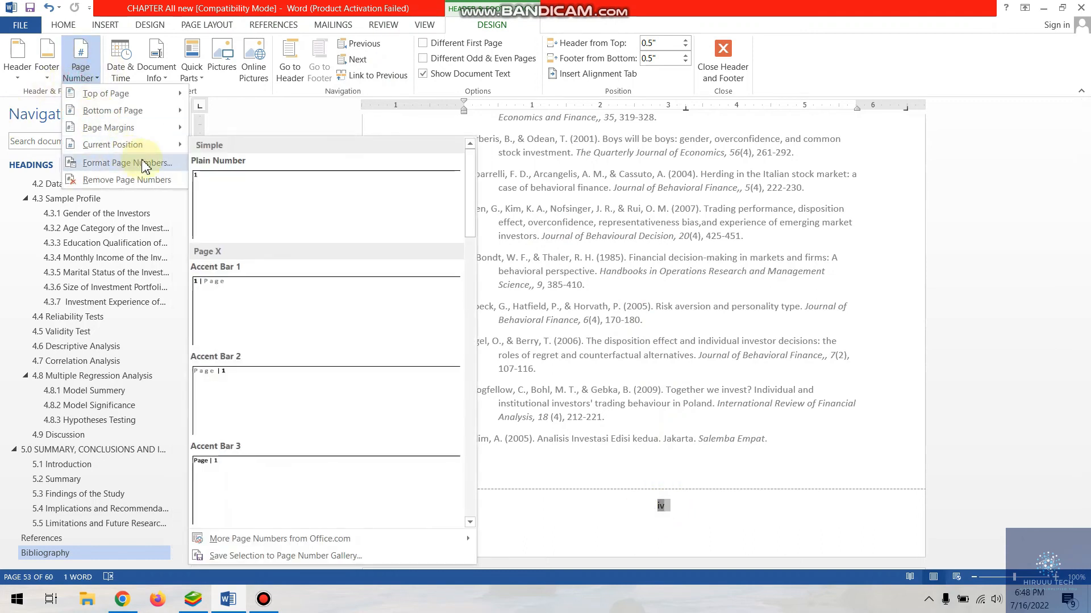
pyautogui.click(139, 163)
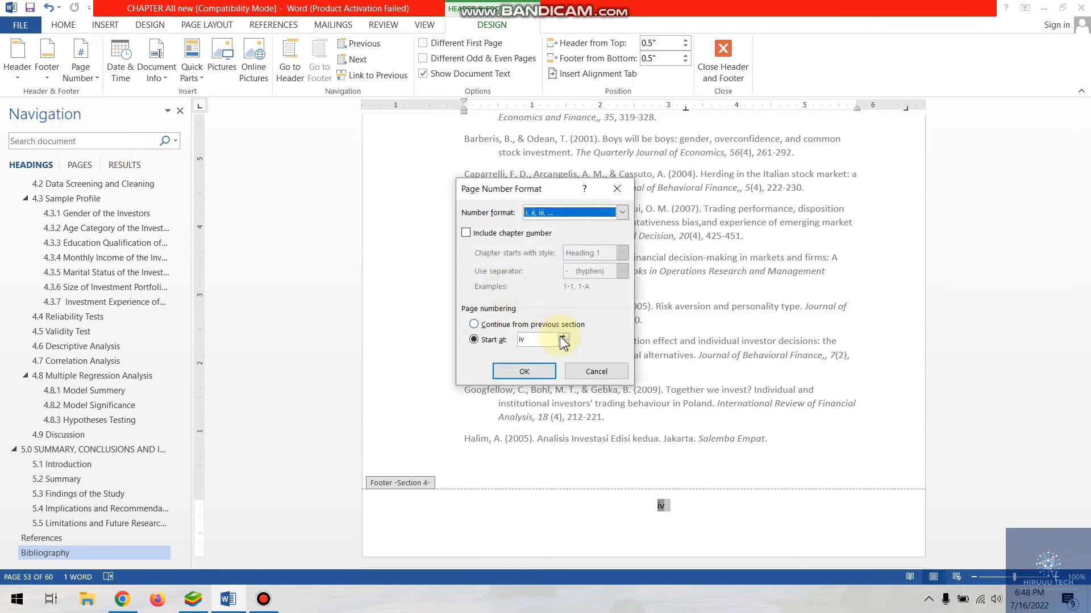
pyautogui.click(565, 336)
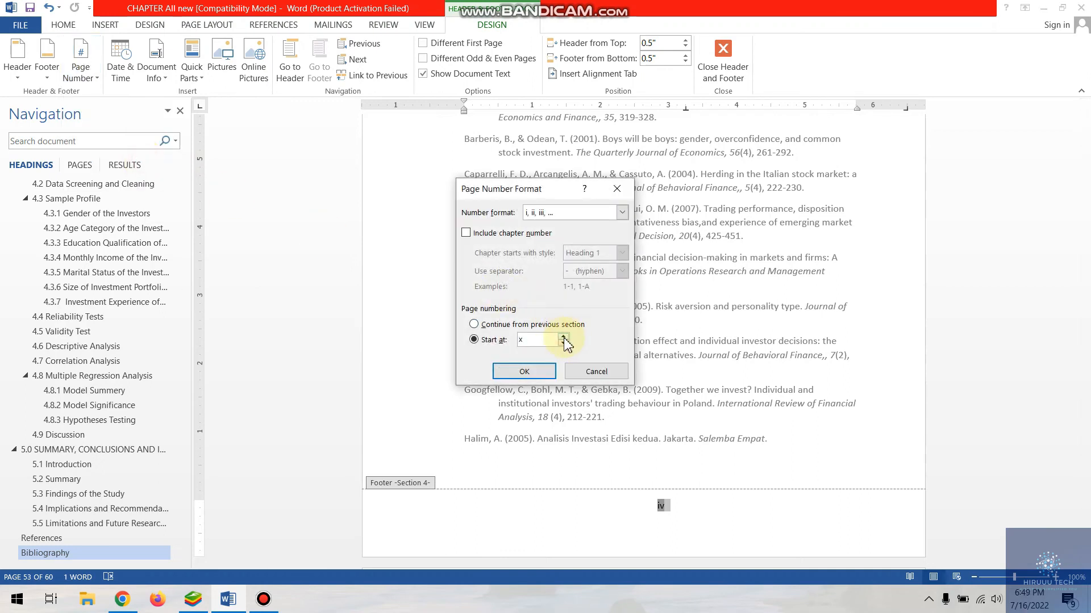
pyautogui.click(545, 377)
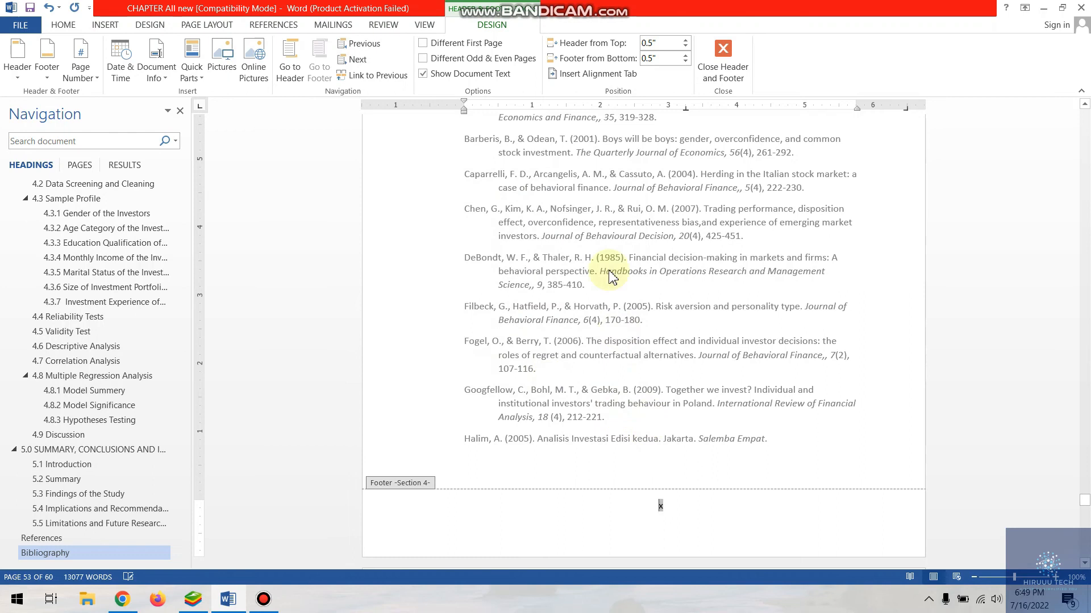
pyautogui.click(723, 65)
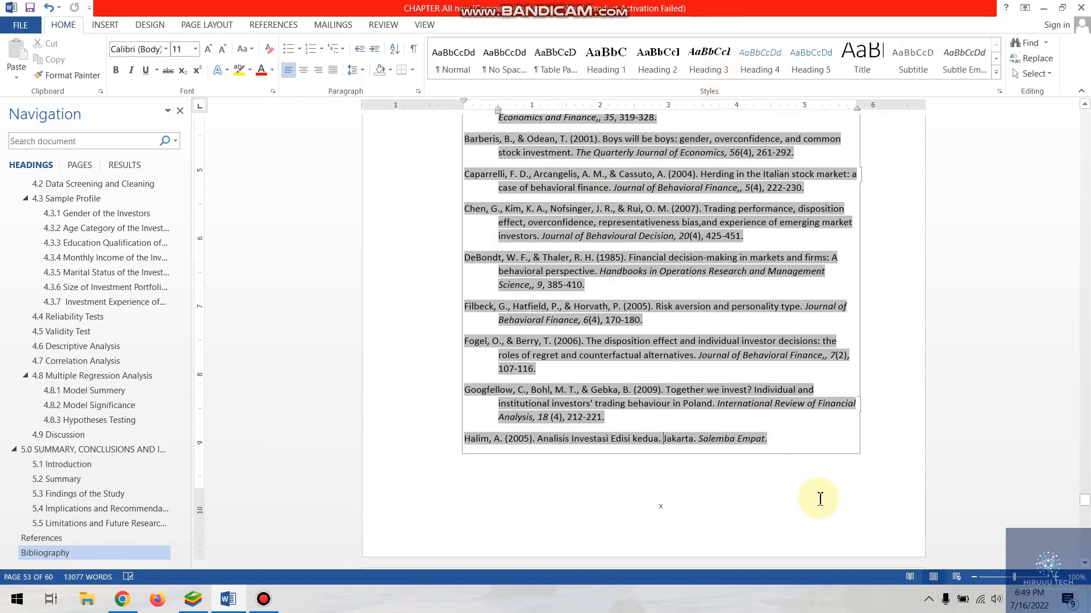
# - Examine the page numbers on the References and Appendices pages, and on the front pages back to the cover
pyautogui.scroll(-10, 865, 511)
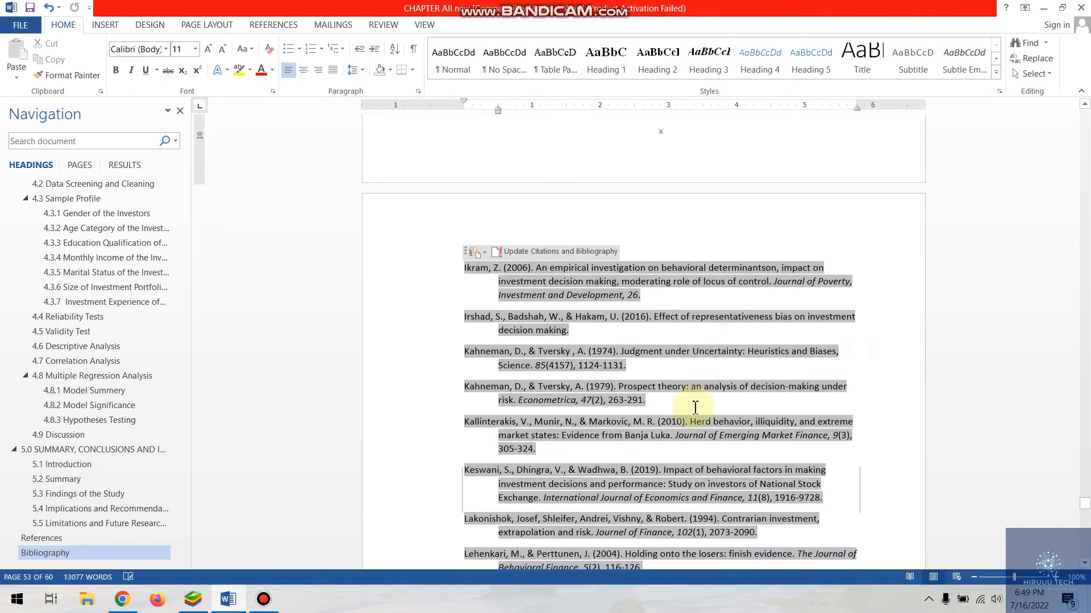
pyautogui.scroll(-15, 700, 419)
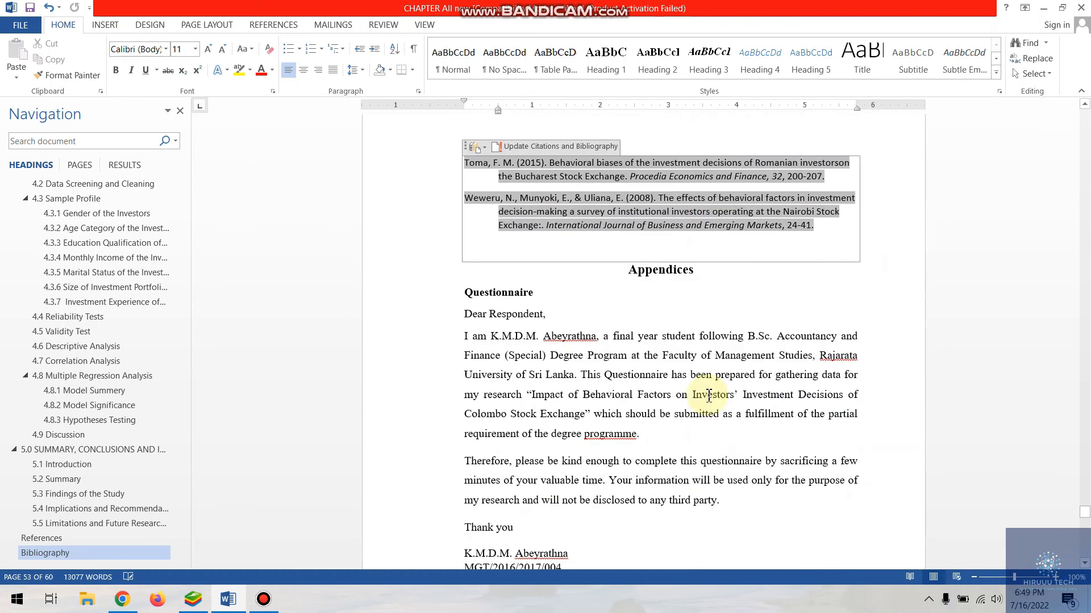
pyautogui.scroll(-8, 721, 409)
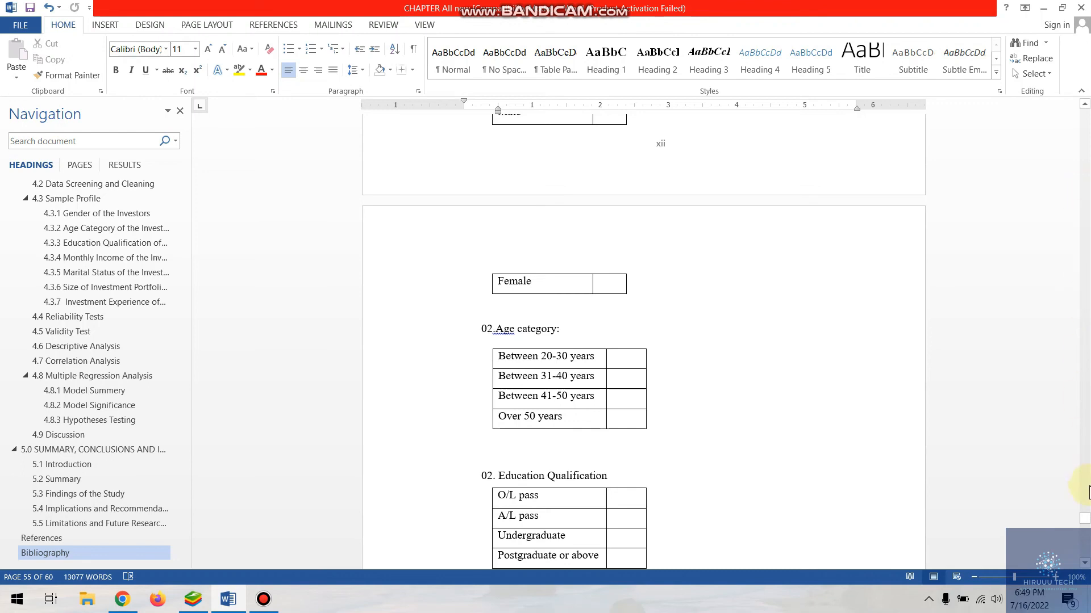
pyautogui.moveTo(1084, 518); pyautogui.dragTo(1068, 115)
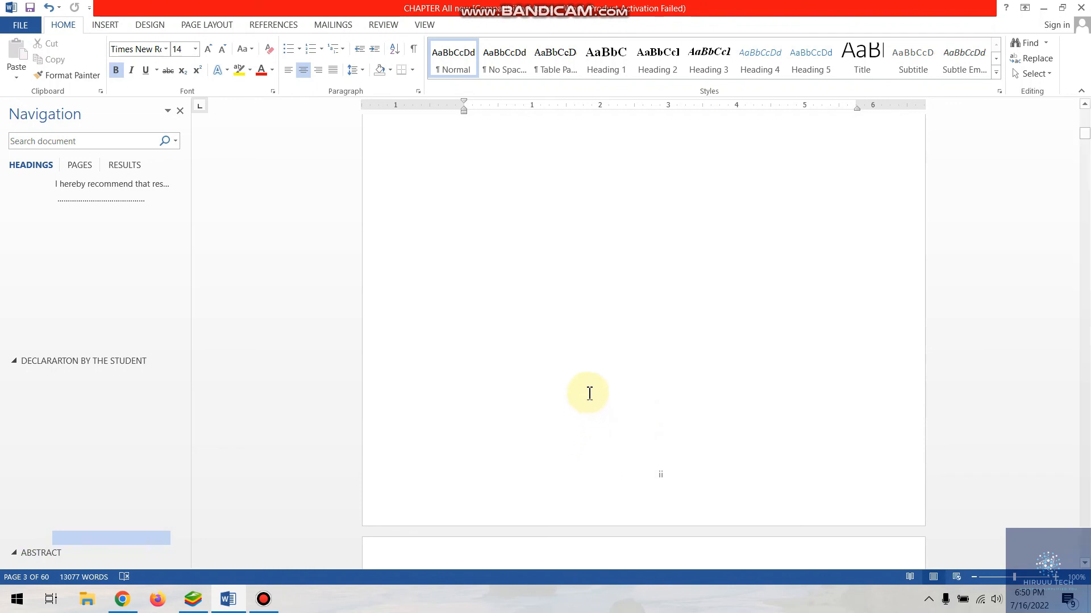
pyautogui.scroll(-10, 601, 408)
pyautogui.scroll(3, 608, 402)
pyautogui.scroll(10, 608, 402)
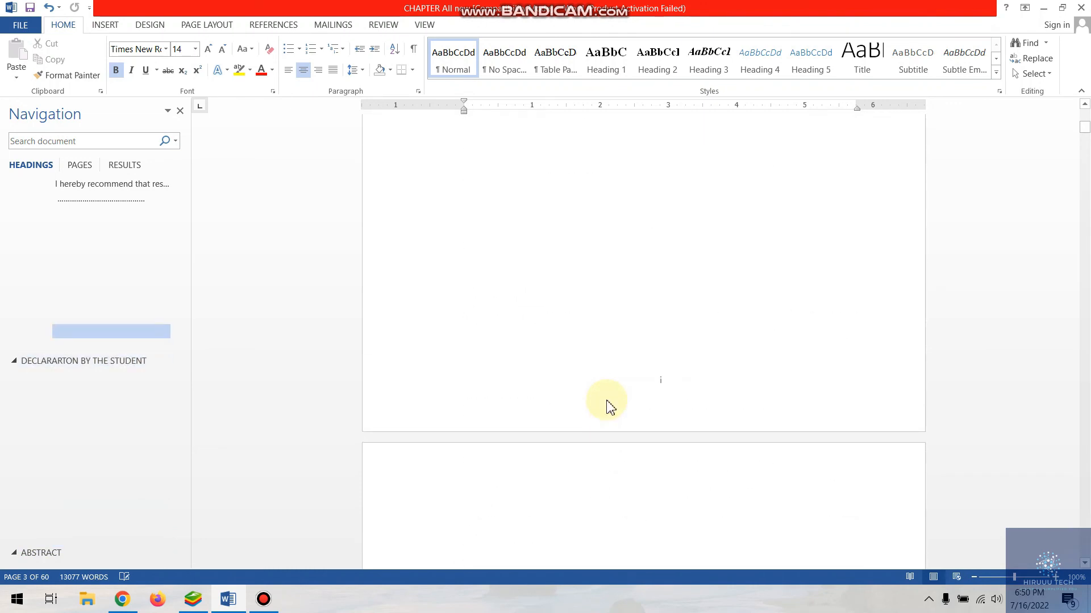
pyautogui.scroll(8, 608, 401)
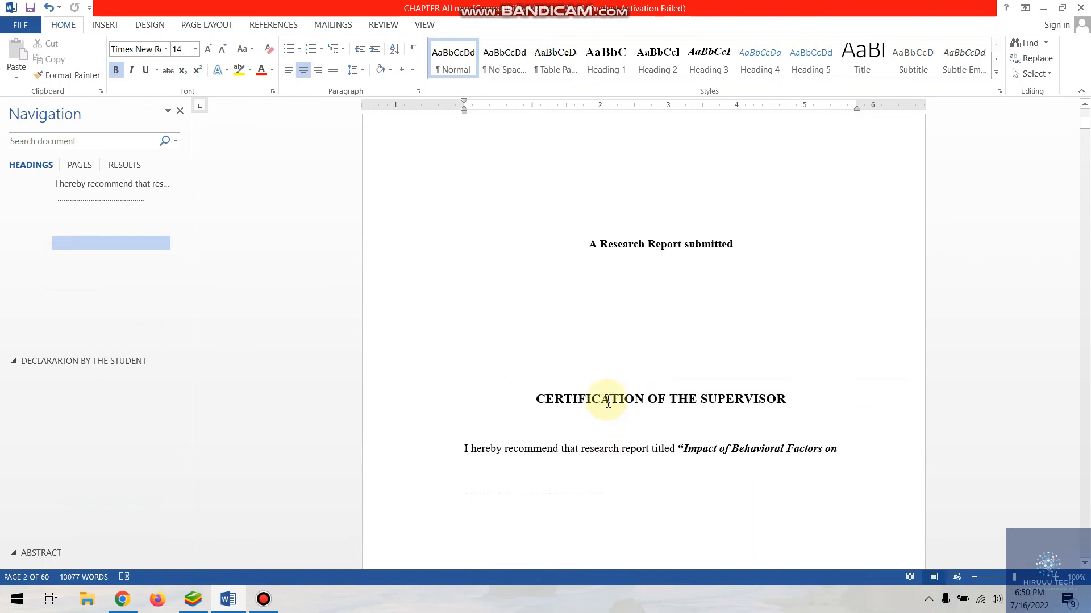
pyautogui.scroll(8, 607, 401)
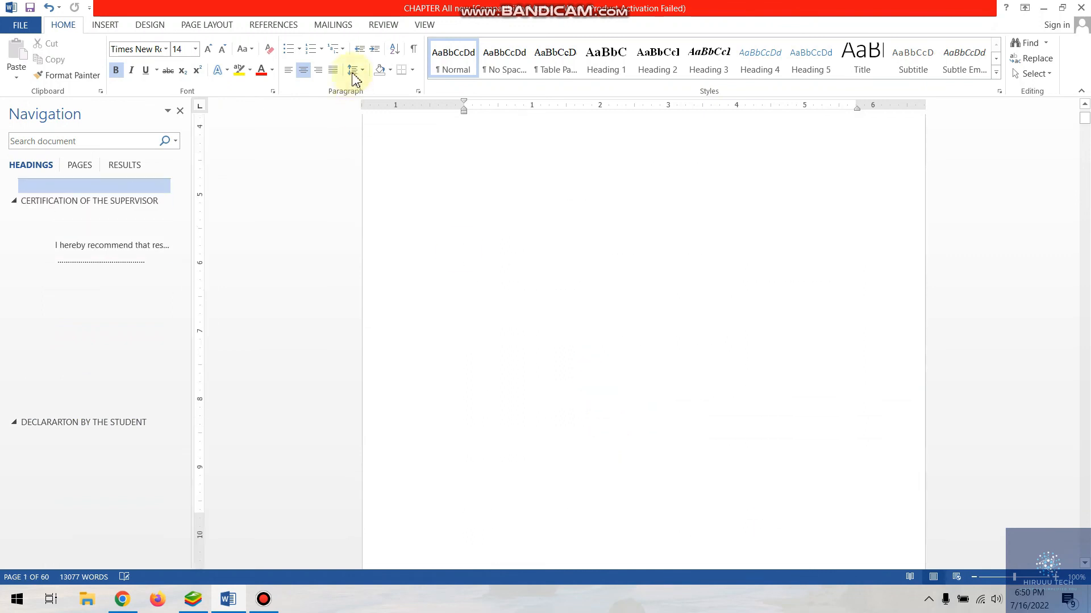
# - Show the formatting marks and delete the next-page section break at the end of the cover page
pyautogui.click(415, 49)
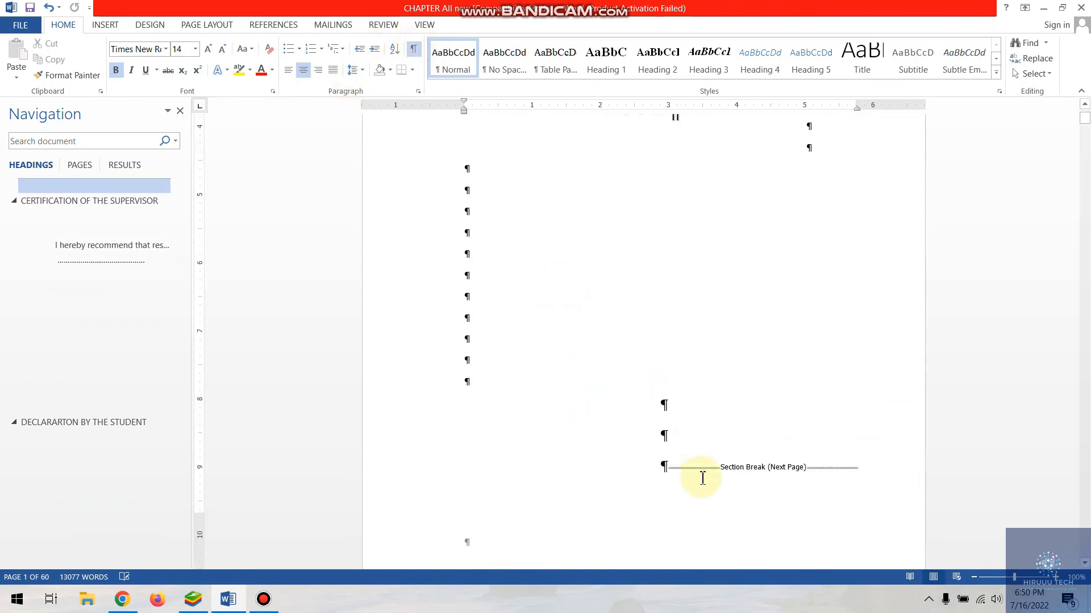
pyautogui.click(425, 482)
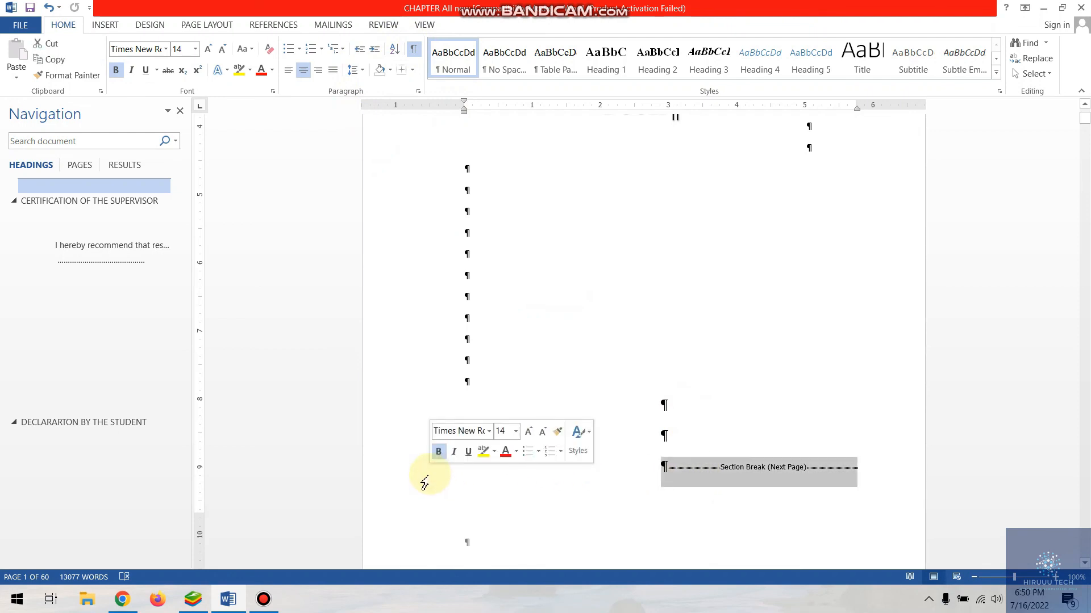
pyautogui.press('Delete')
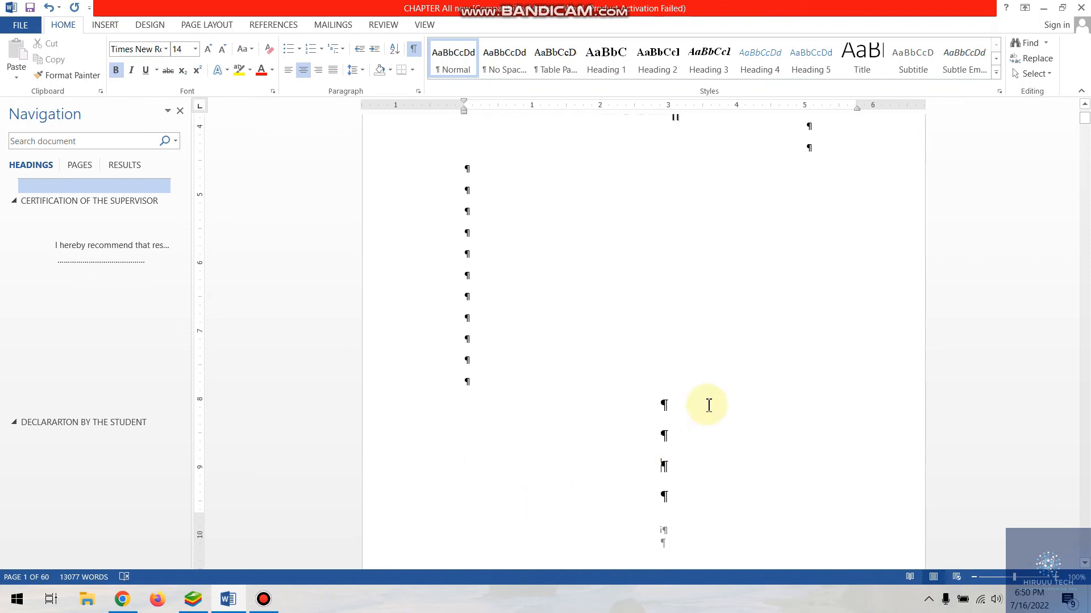